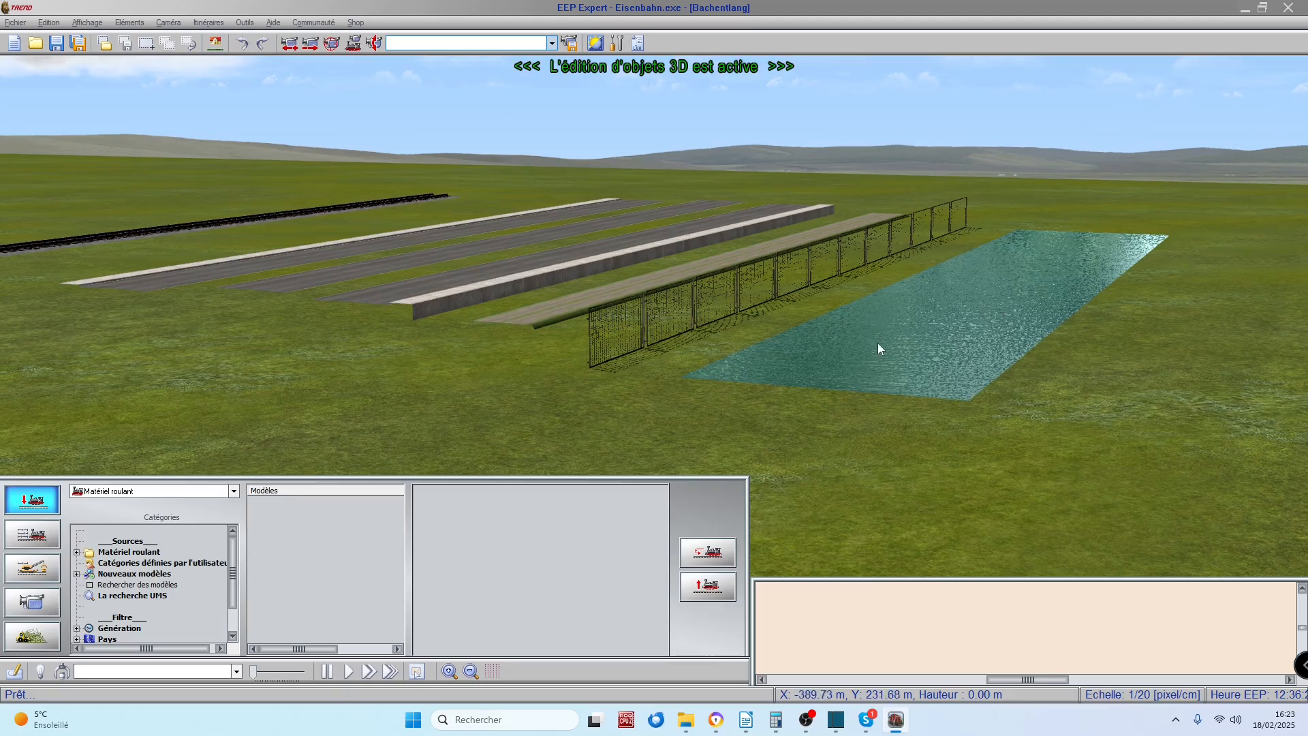
# Examine the row of parallel splines in the 3D view: railway track, roads, path, mesh fence and waterway.
pyautogui.scroll(5, 861, 341)
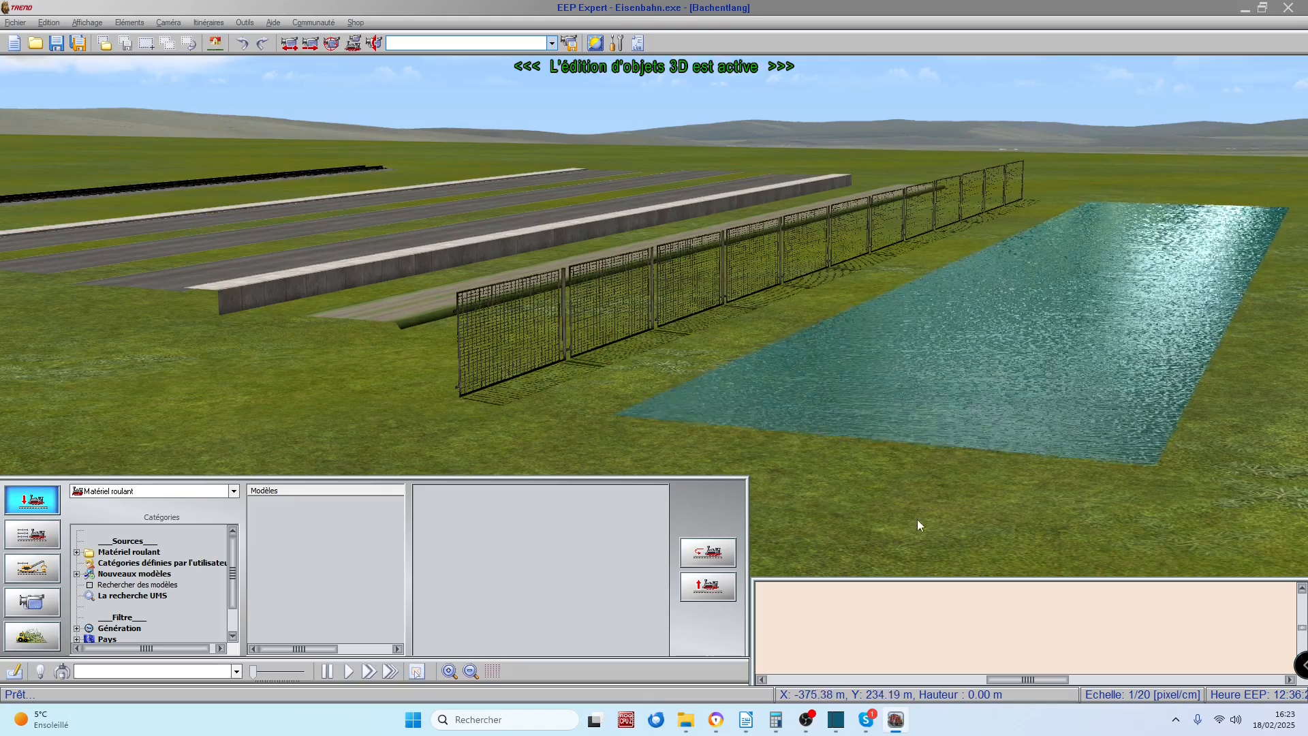
pyautogui.scroll(3, 917, 520)
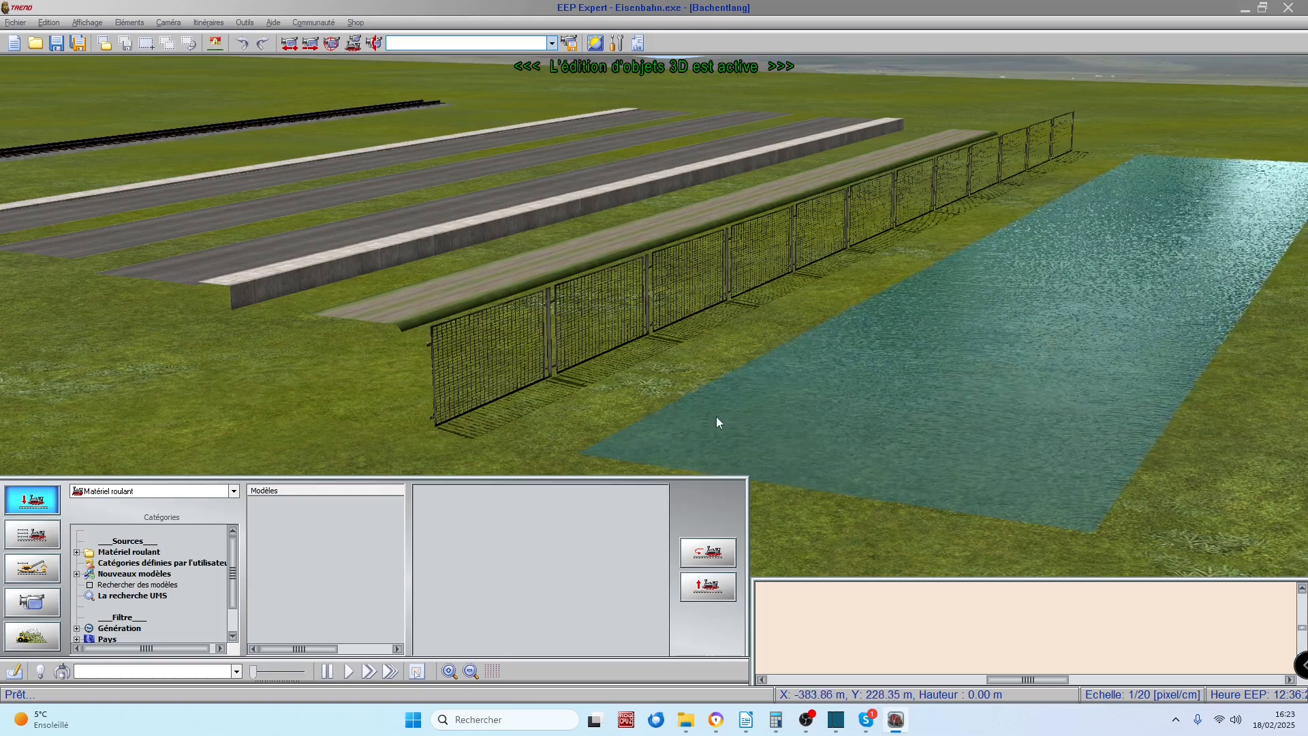
pyautogui.scroll(2, 705, 370)
pyautogui.scroll(-2, 709, 368)
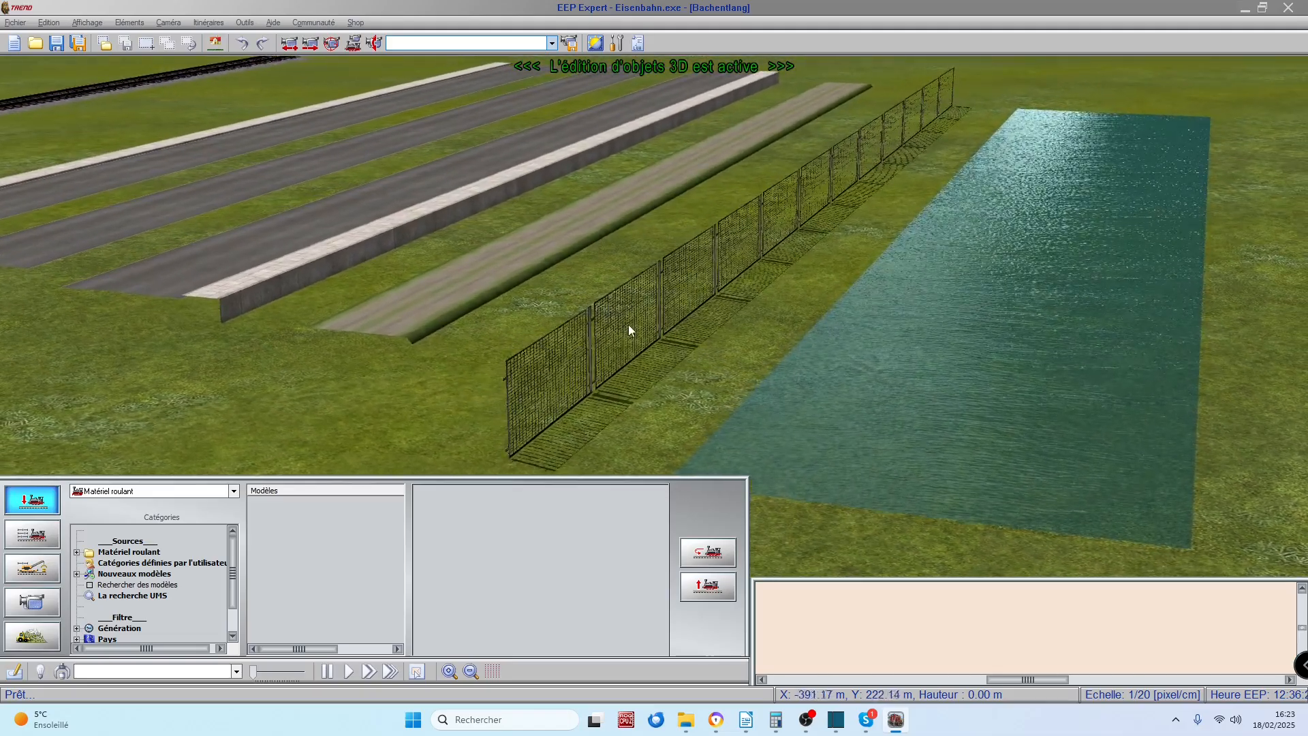
pyautogui.scroll(-2, 616, 349)
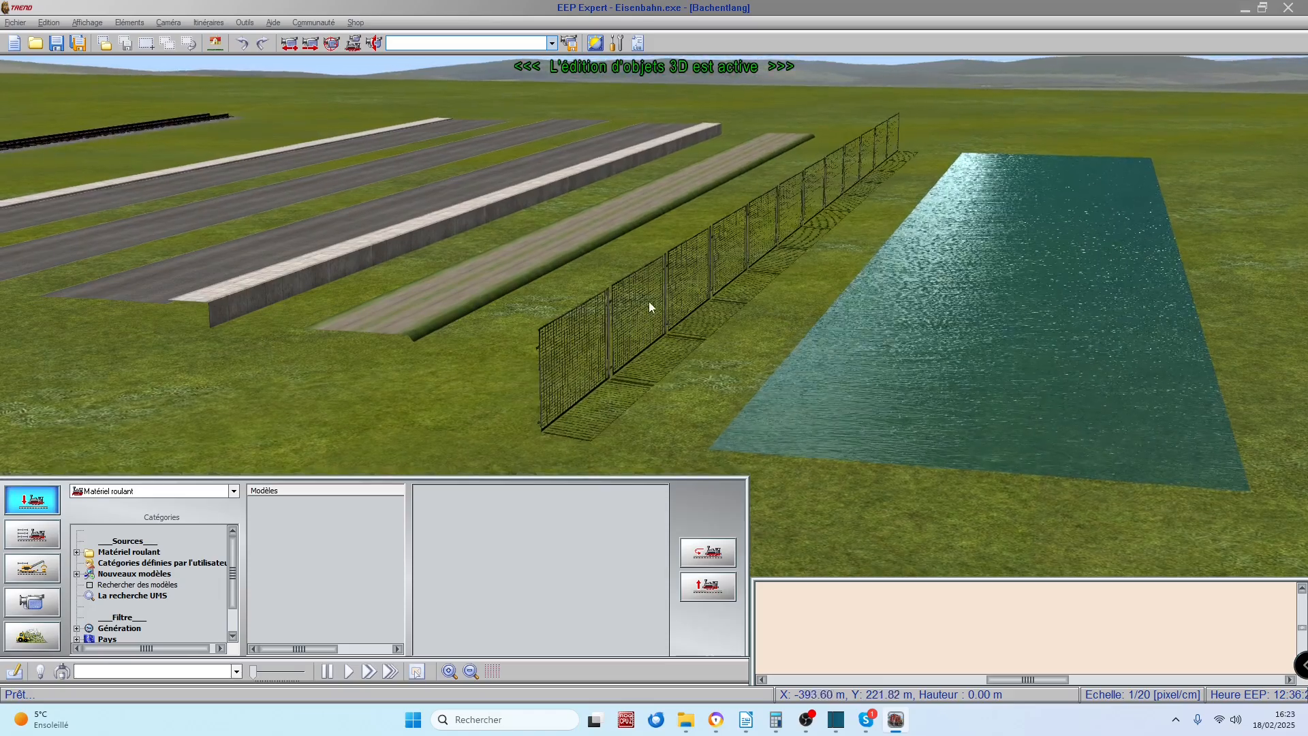
pyautogui.moveTo(520, 301); pyautogui.dragTo(391, 310, button='right')
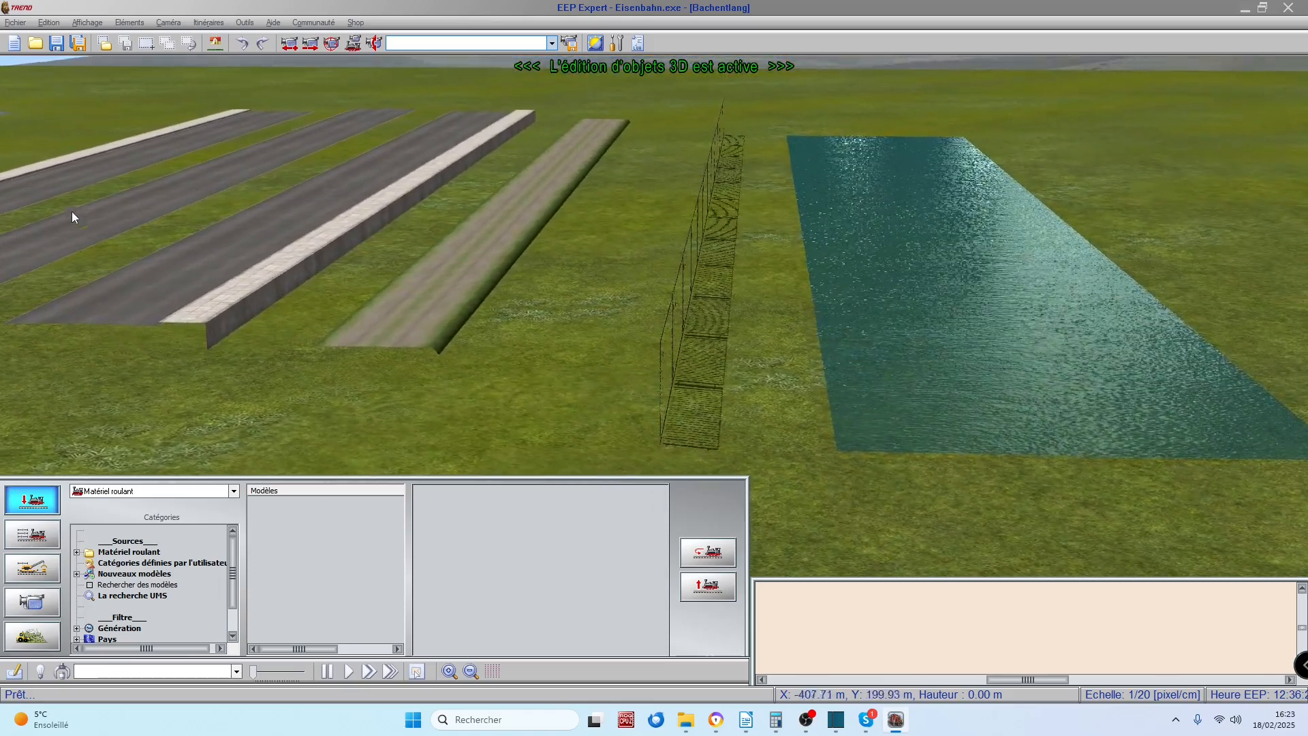
# Inspect the country path, the roads and the railway track individually by selecting each one in the 3D view.
pyautogui.click(1, 201)
pyautogui.click(791, 263)
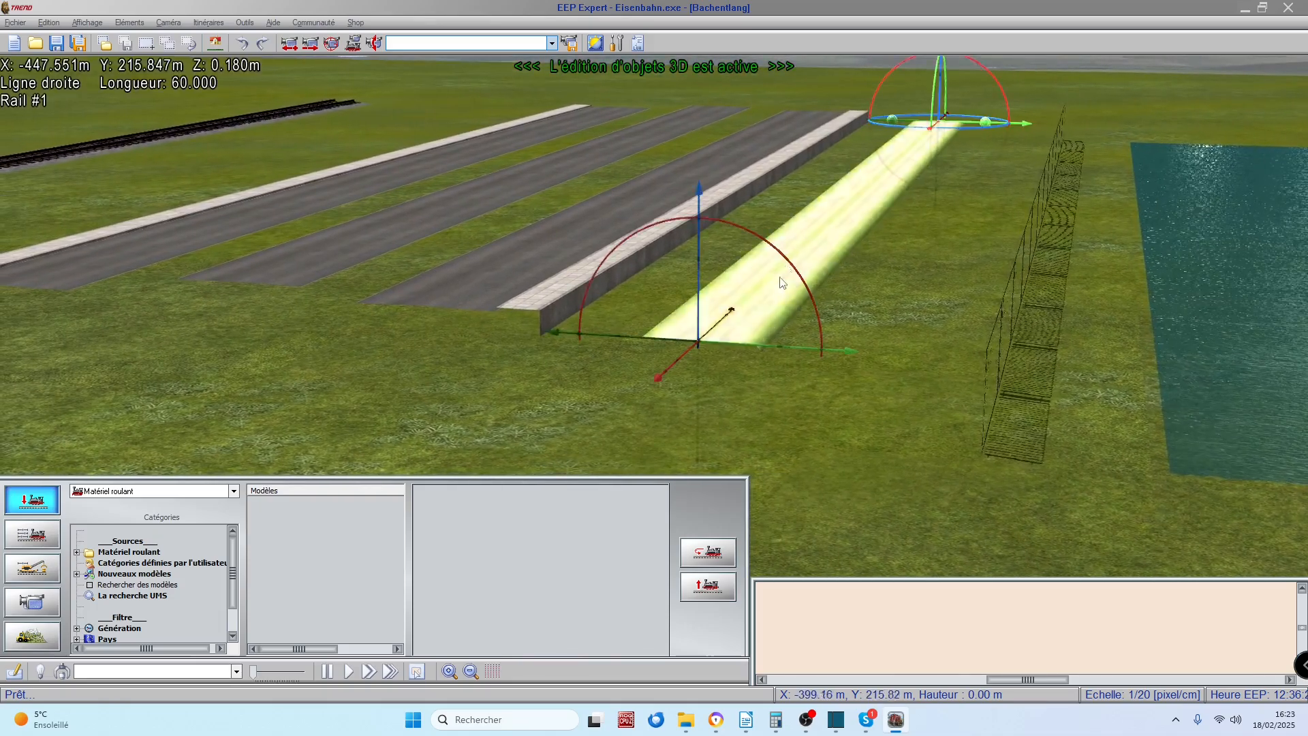
pyautogui.click(541, 264)
pyautogui.click(375, 218)
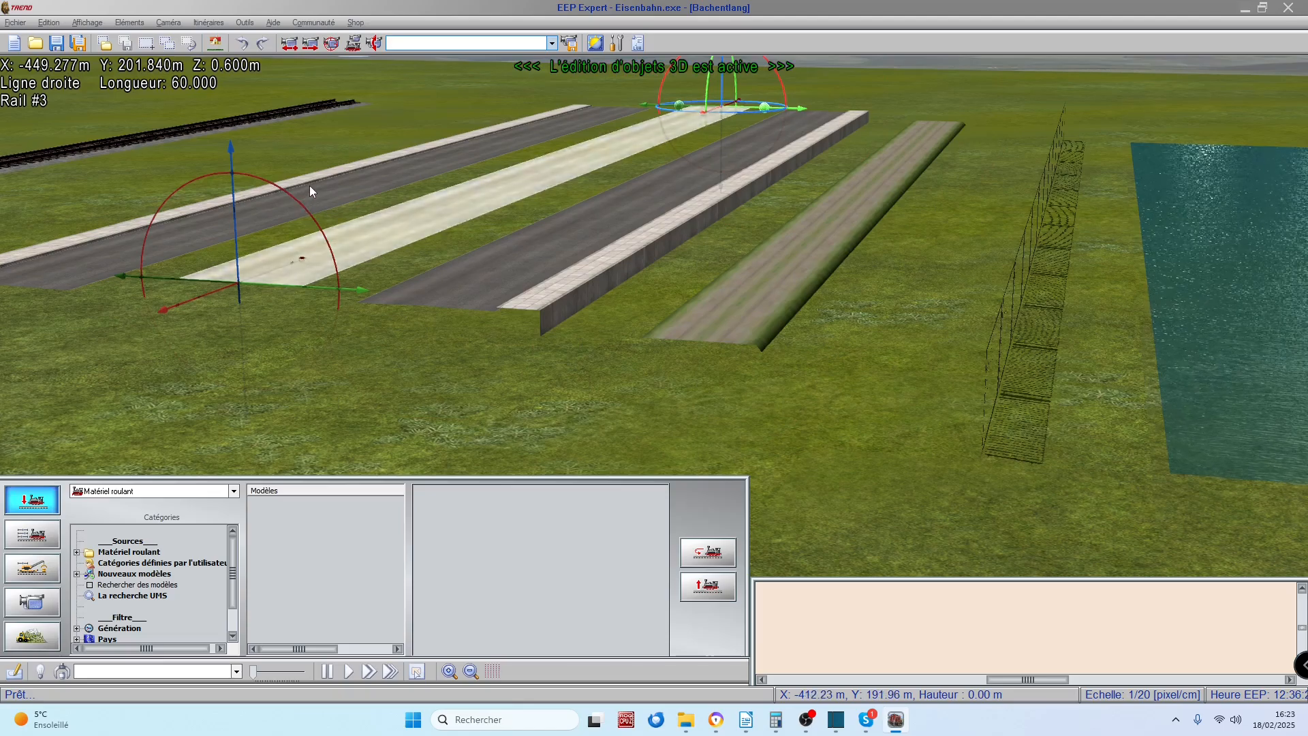
pyautogui.click(311, 194)
pyautogui.moveTo(7, 187); pyautogui.dragTo(70, 196, button='right')
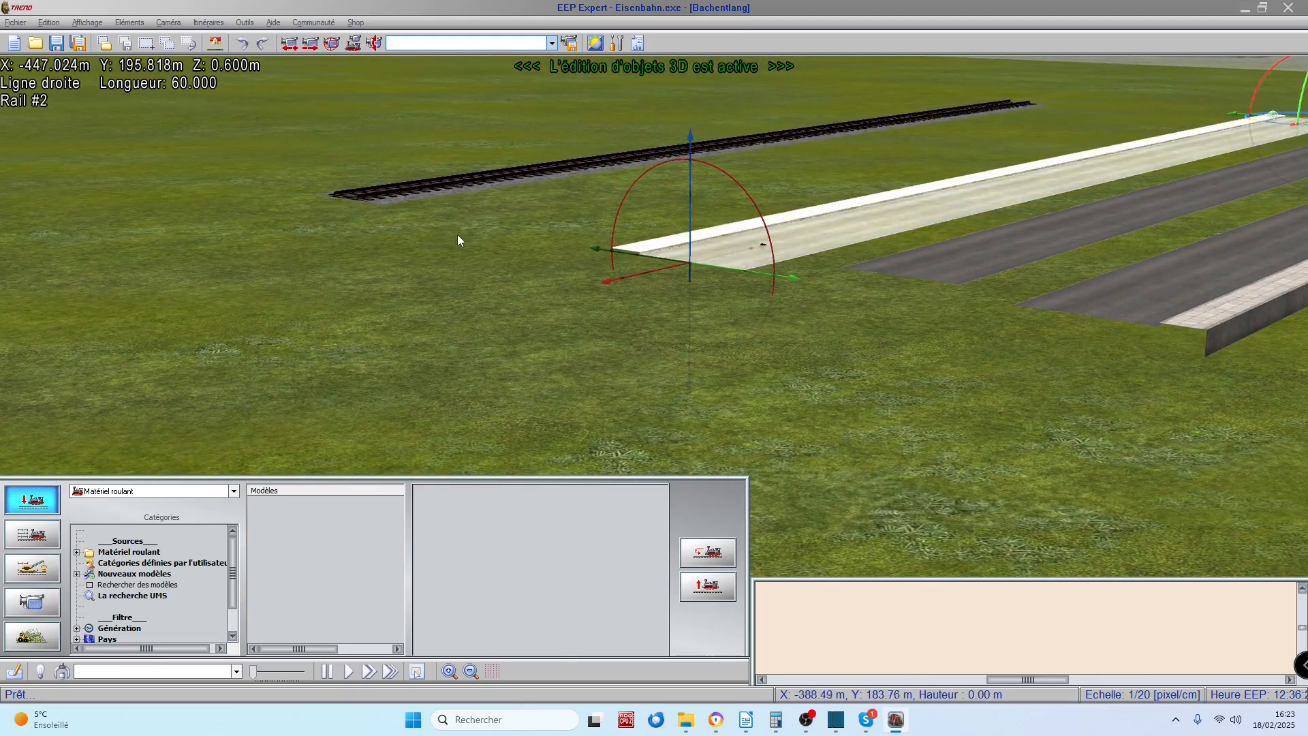
pyautogui.moveTo(458, 240); pyautogui.dragTo(455, 153, button='right')
pyautogui.click(551, 165)
pyautogui.scroll(3, 759, 71)
pyautogui.moveTo(758, 69); pyautogui.dragTo(476, 94, button='right')
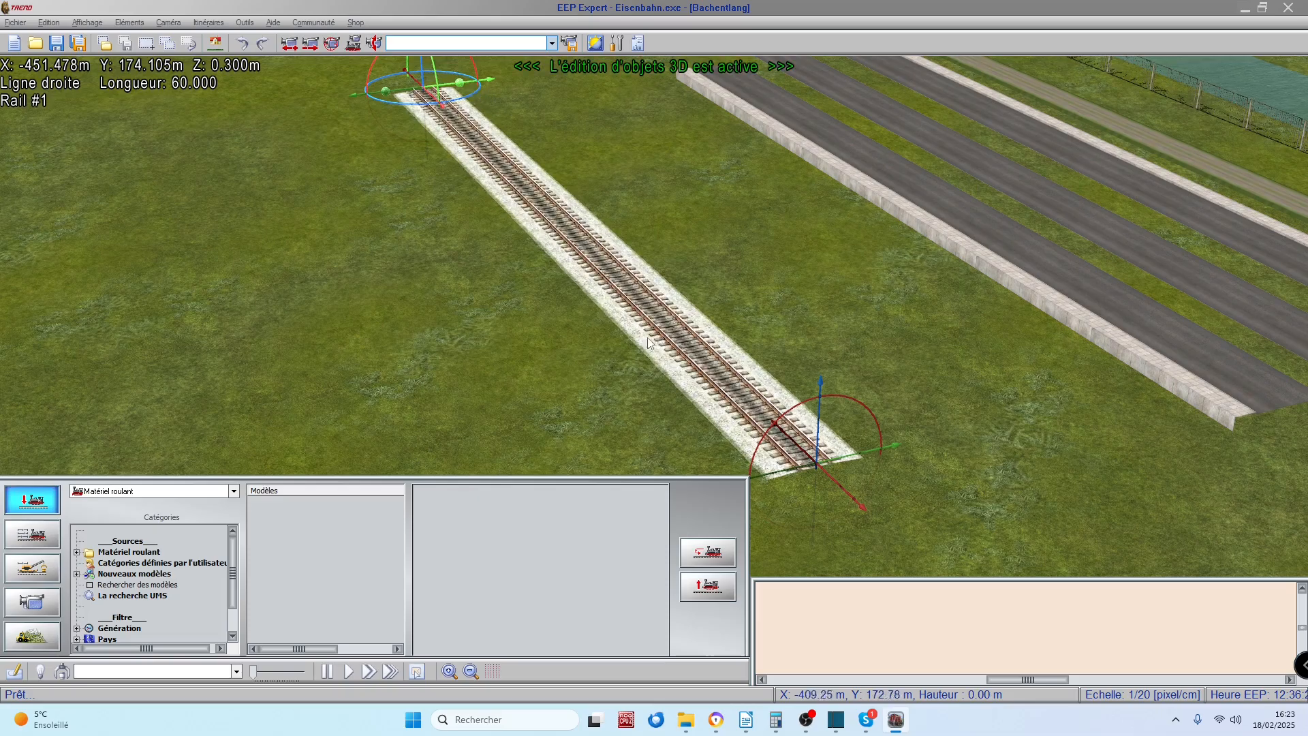
pyautogui.scroll(-8, 595, 273)
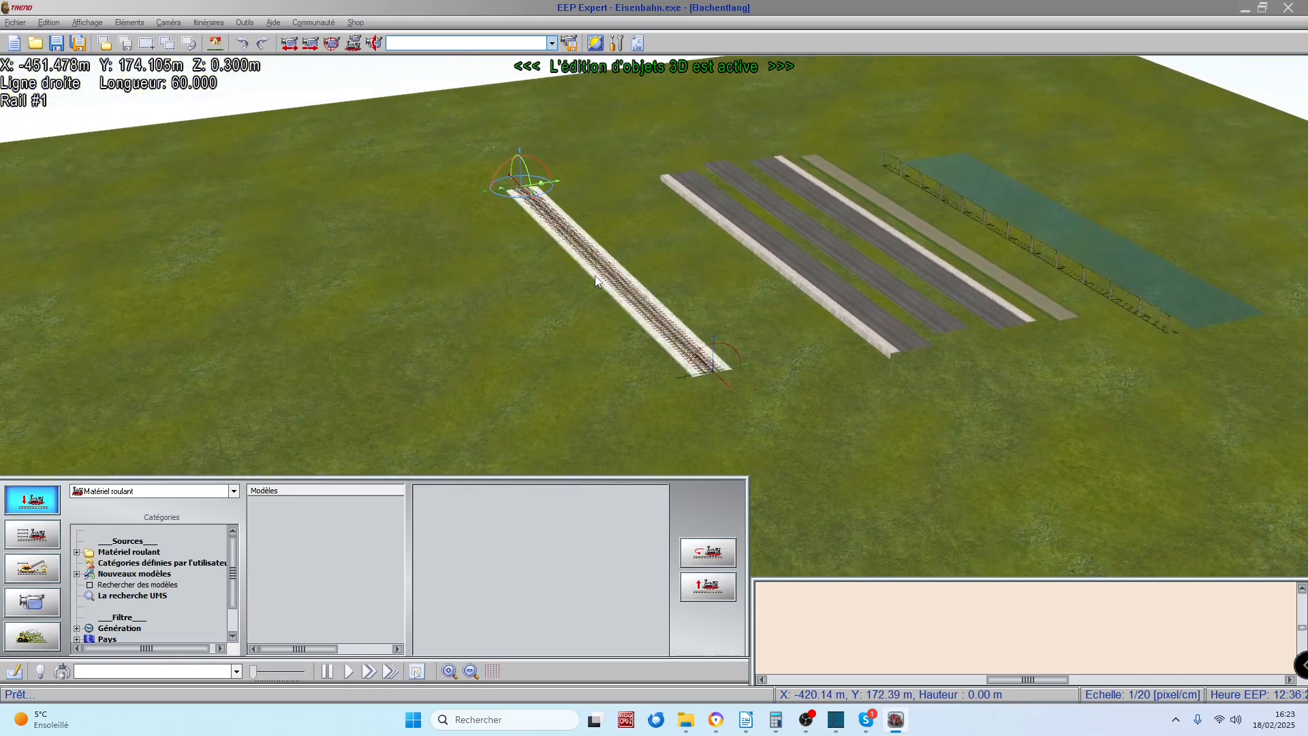
# In the 2D plan, select the railway track and browse the saved copy pattern files for railway tracks.
pyautogui.click(13, 669)
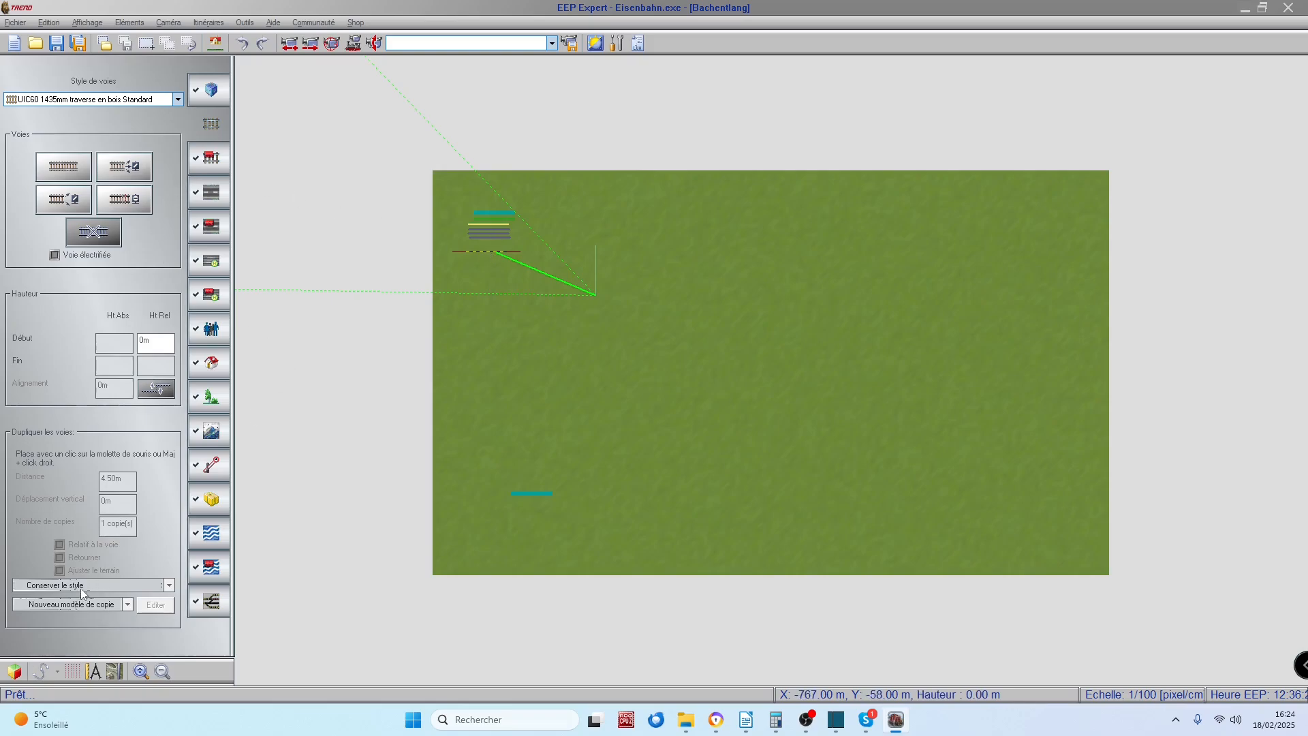
pyautogui.click(486, 252)
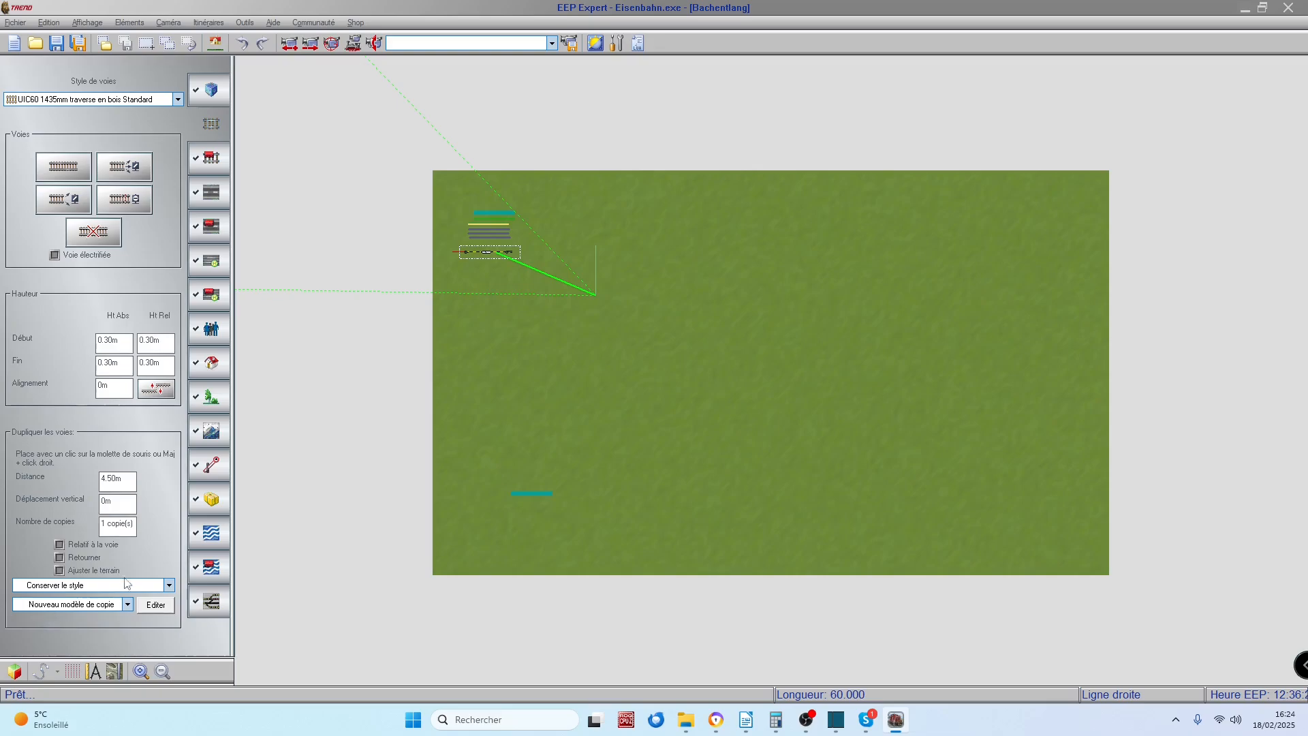
pyautogui.click(156, 606)
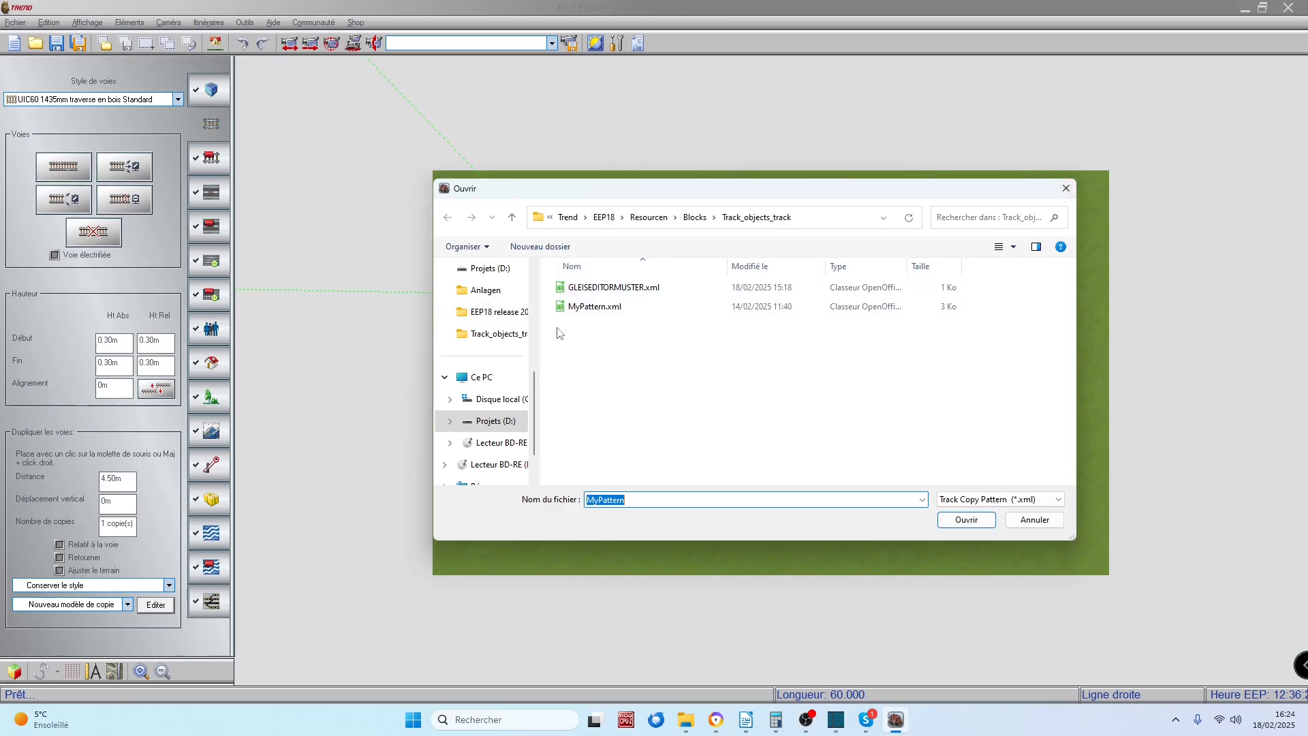
pyautogui.click(1067, 187)
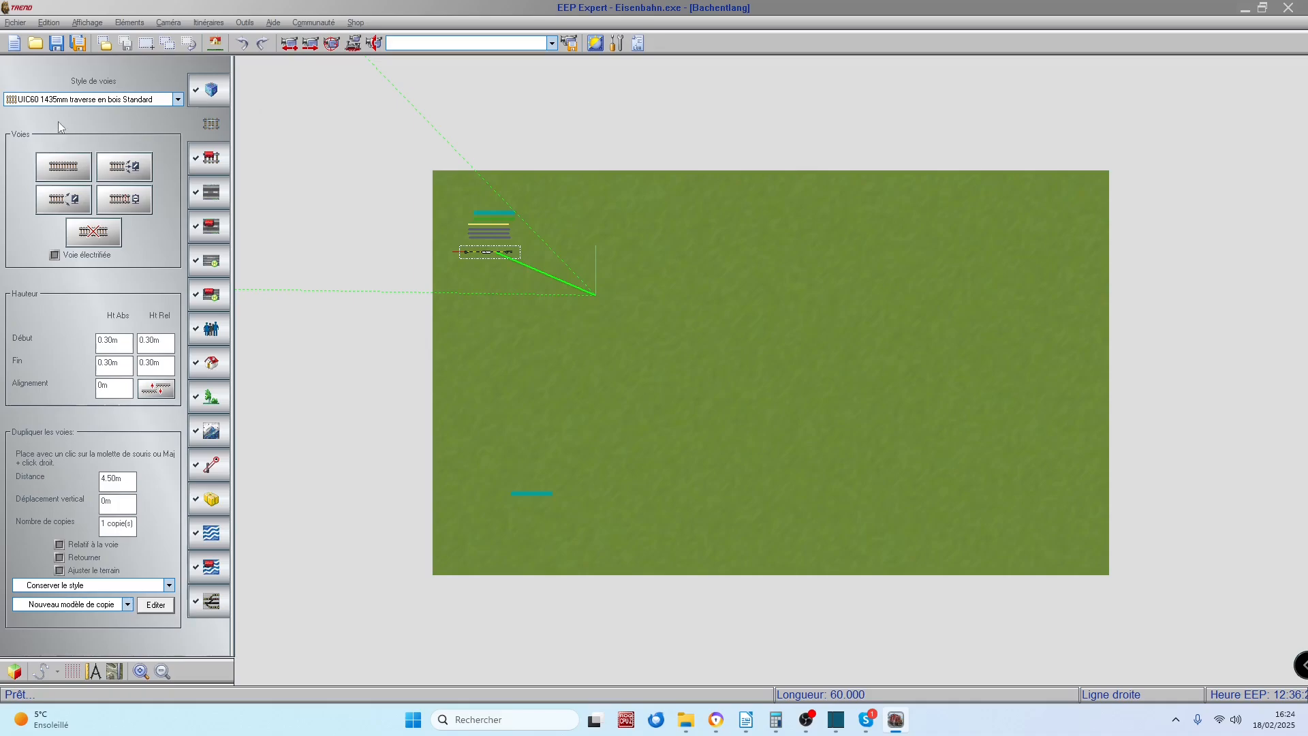
# Select the road in the road editor and check its copy patterns, keeping Nouveau modèle de copie.
pyautogui.click(210, 194)
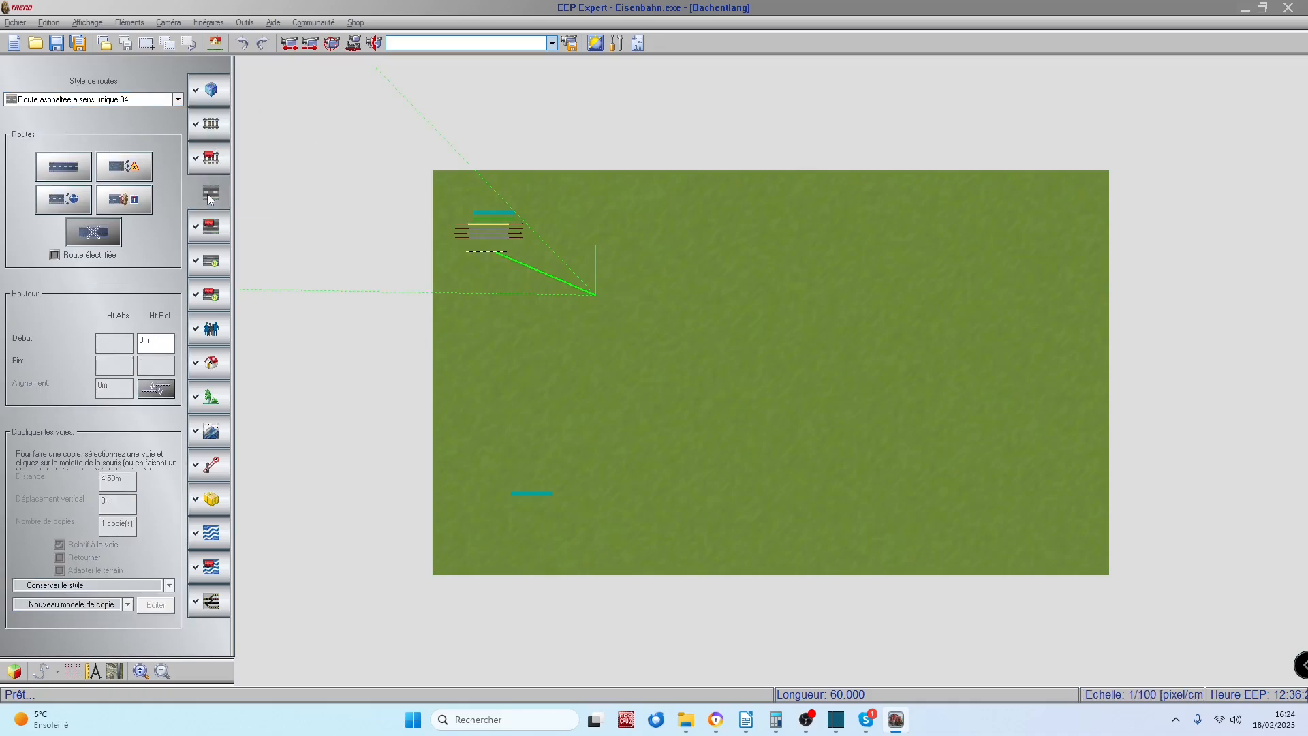
pyautogui.click(490, 236)
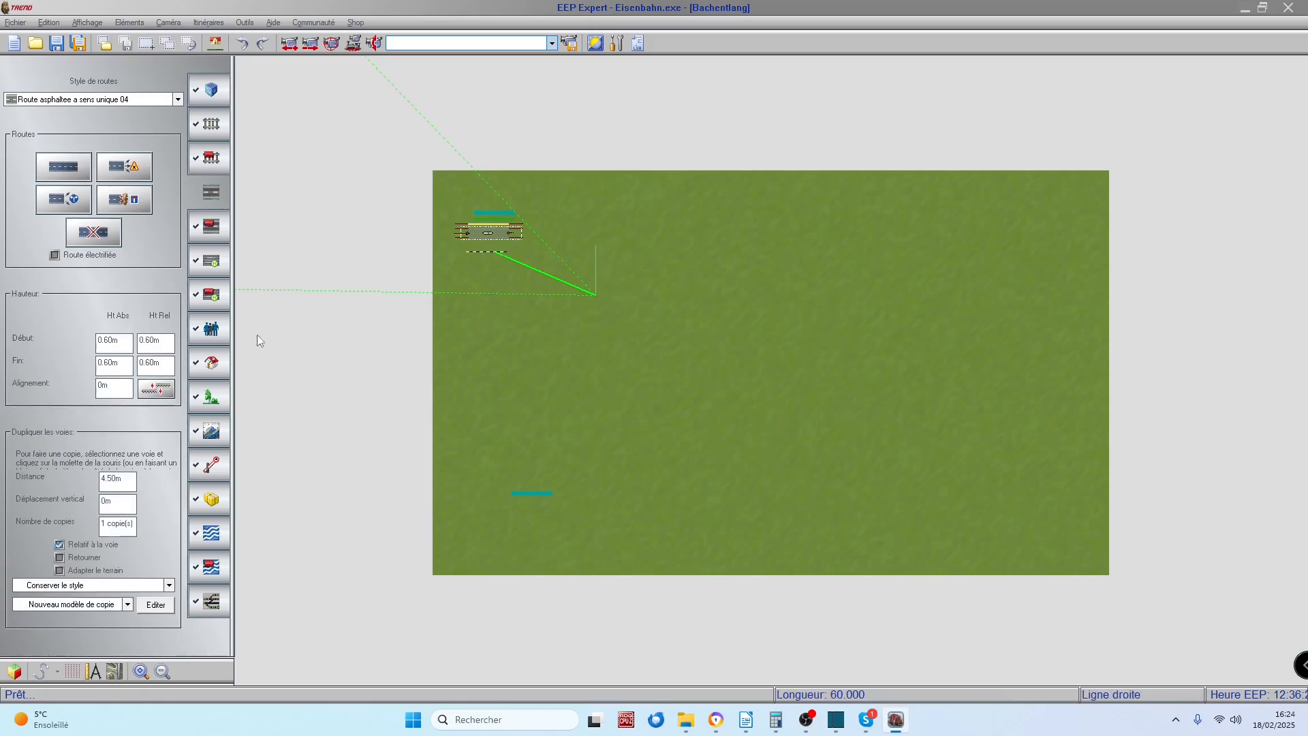
pyautogui.click(142, 590)
pyautogui.click(128, 599)
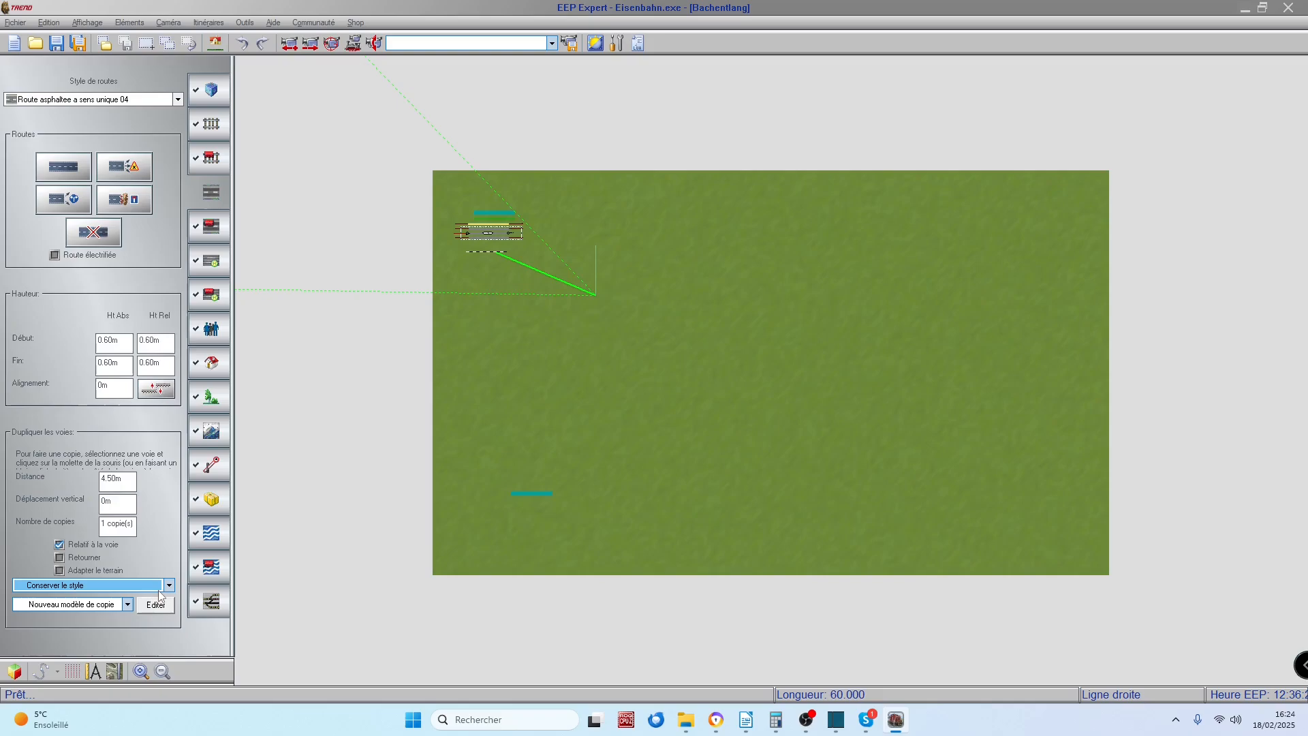
pyautogui.click(126, 604)
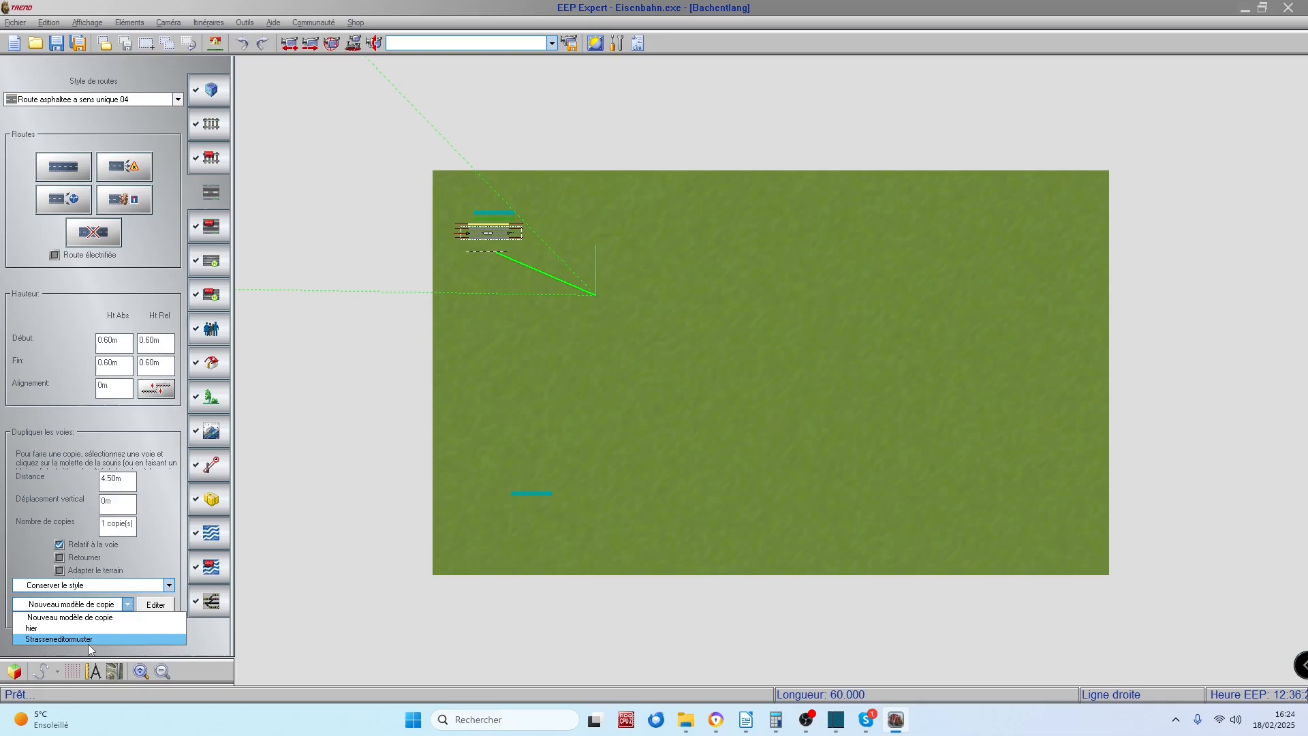
pyautogui.click(68, 618)
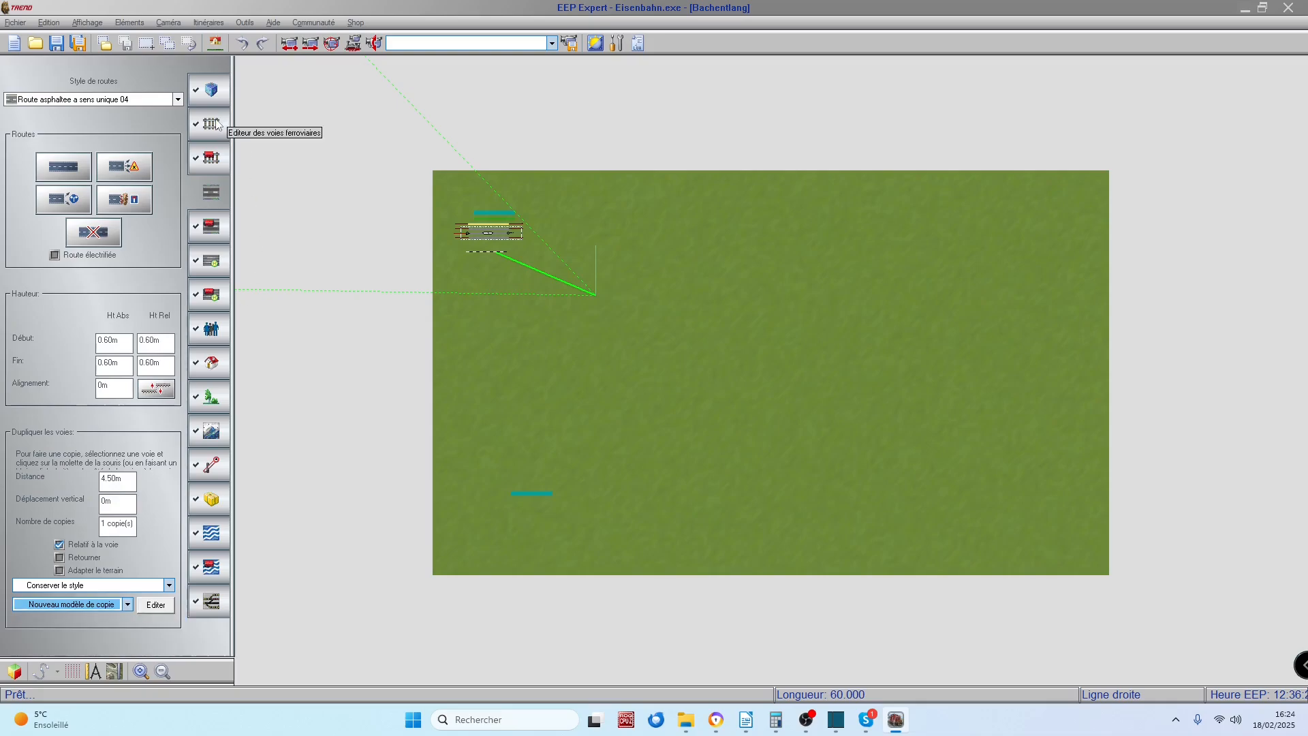
# Return to the railway track editor and check the copy patterns offered for the selected track.
pyautogui.click(216, 125)
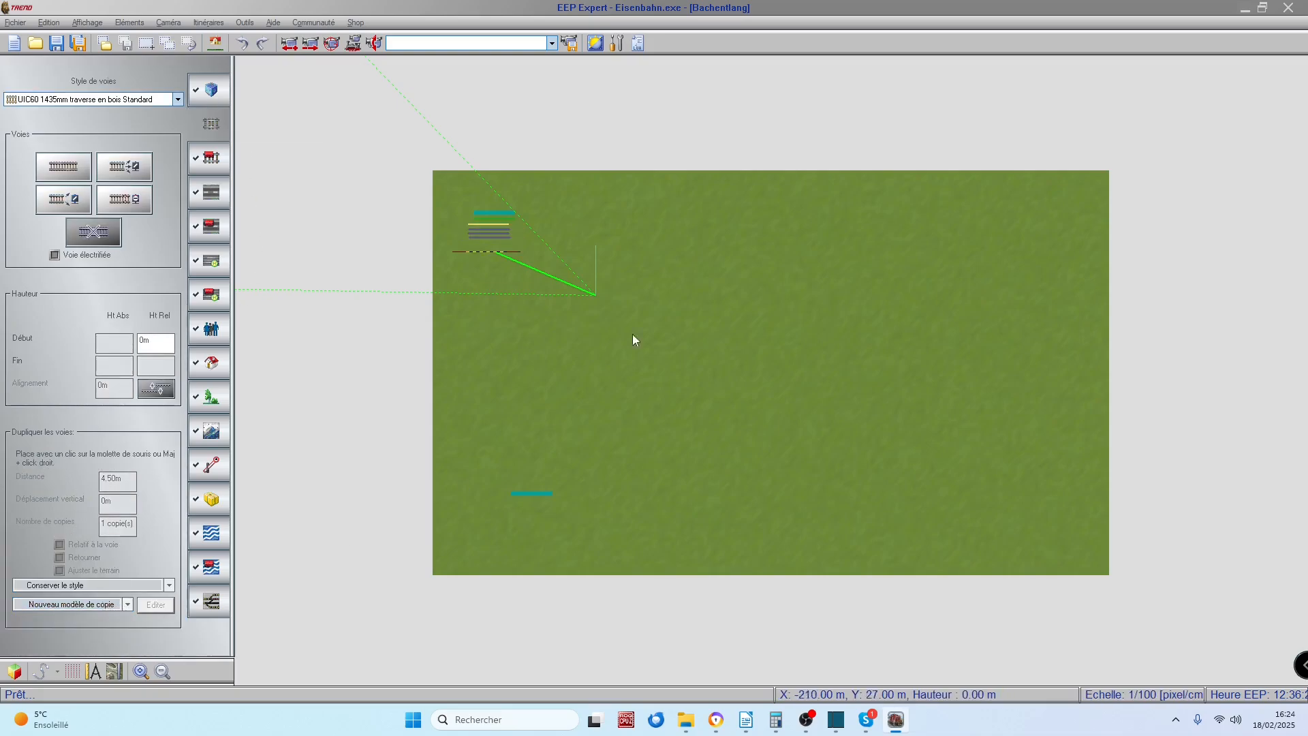
pyautogui.click(482, 255)
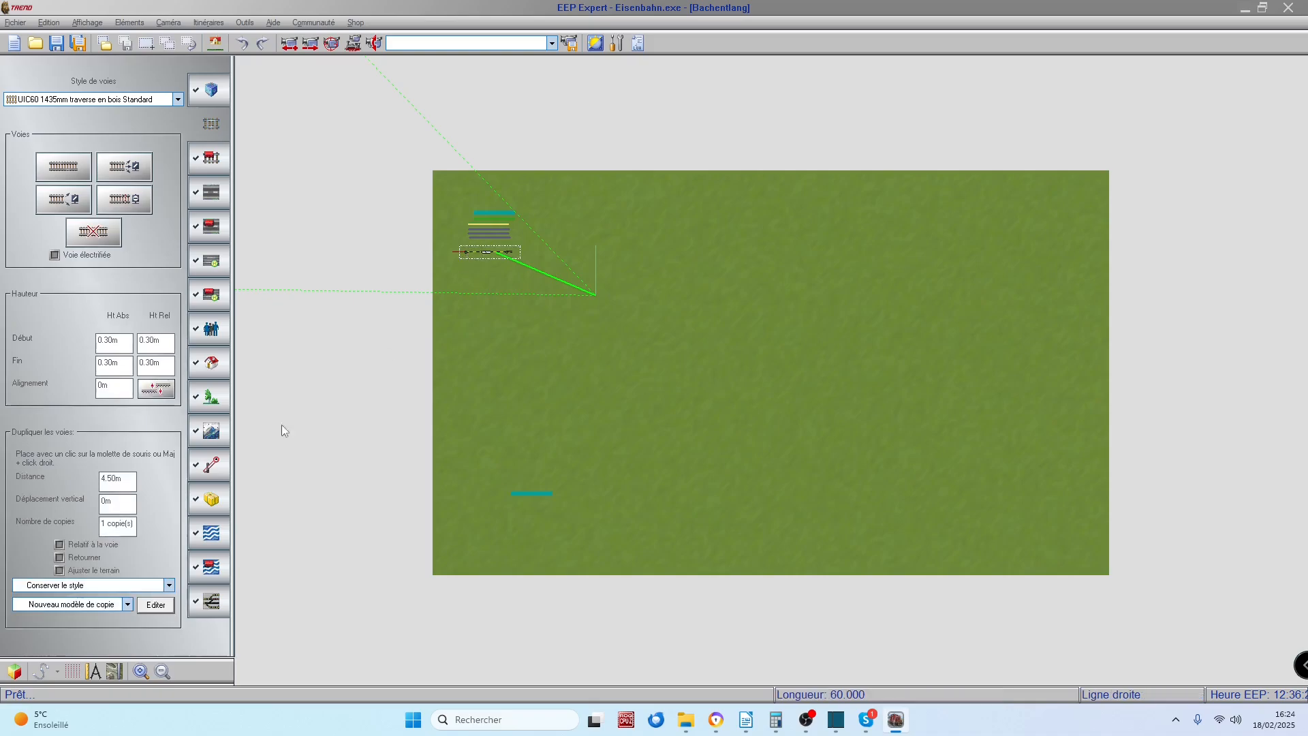
pyautogui.click(127, 605)
pyautogui.click(134, 611)
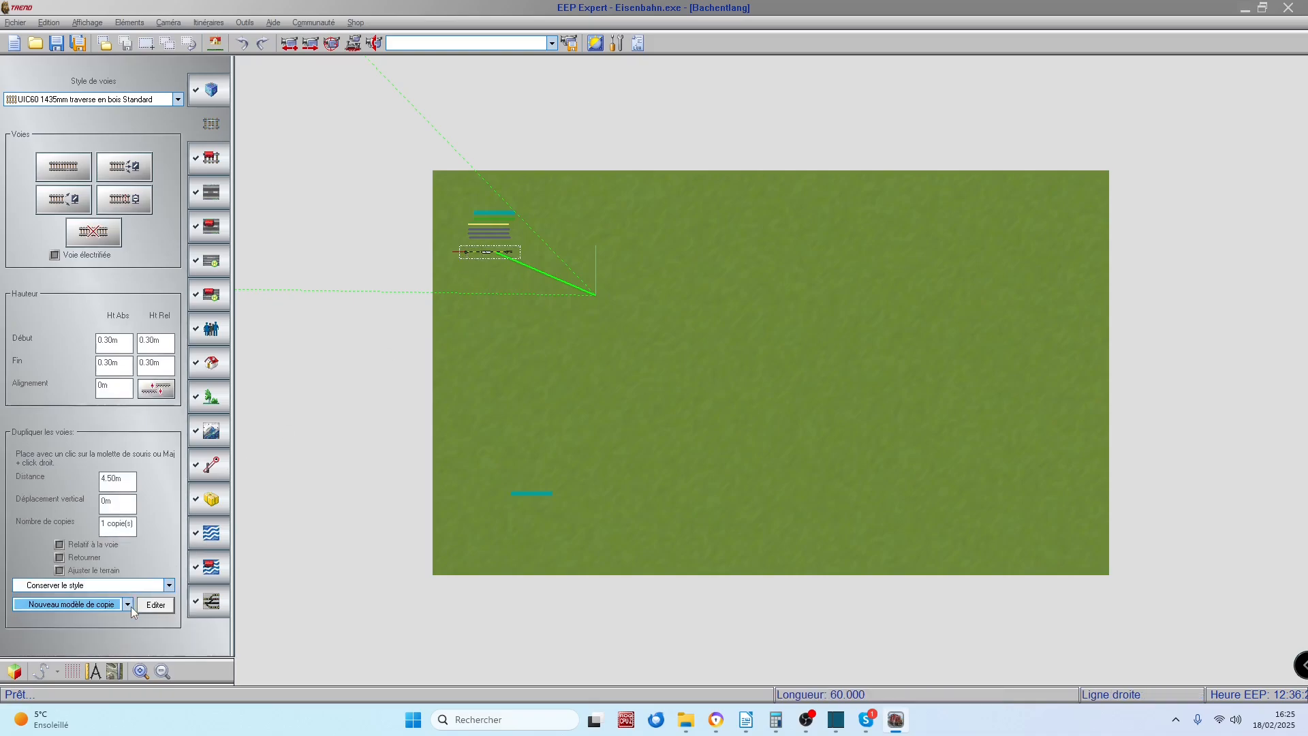
pyautogui.click(521, 498)
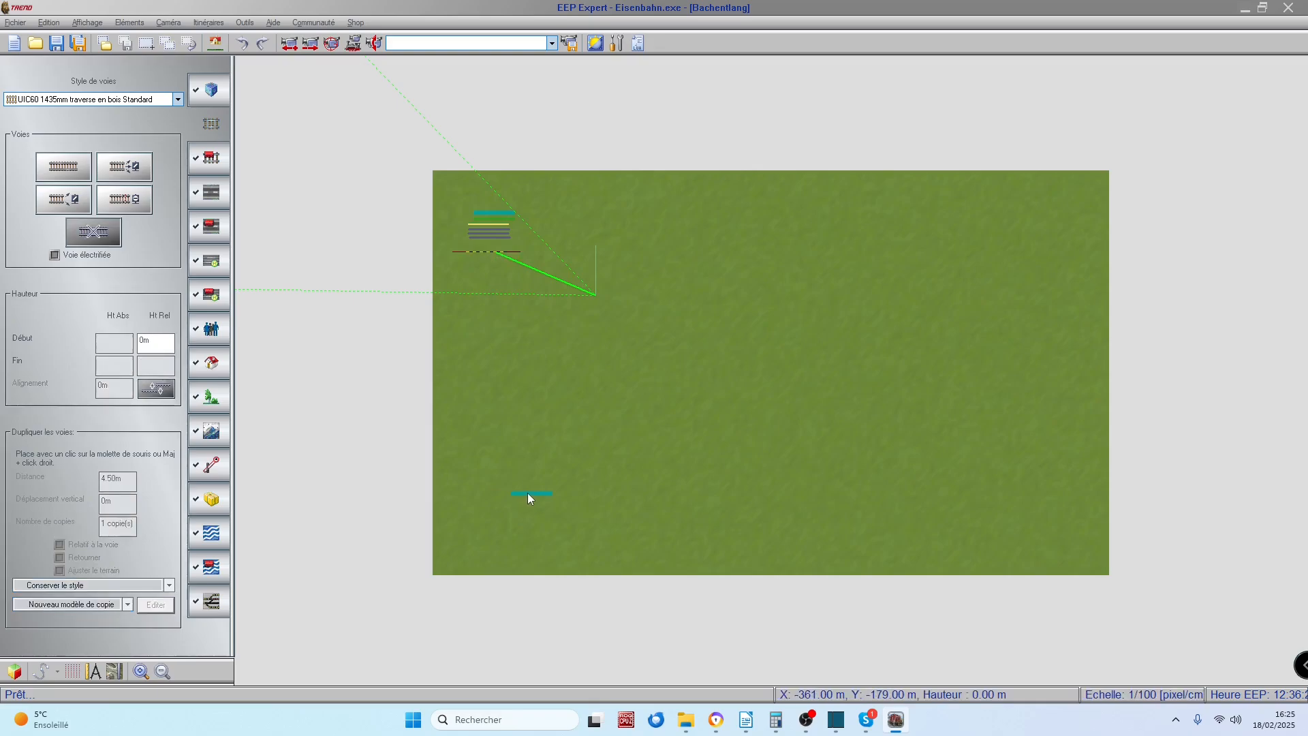
# Select the isolated waterway near the terrain's lower edge in the waterway editor.
pyautogui.click(211, 533)
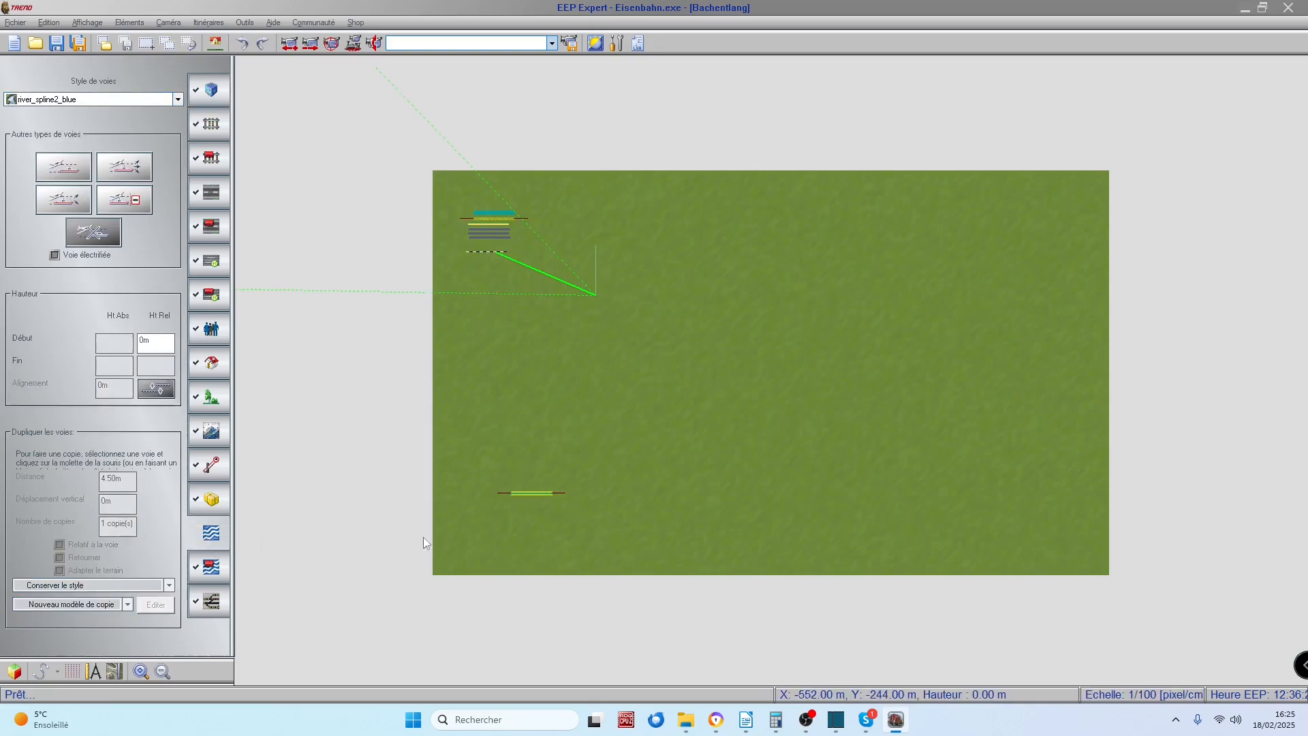
pyautogui.click(537, 494)
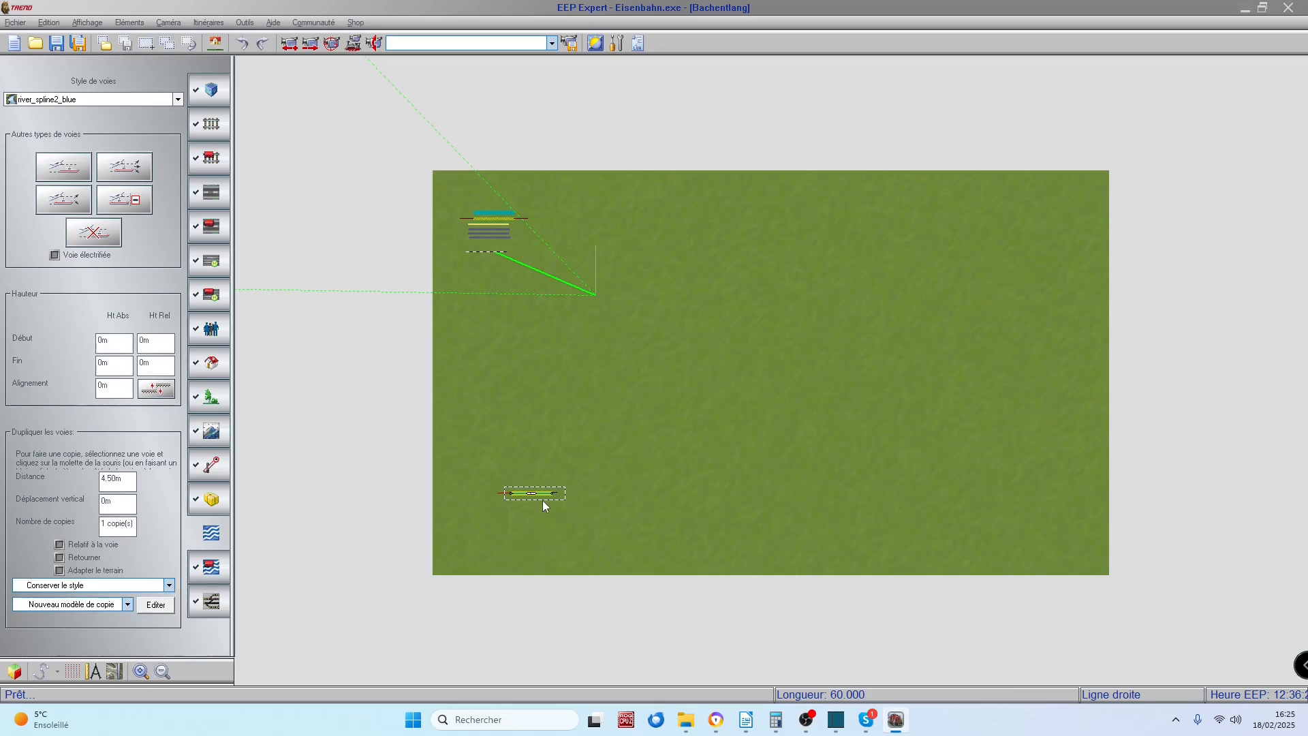
pyautogui.scroll(2, 542, 504)
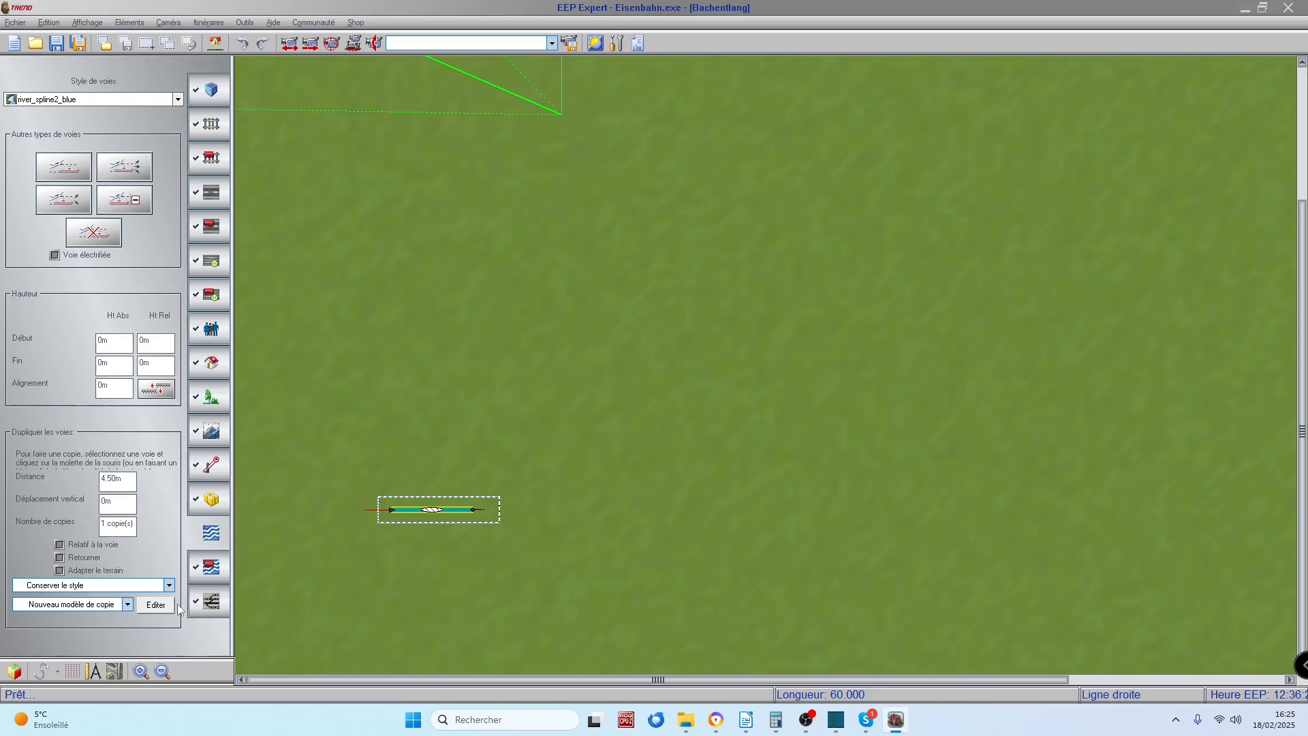
# Choose the Bach_entlang copy pattern for the selected waterway and open it in the pattern editor.
pyautogui.click(151, 610)
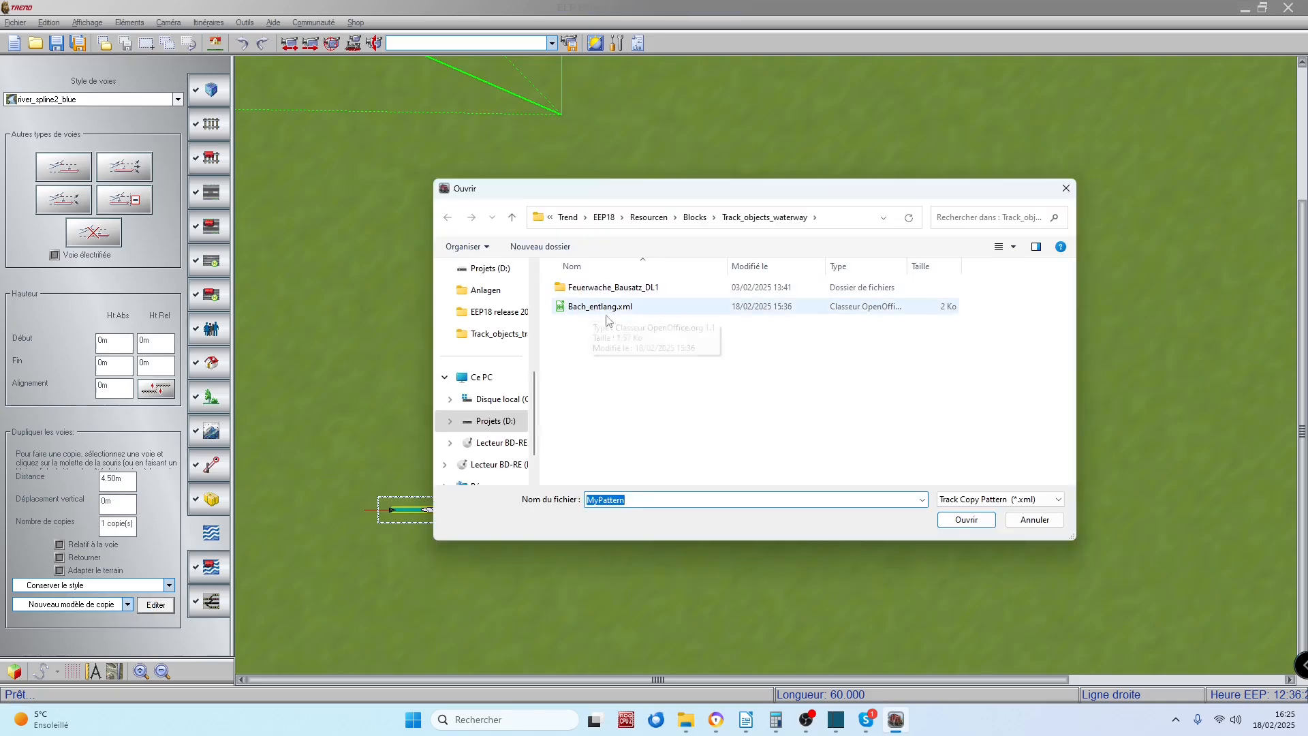
pyautogui.click(1035, 520)
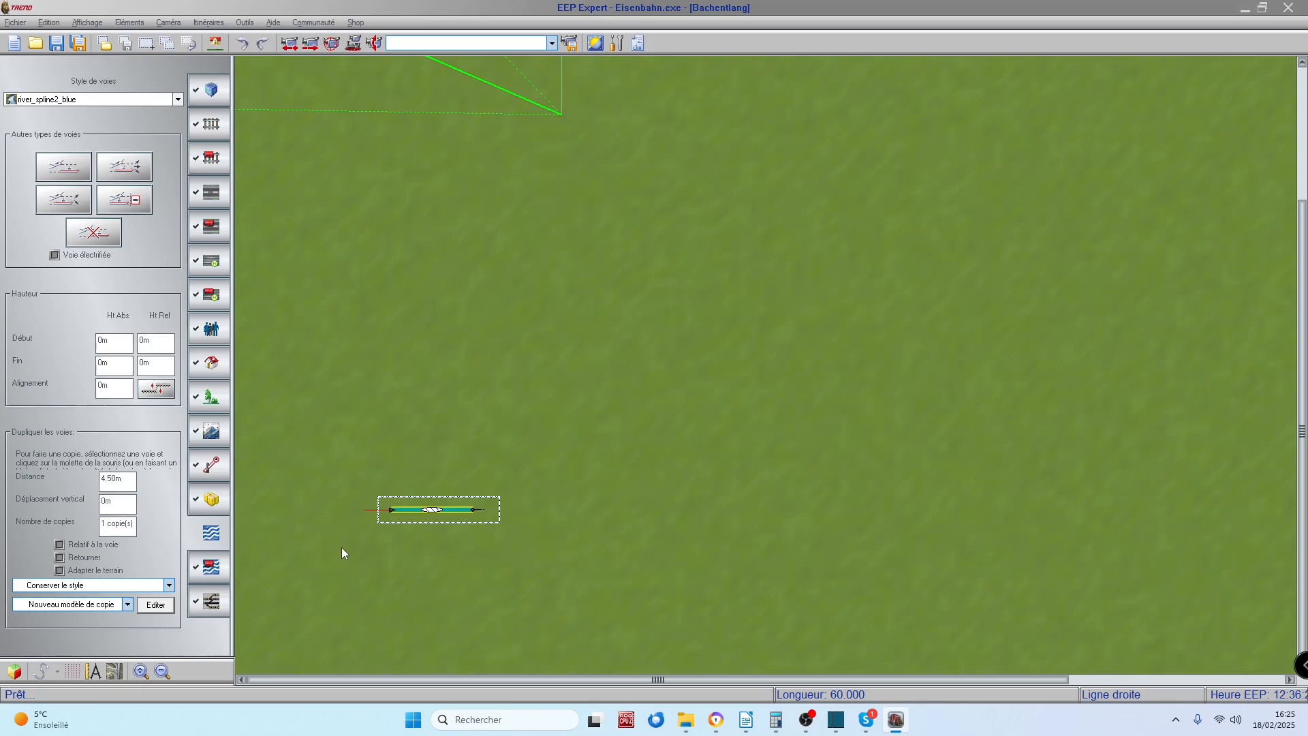
pyautogui.click(127, 605)
pyautogui.click(100, 631)
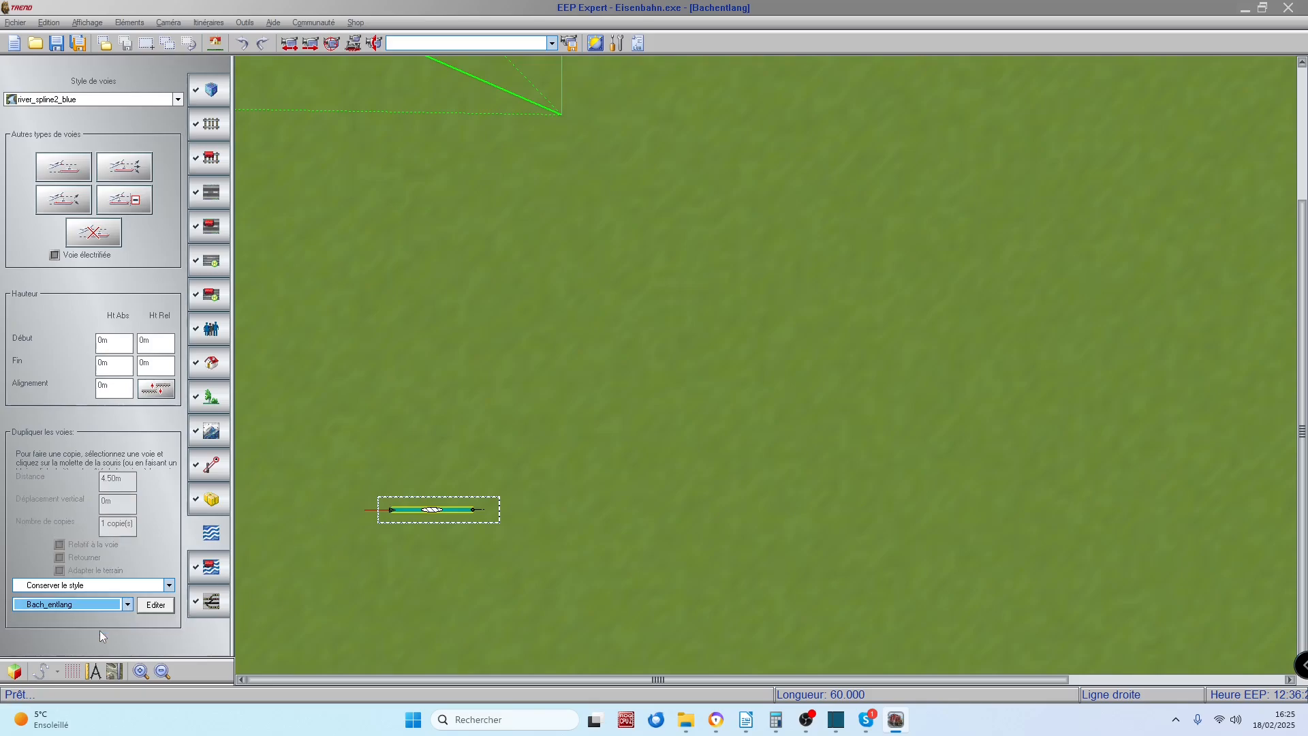
pyautogui.click(158, 606)
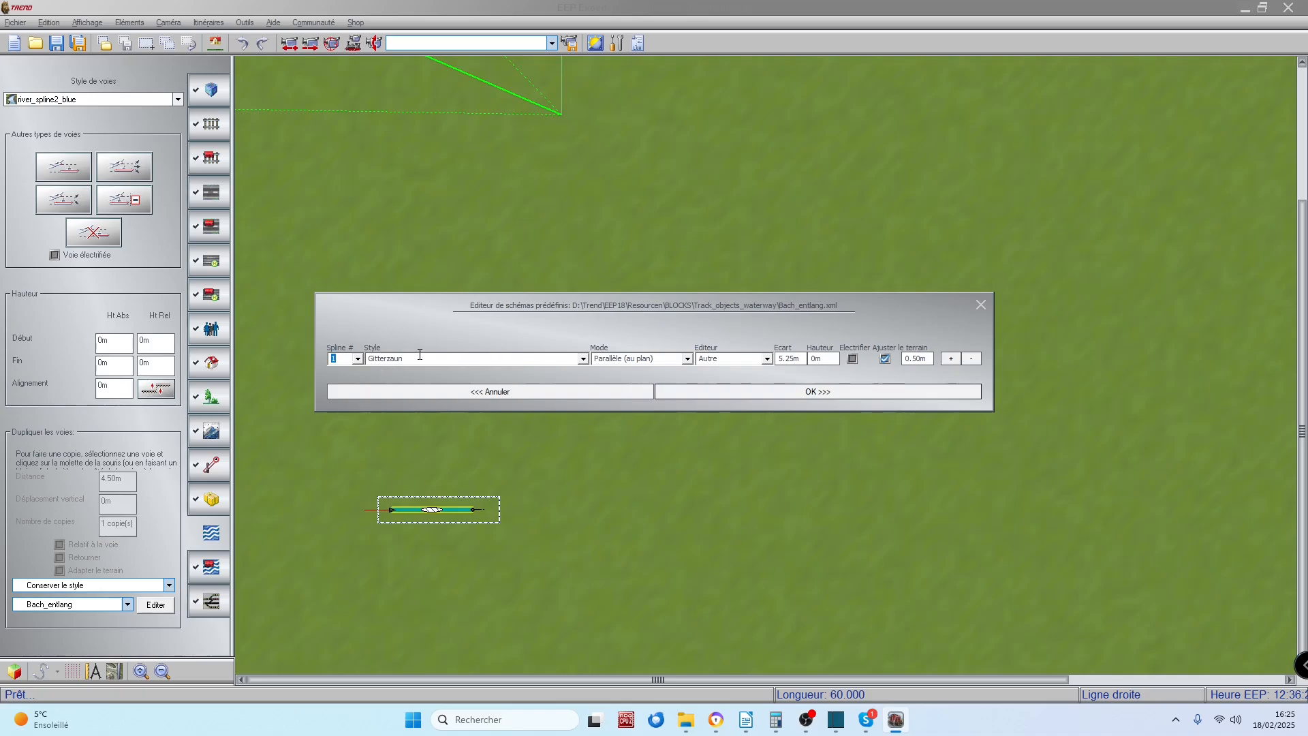
# Review the settings of splines 1 and 2 in the Bach_entlang pattern, including spline 2's editor type and height.
pyautogui.click(357, 359)
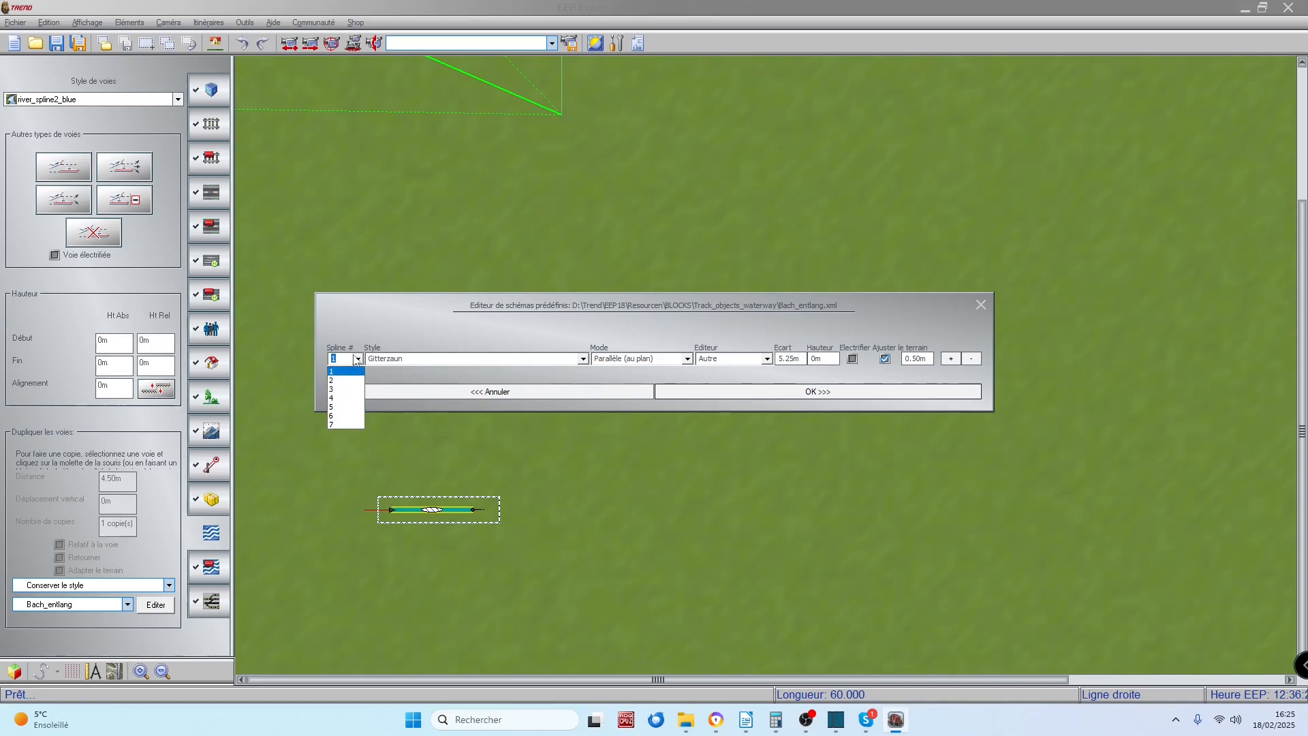
pyautogui.click(355, 361)
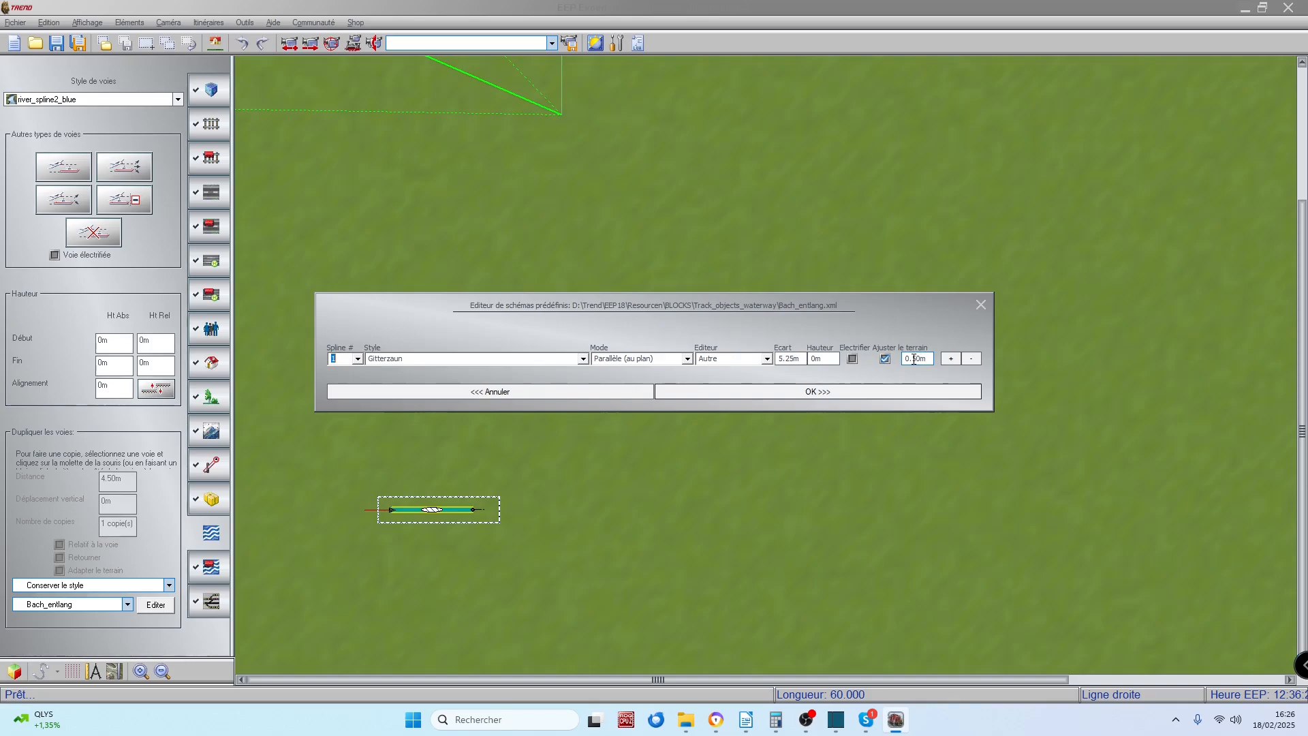
pyautogui.click(358, 359)
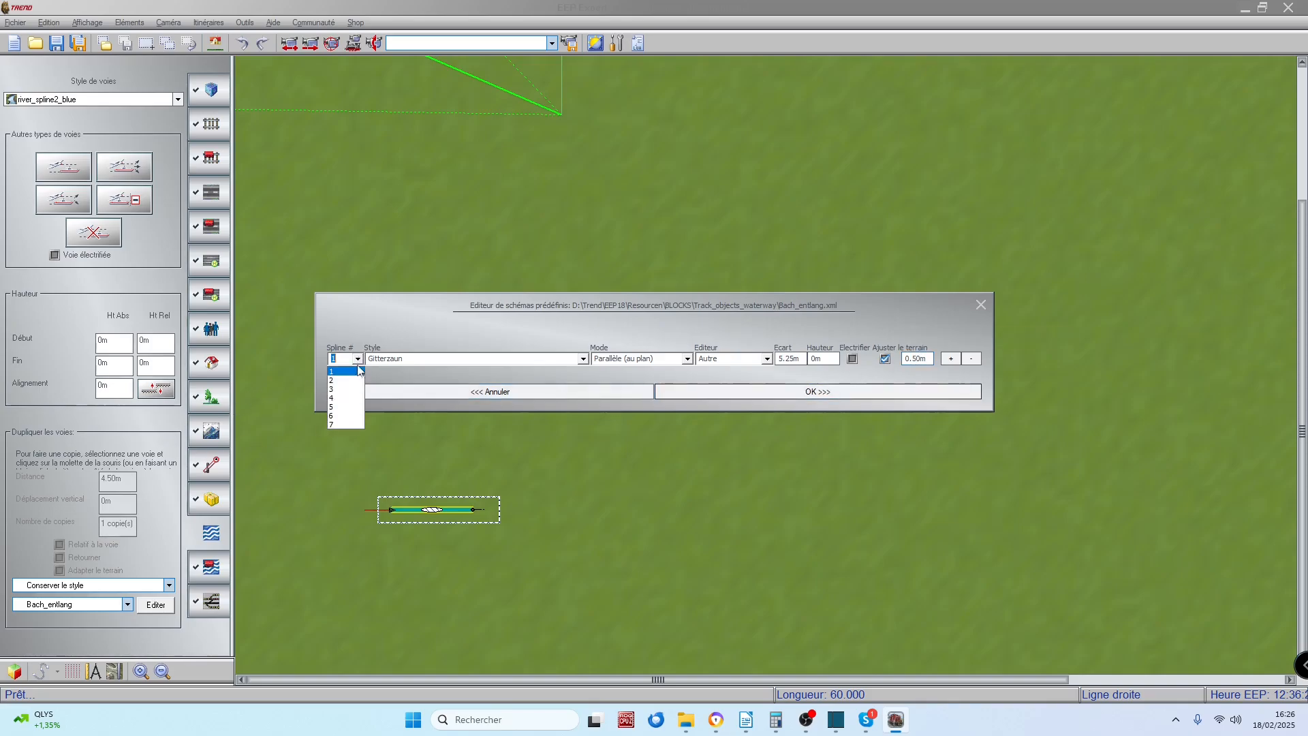
pyautogui.click(353, 380)
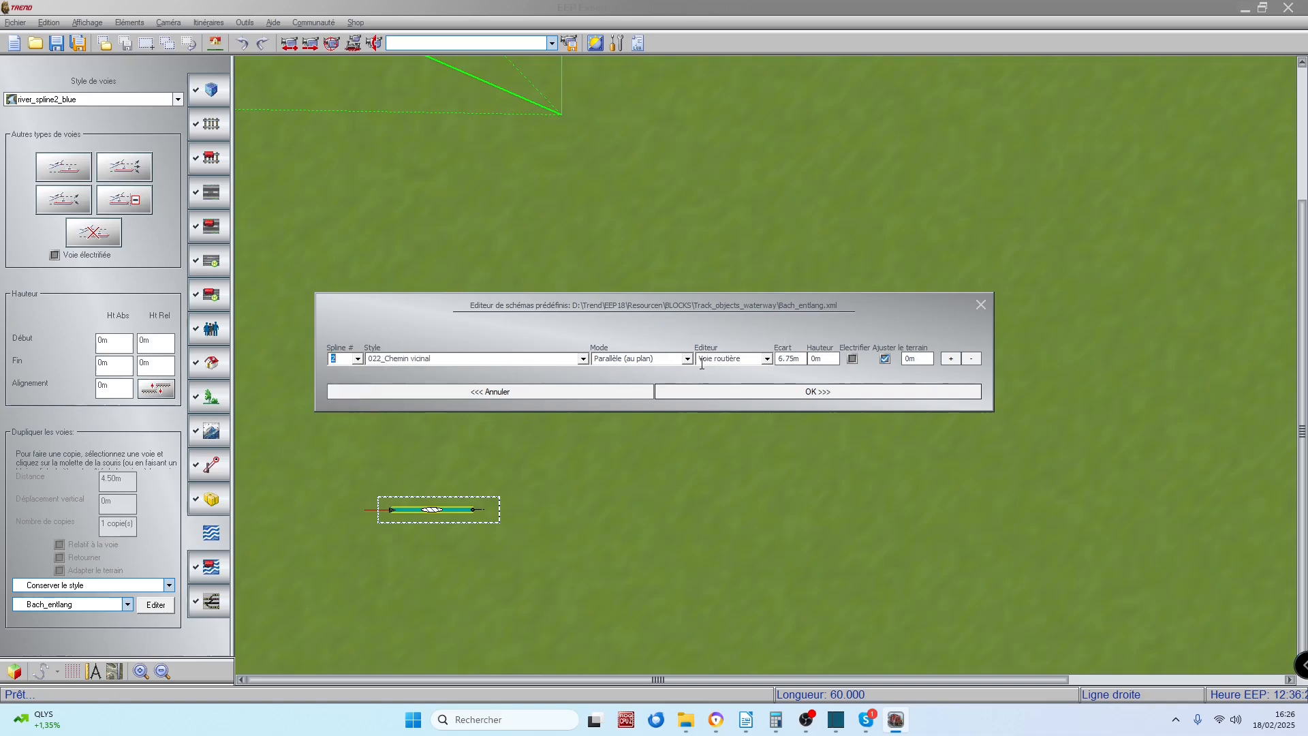
pyautogui.click(767, 359)
pyautogui.click(701, 371)
pyautogui.click(357, 364)
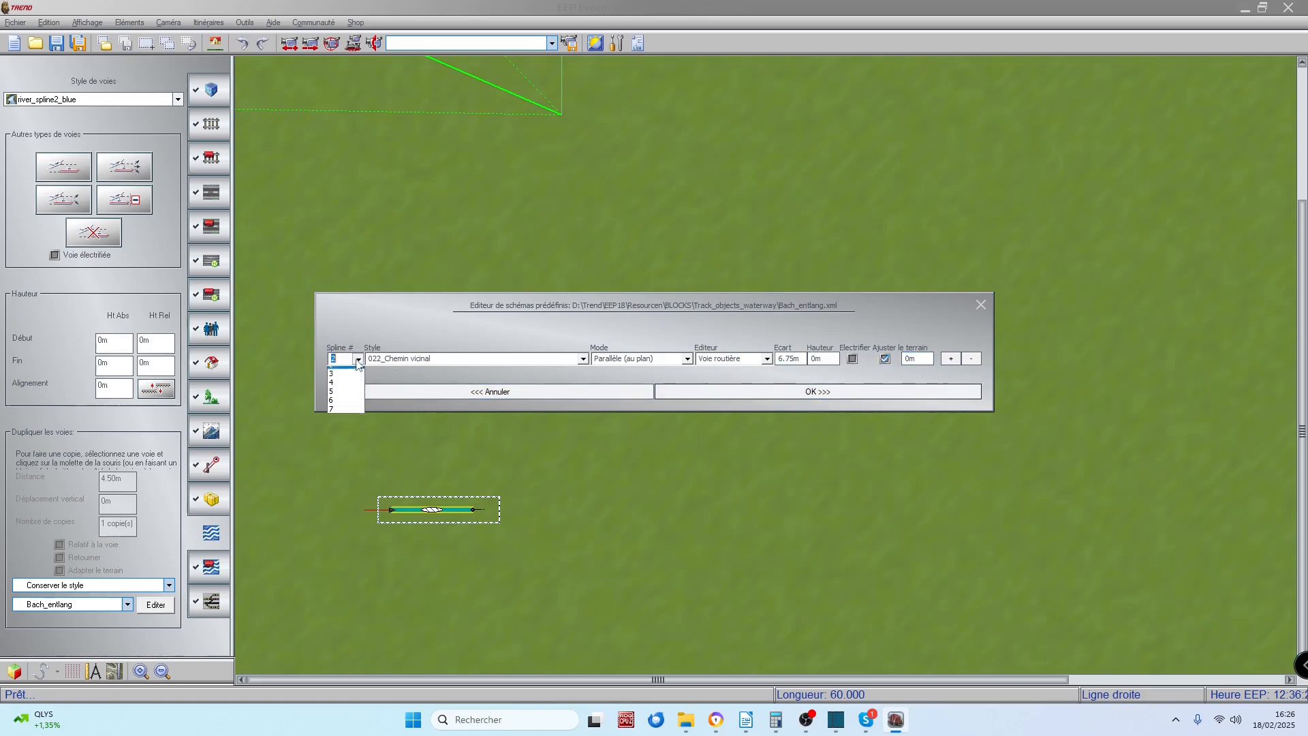
pyautogui.click(359, 364)
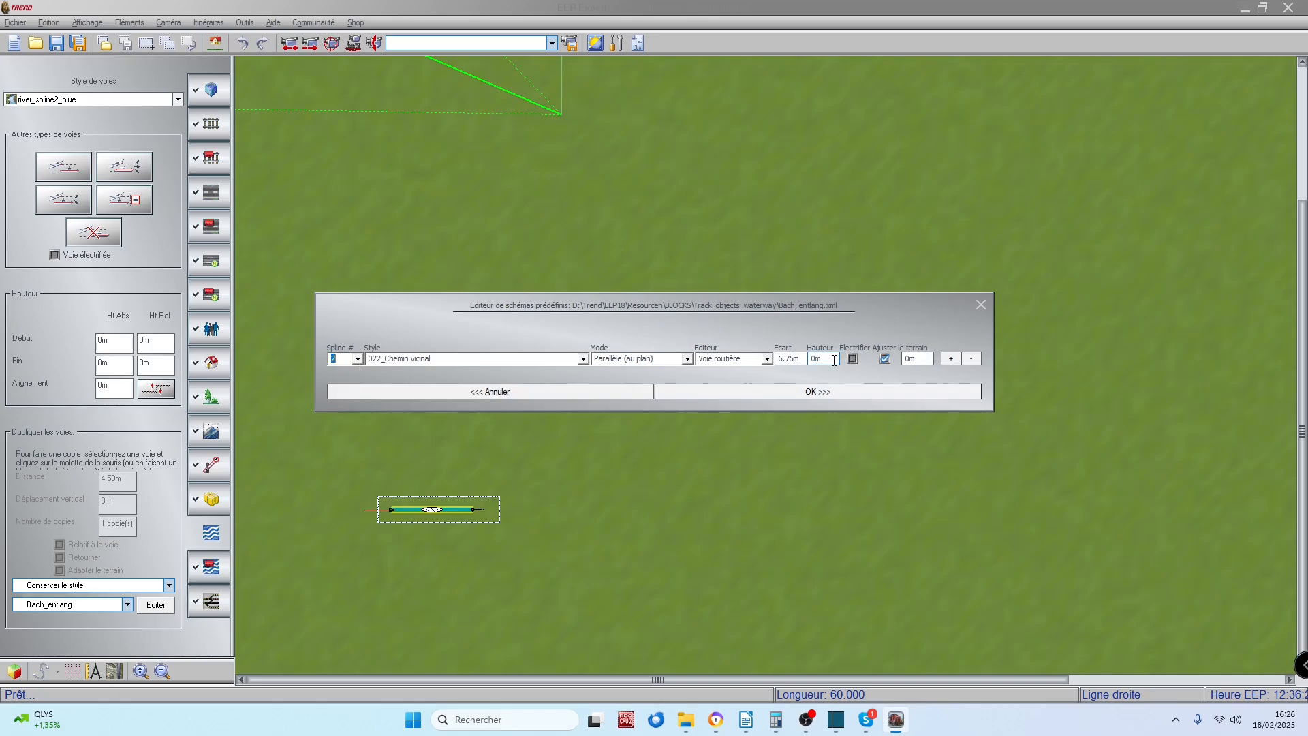
pyautogui.click(832, 359)
# Go through the settings of splines 3, 4, 5 and 6 of the Bach_entlang pattern.
pyautogui.click(358, 358)
pyautogui.click(343, 388)
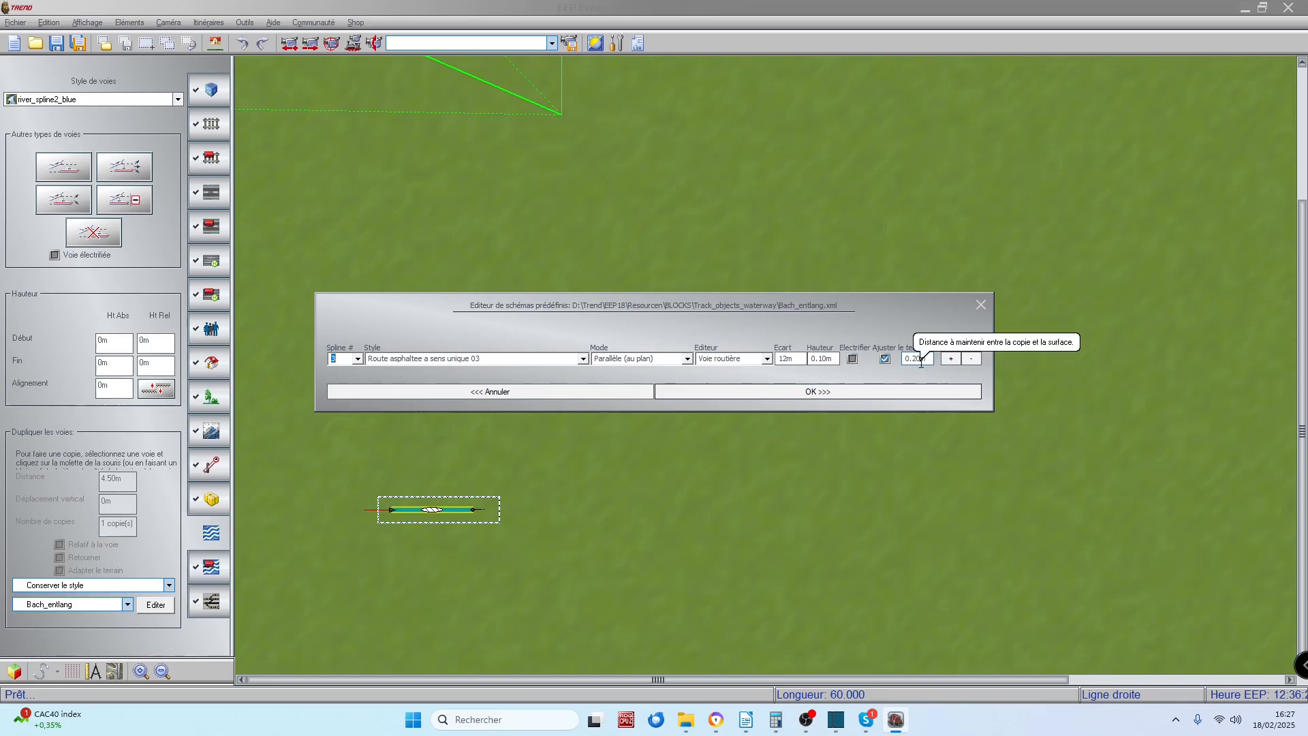
pyautogui.click(357, 359)
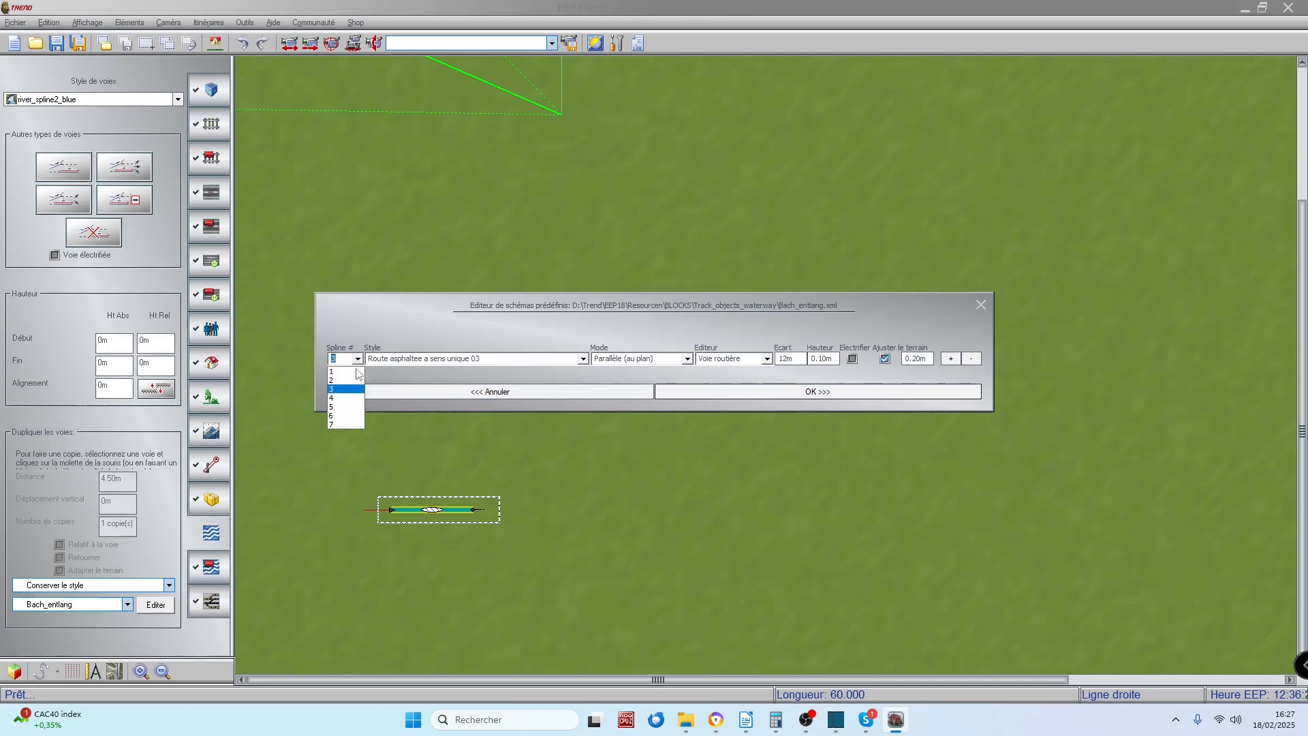
pyautogui.click(349, 397)
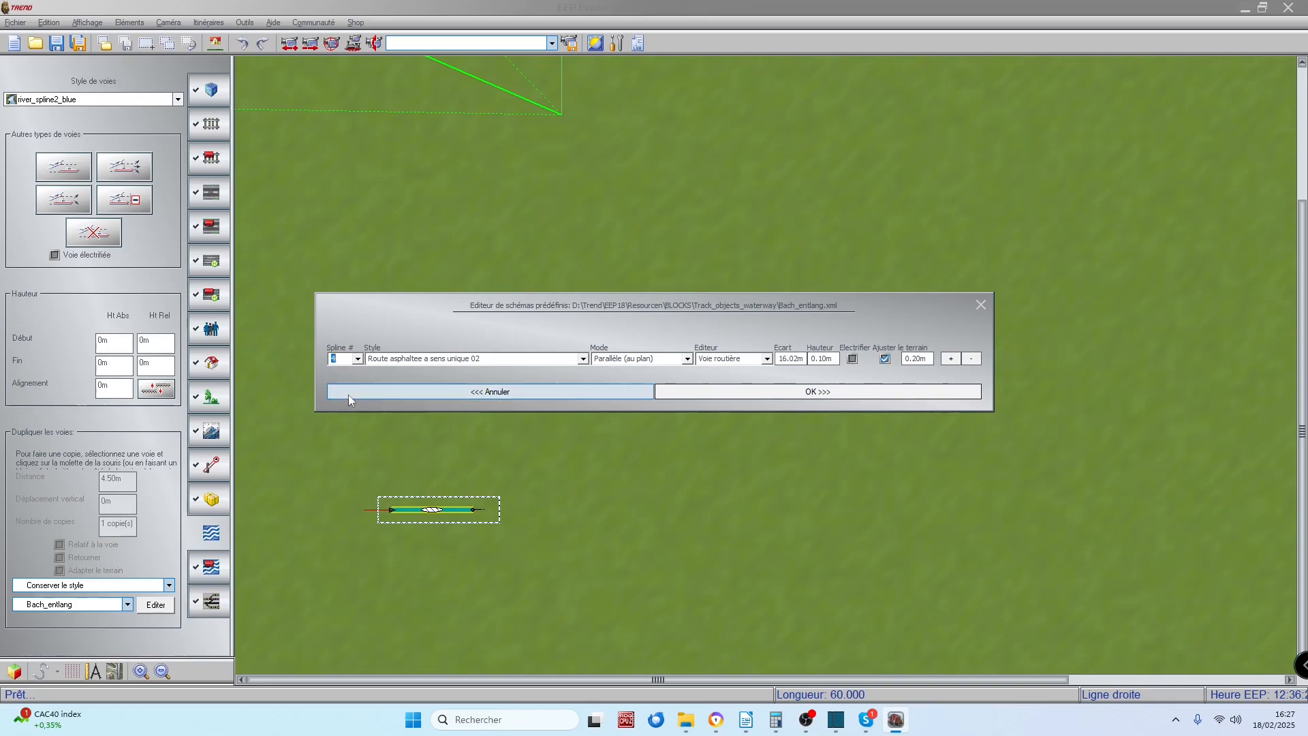
pyautogui.click(359, 361)
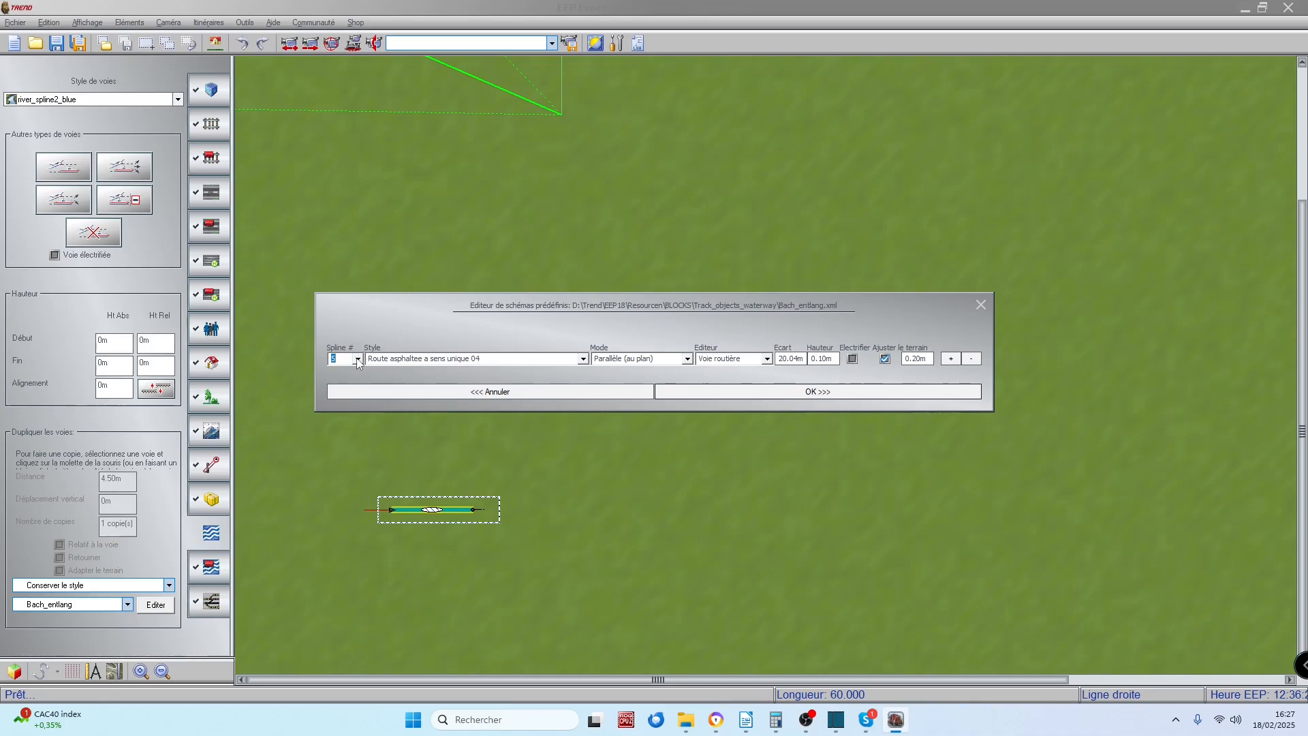
pyautogui.click(358, 360)
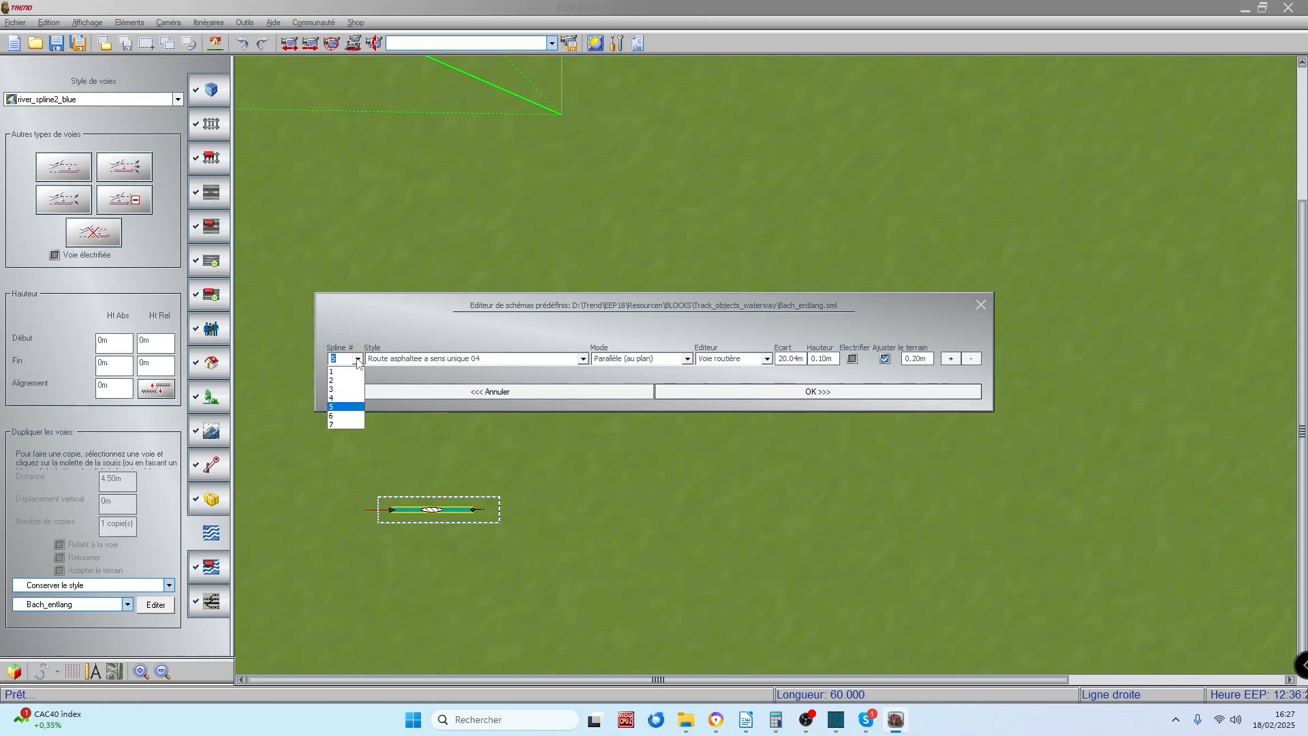
pyautogui.click(342, 416)
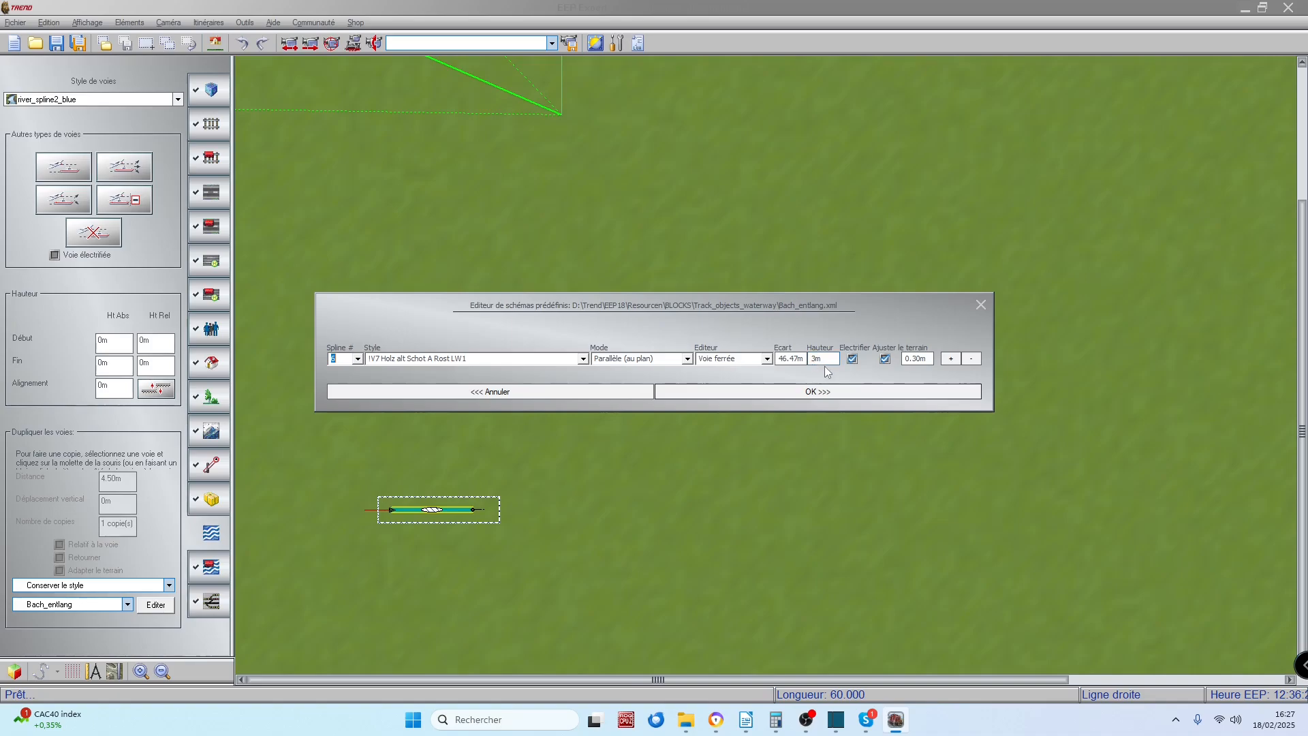
# Review spline 7 and the editor types offered for it, keep Autre, and accept the pattern.
pyautogui.click(357, 358)
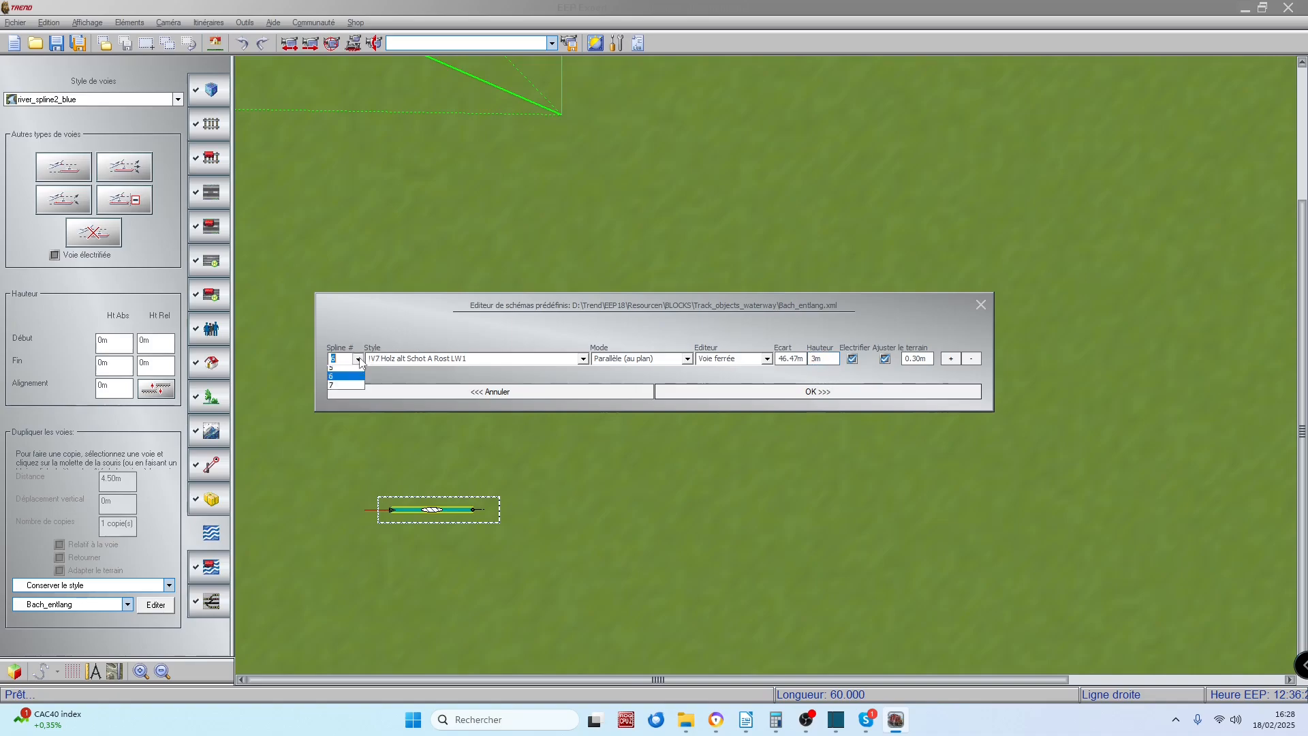
pyautogui.click(342, 425)
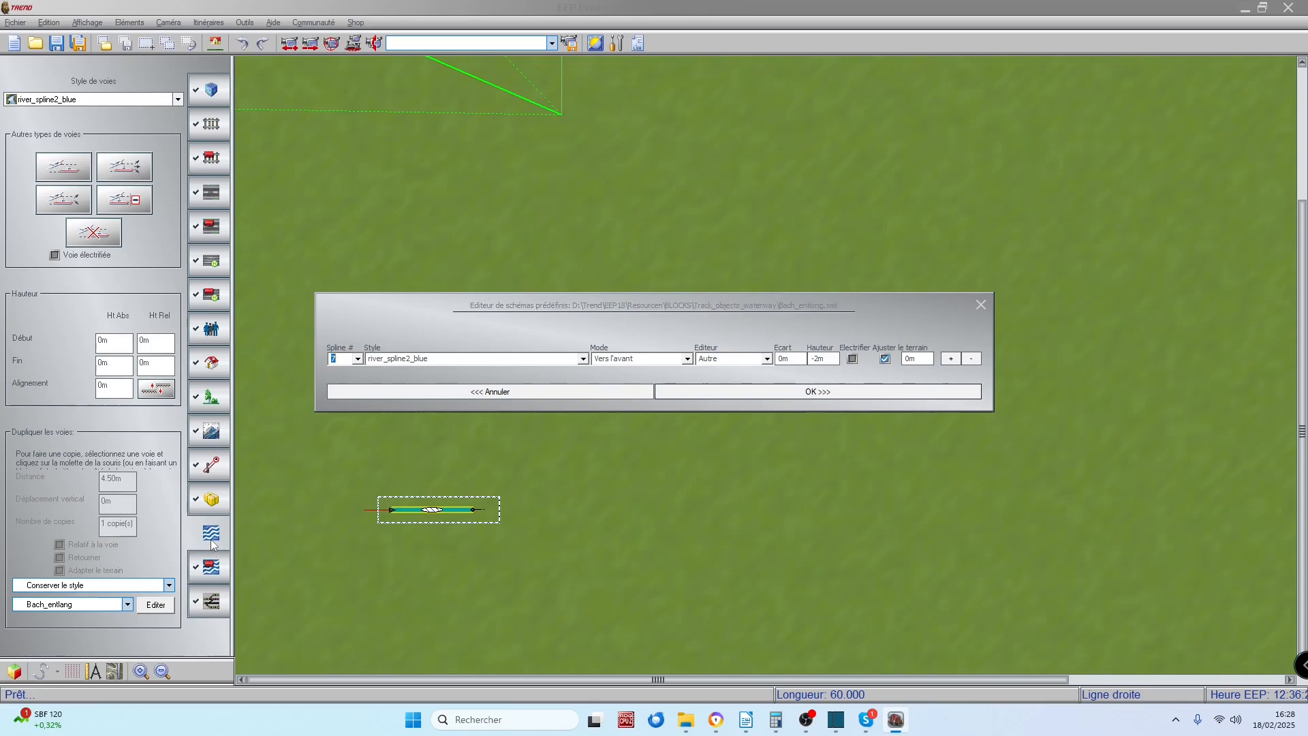
pyautogui.click(357, 359)
pyautogui.click(357, 359)
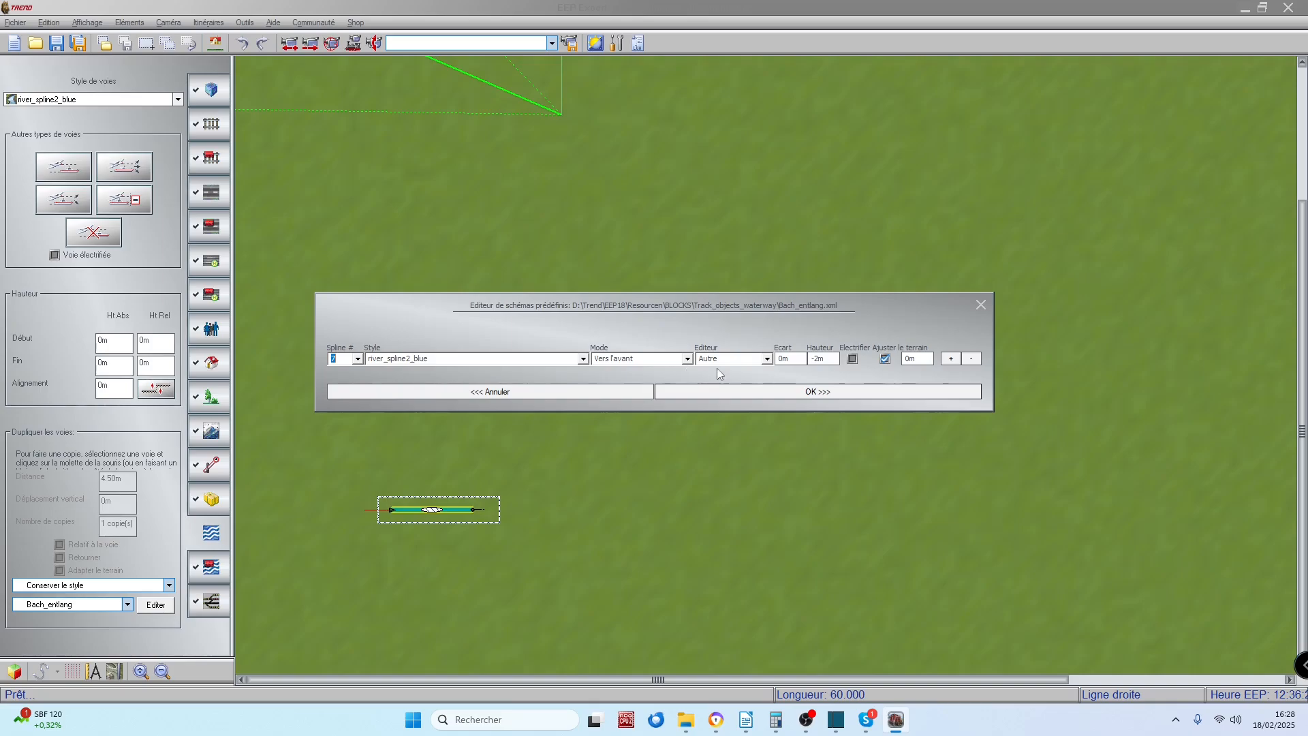
pyautogui.click(700, 360)
pyautogui.click(768, 360)
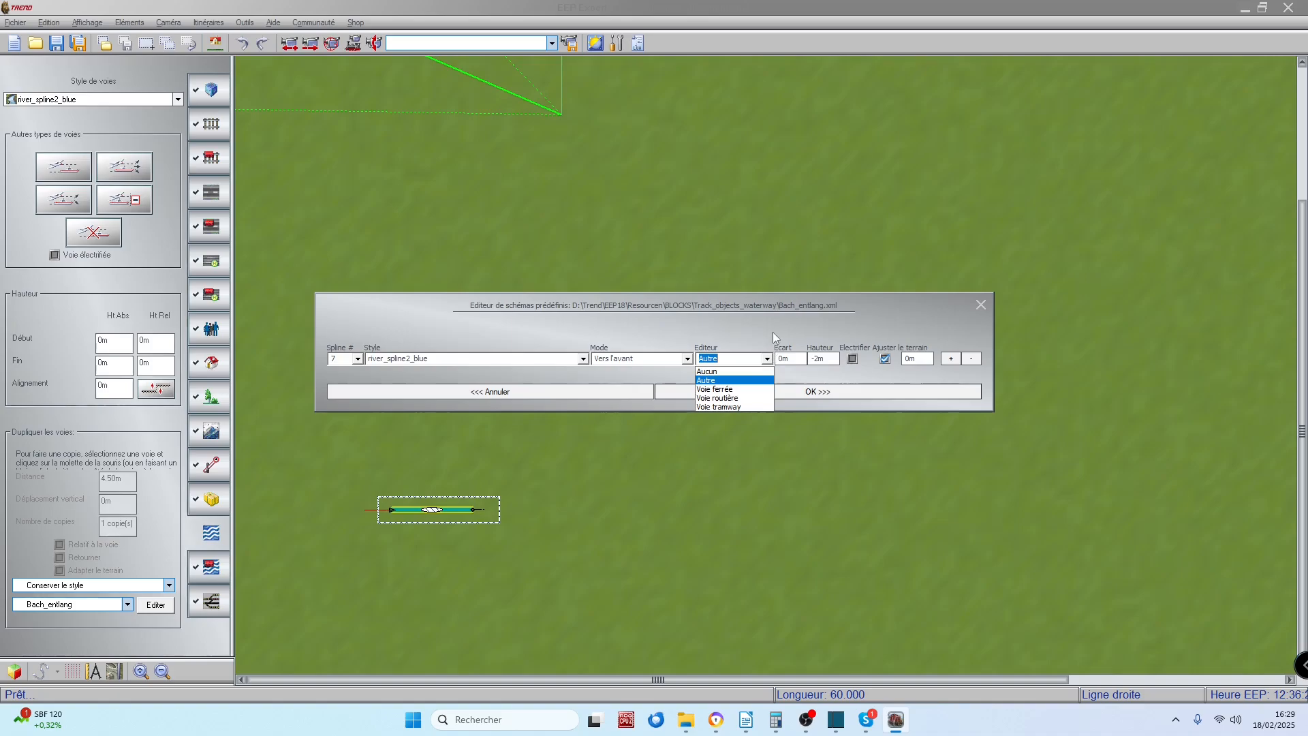
pyautogui.click(767, 361)
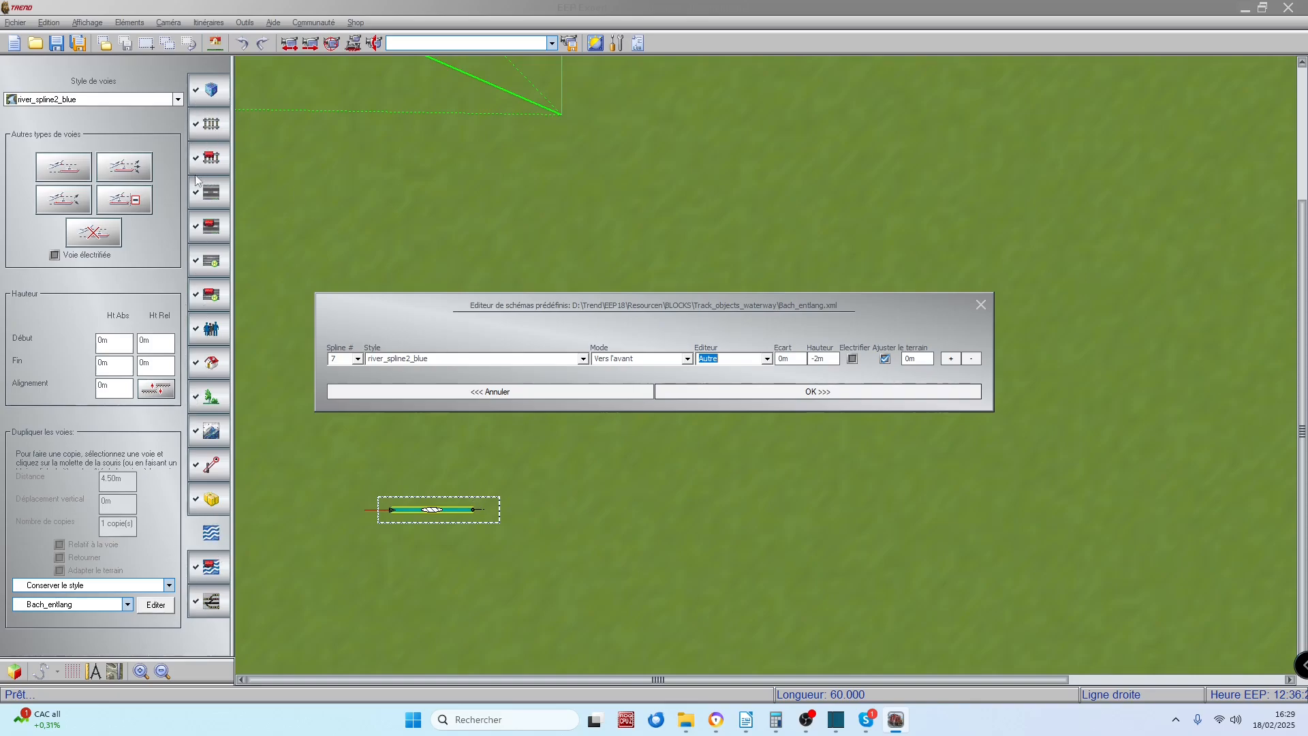
pyautogui.click(810, 393)
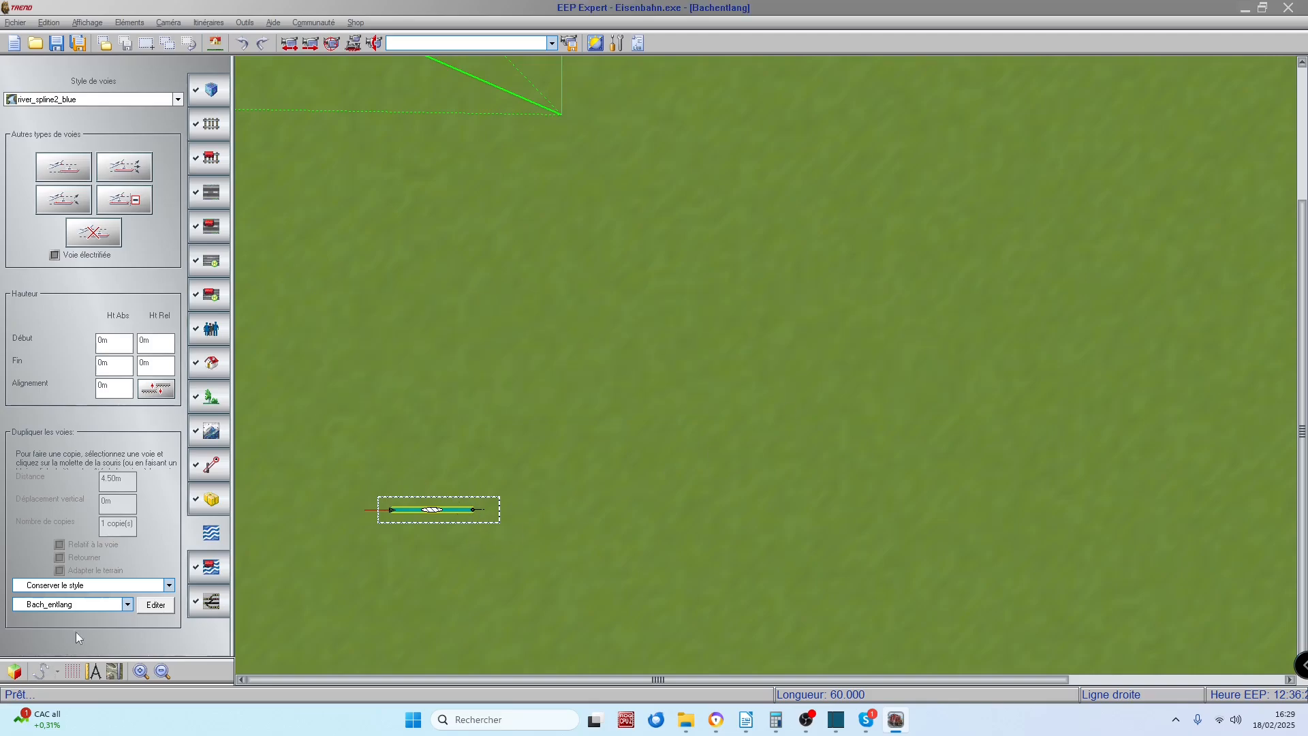
# Apply the Bach_entlang pattern three times in a straight line from the selected waterway.
pyautogui.middleClick(573, 505)
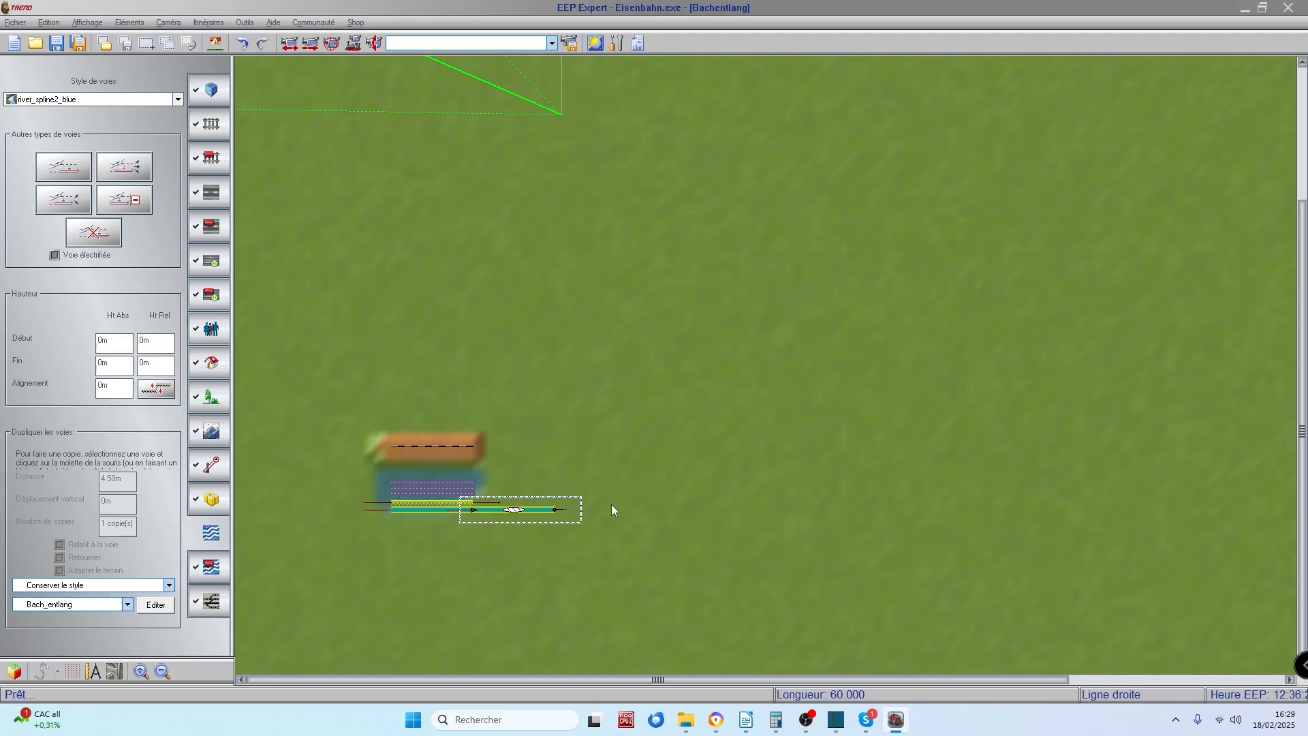
pyautogui.middleClick(655, 510)
pyautogui.middleClick(718, 511)
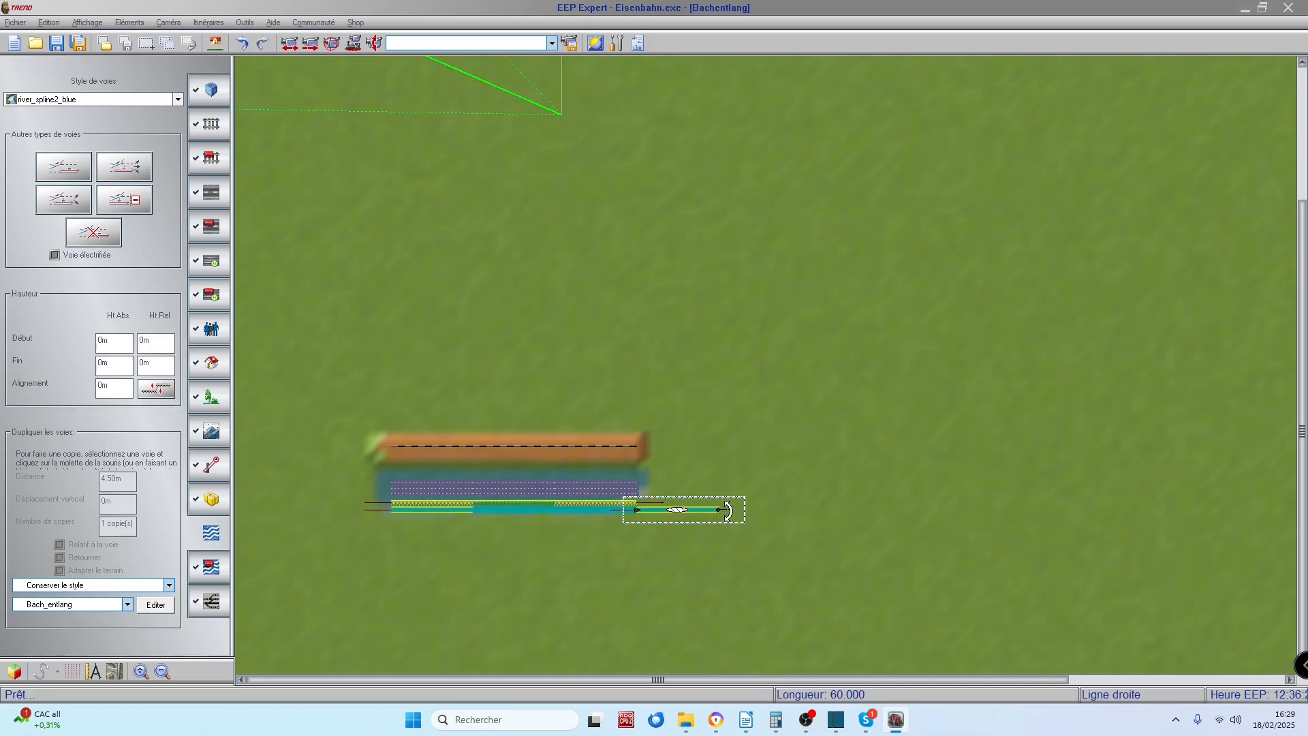
# Bend the waterway's end segment downward into an arc of about -12.9° and repeat the pattern along the curve.
pyautogui.moveTo(732, 508); pyautogui.dragTo(732, 515)
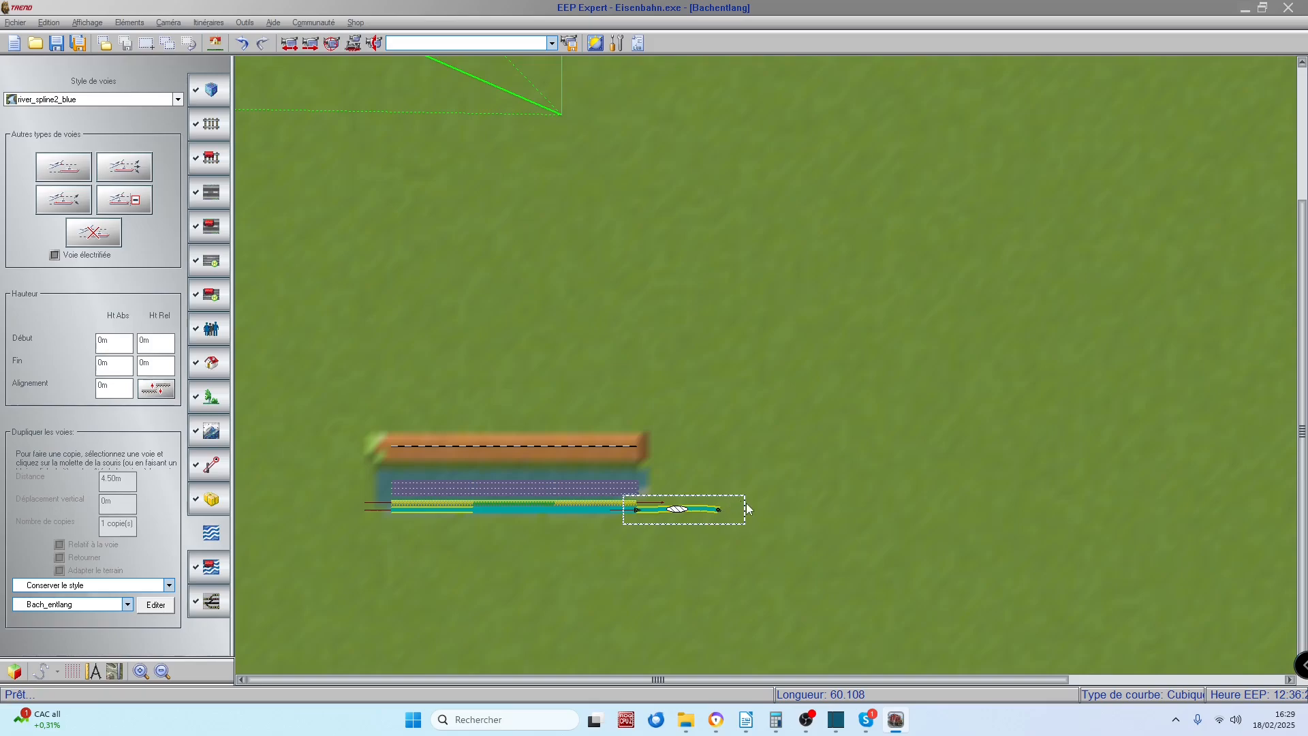
pyautogui.click(746, 502)
pyautogui.scroll(3, 724, 513)
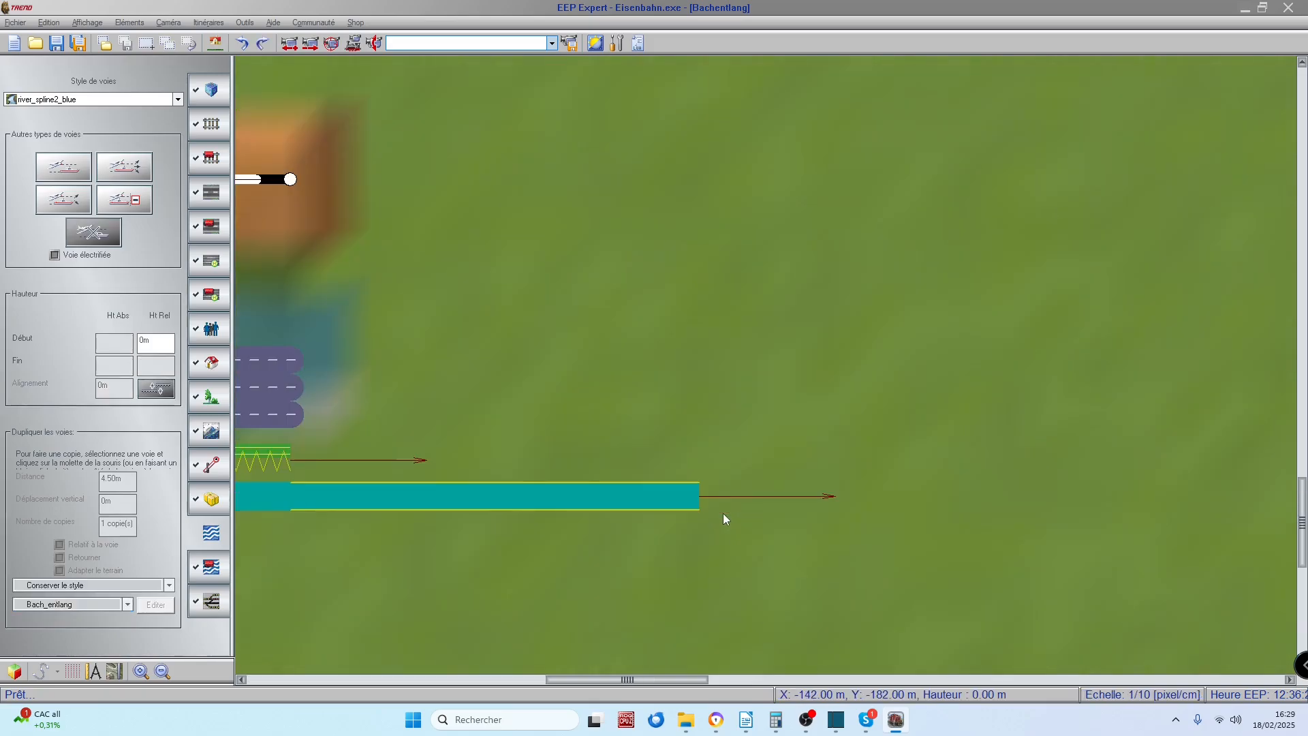
pyautogui.click(669, 501)
pyautogui.moveTo(701, 497); pyautogui.dragTo(705, 542)
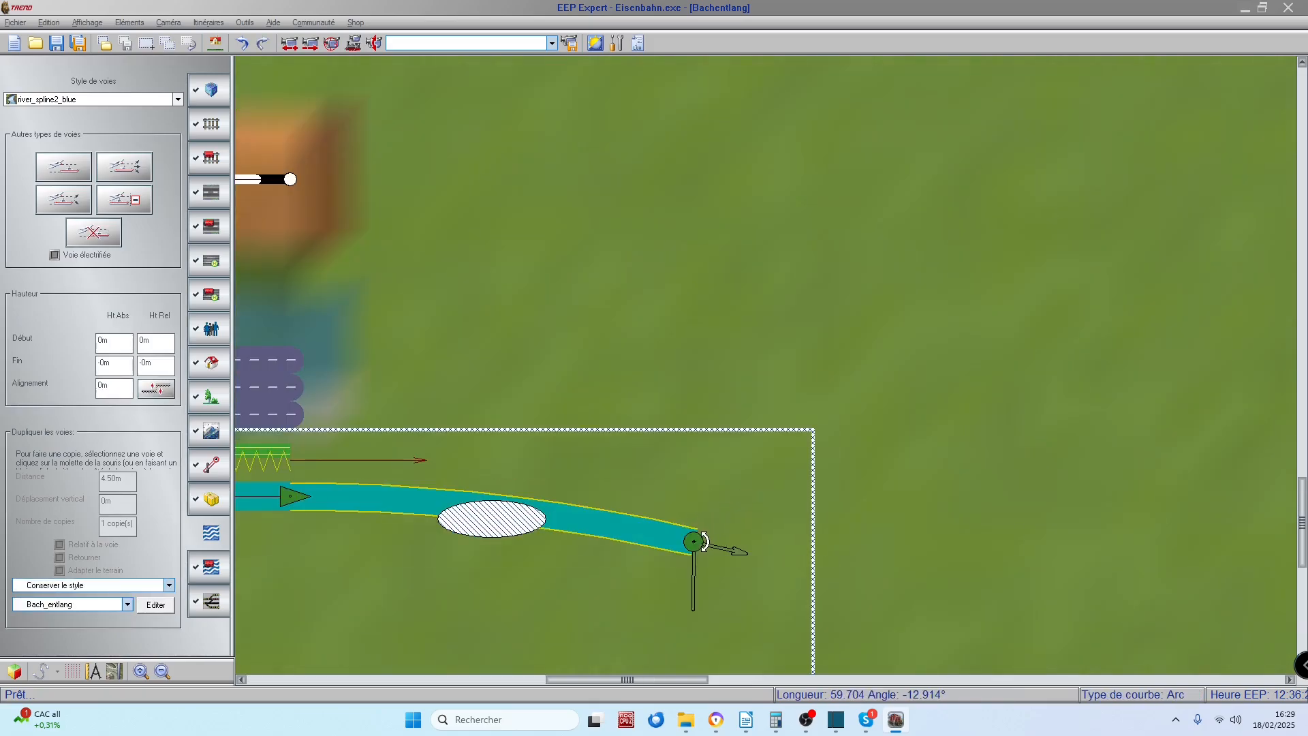
pyautogui.scroll(-3, 806, 473)
pyautogui.moveTo(811, 456); pyautogui.dragTo(1091, 540, button='right')
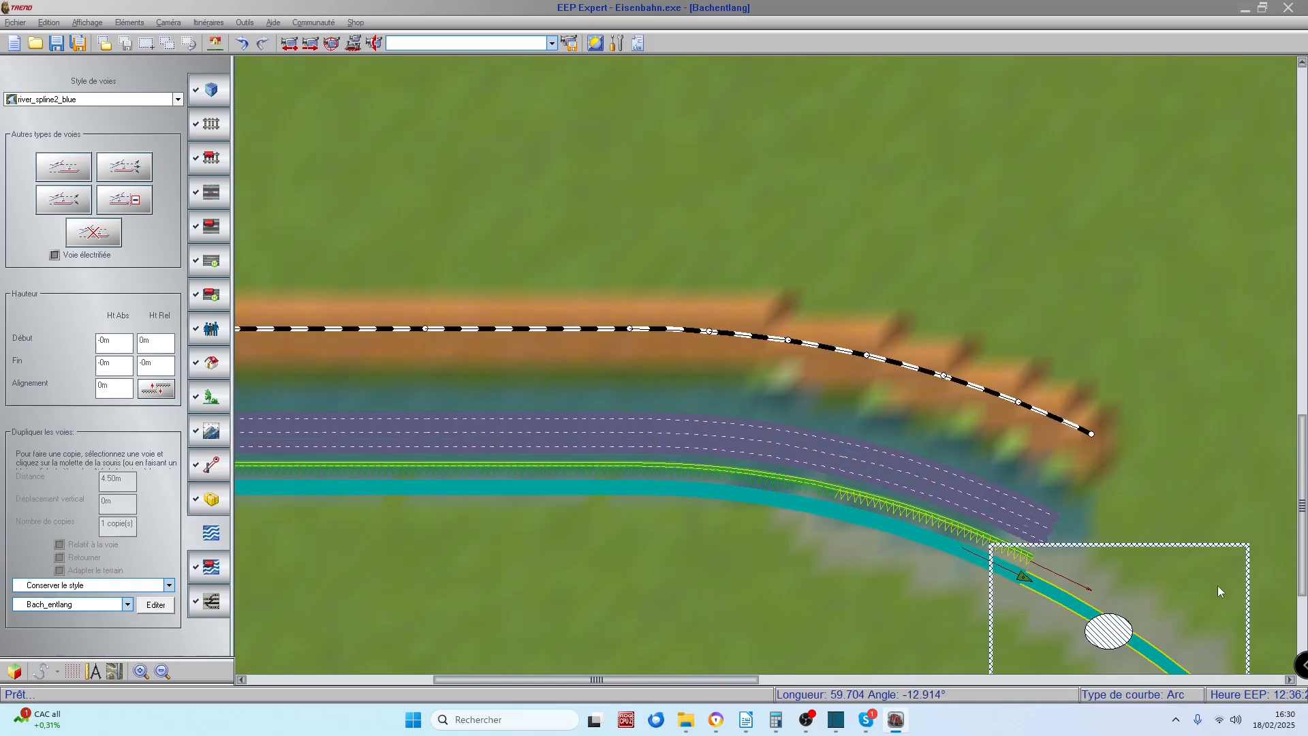
# Repeat the pattern with about 28.9° arcs turning toward the terrain's upper edge, and extend it nearly straight at about 1.9°.
pyautogui.scroll(3, 988, 538)
pyautogui.scroll(-10, 988, 538)
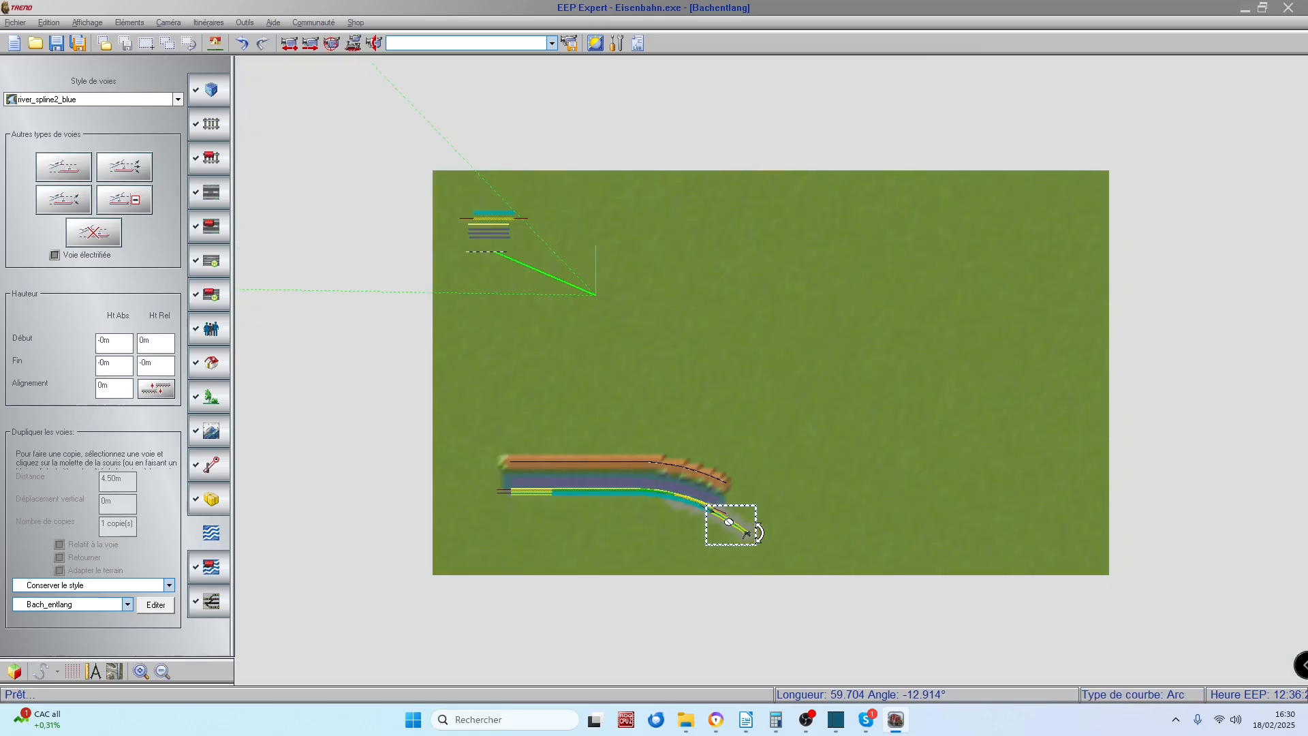
pyautogui.moveTo(758, 532); pyautogui.dragTo(761, 521)
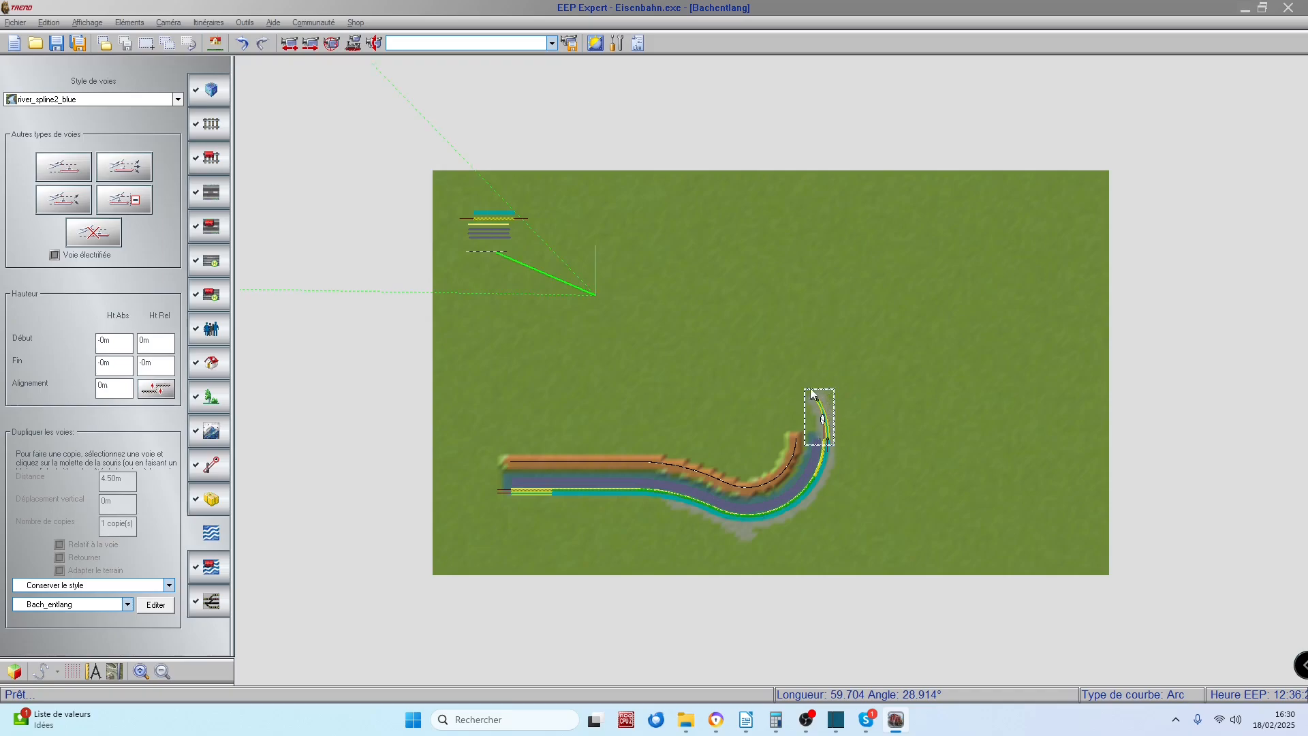
pyautogui.moveTo(817, 399); pyautogui.dragTo(838, 382)
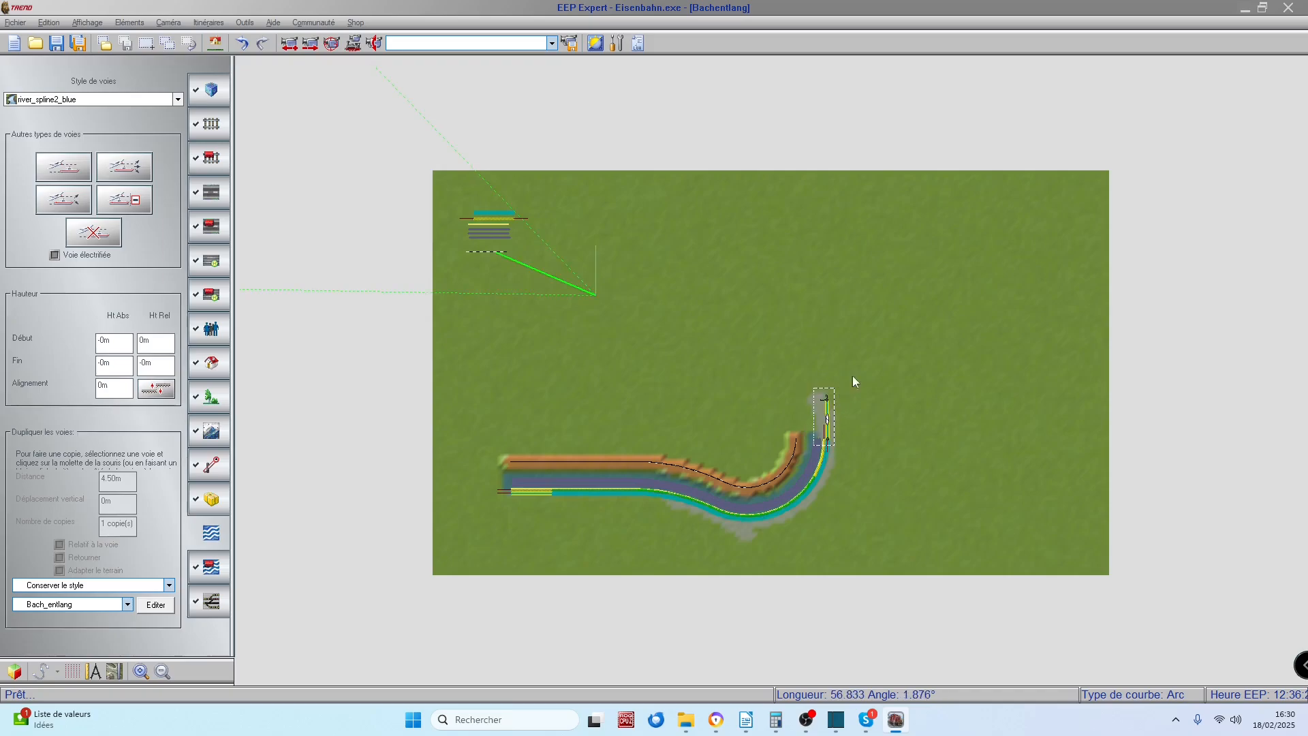
pyautogui.click(865, 356)
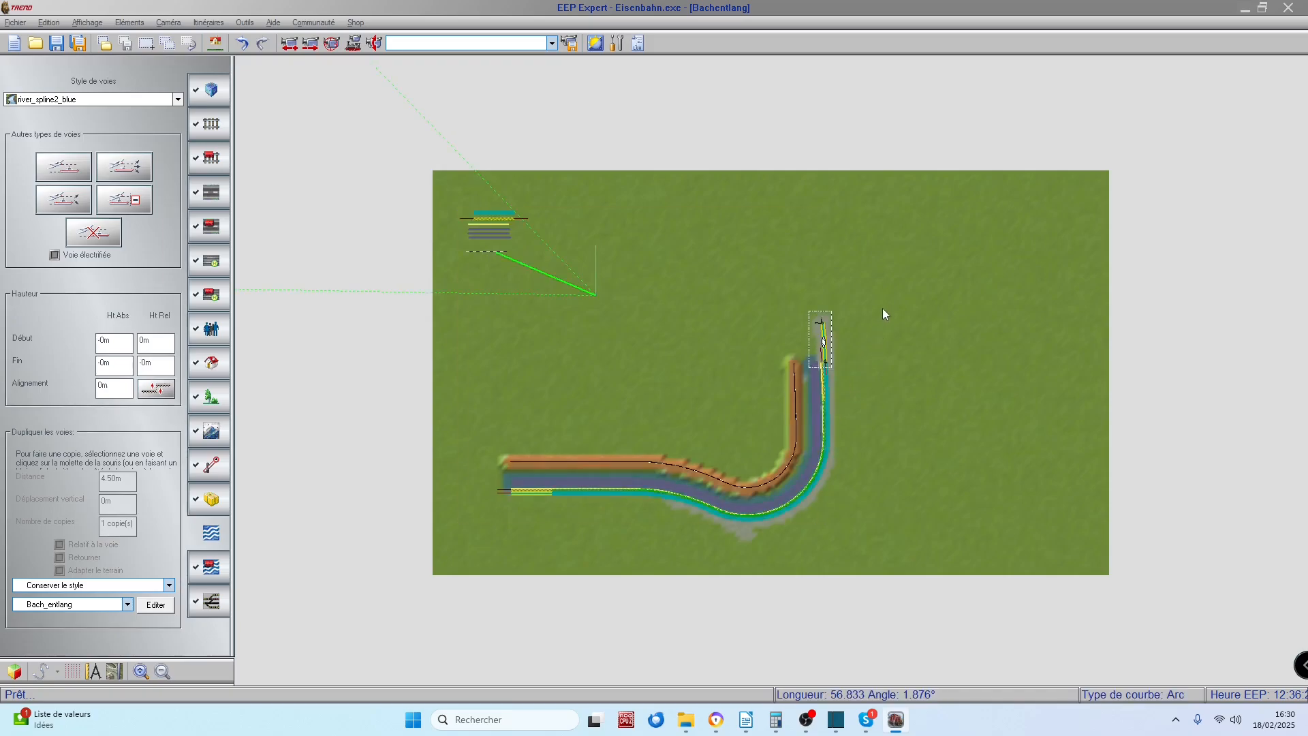
# Bend the waterway's end segment clockwise to about -57.3° and repeat the pattern around the upper turn.
pyautogui.click(823, 310)
pyautogui.scroll(5, 831, 312)
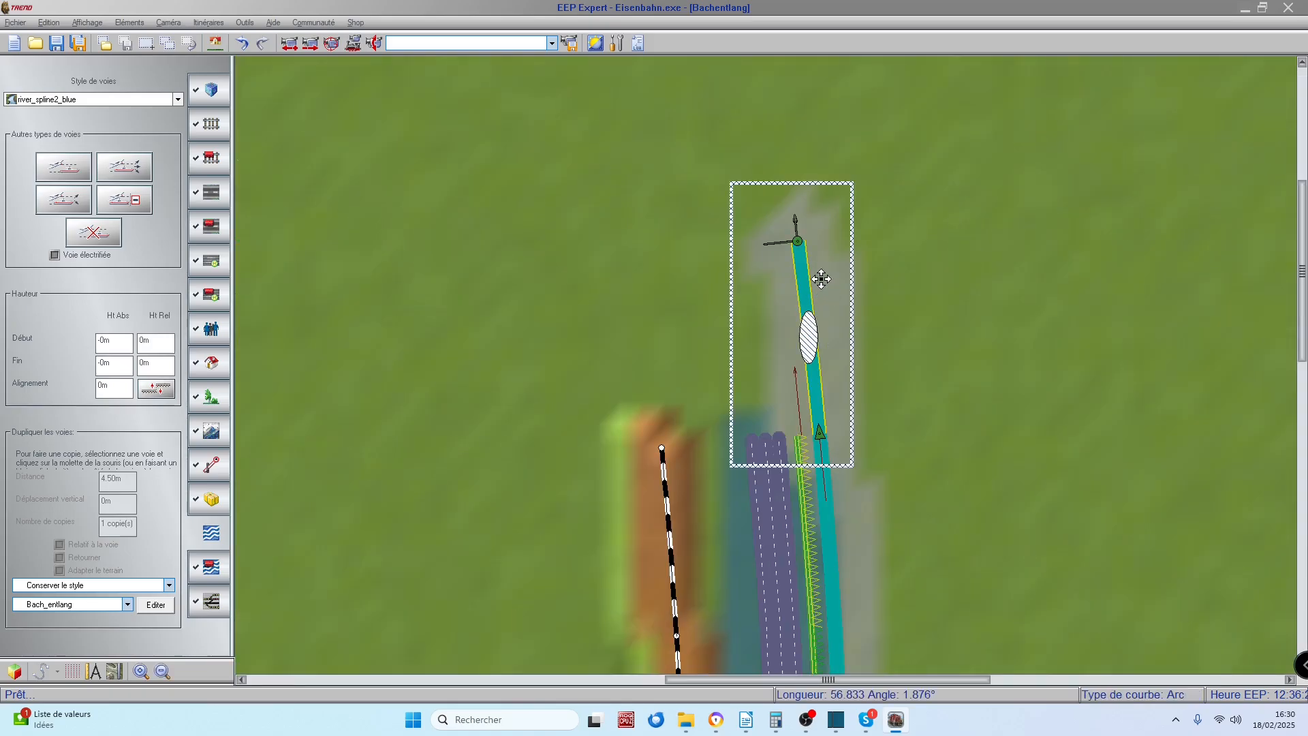
pyautogui.moveTo(807, 236); pyautogui.dragTo(905, 251)
pyautogui.click(1040, 354)
pyautogui.press('Insert')
pyautogui.middleClick(1081, 362)
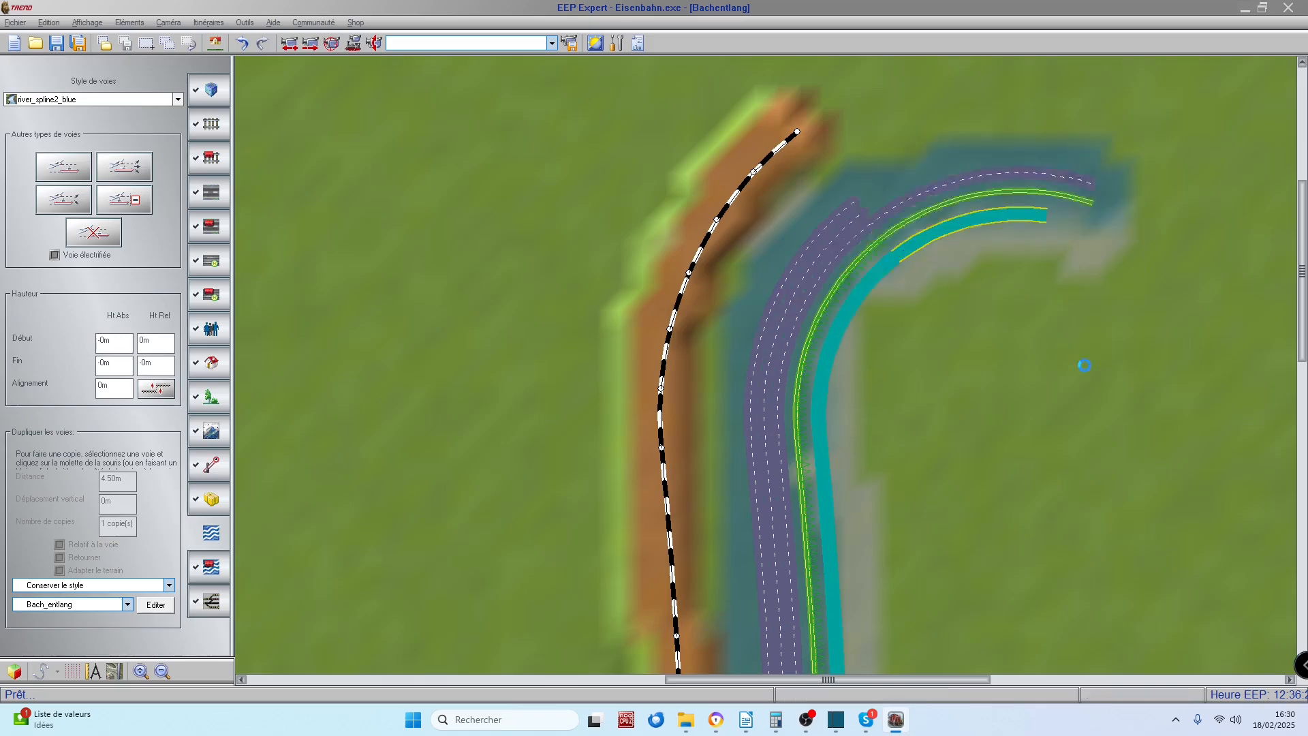
pyautogui.press('Insert')
pyautogui.middleClick(1098, 451)
# Straighten the waterway's end segment after the upper turn and extend the pattern diagonally down toward the terrain's lower edge.
pyautogui.scroll(-5, 1120, 512)
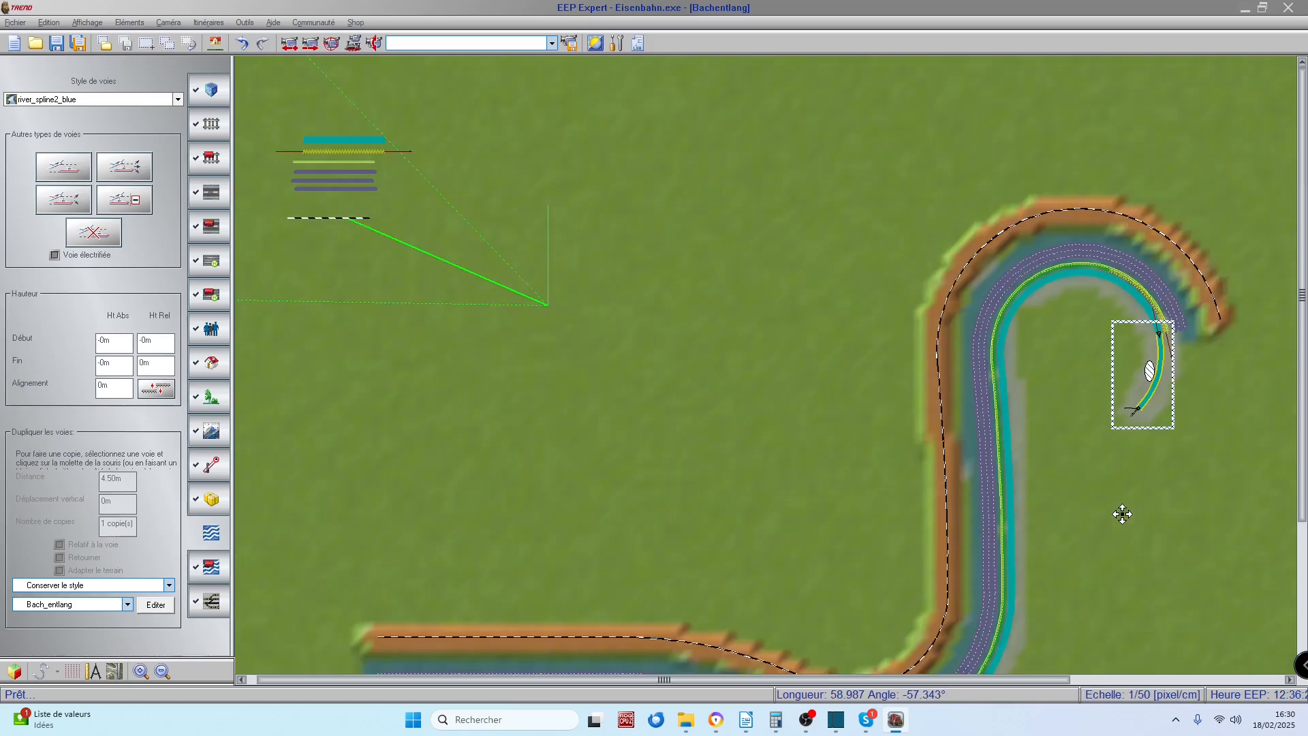
pyautogui.scroll(3, 1009, 407)
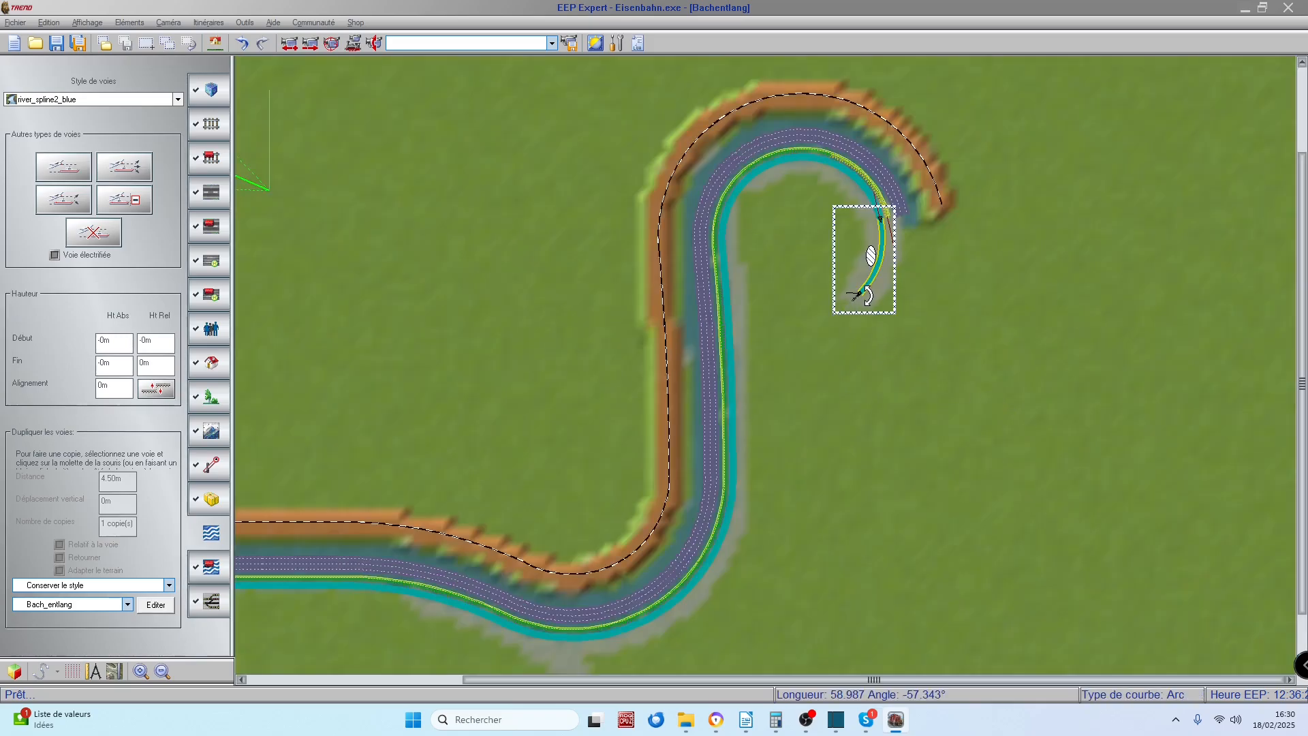
pyautogui.press('Delete')
pyautogui.press('Delete')
pyautogui.press('Delete')
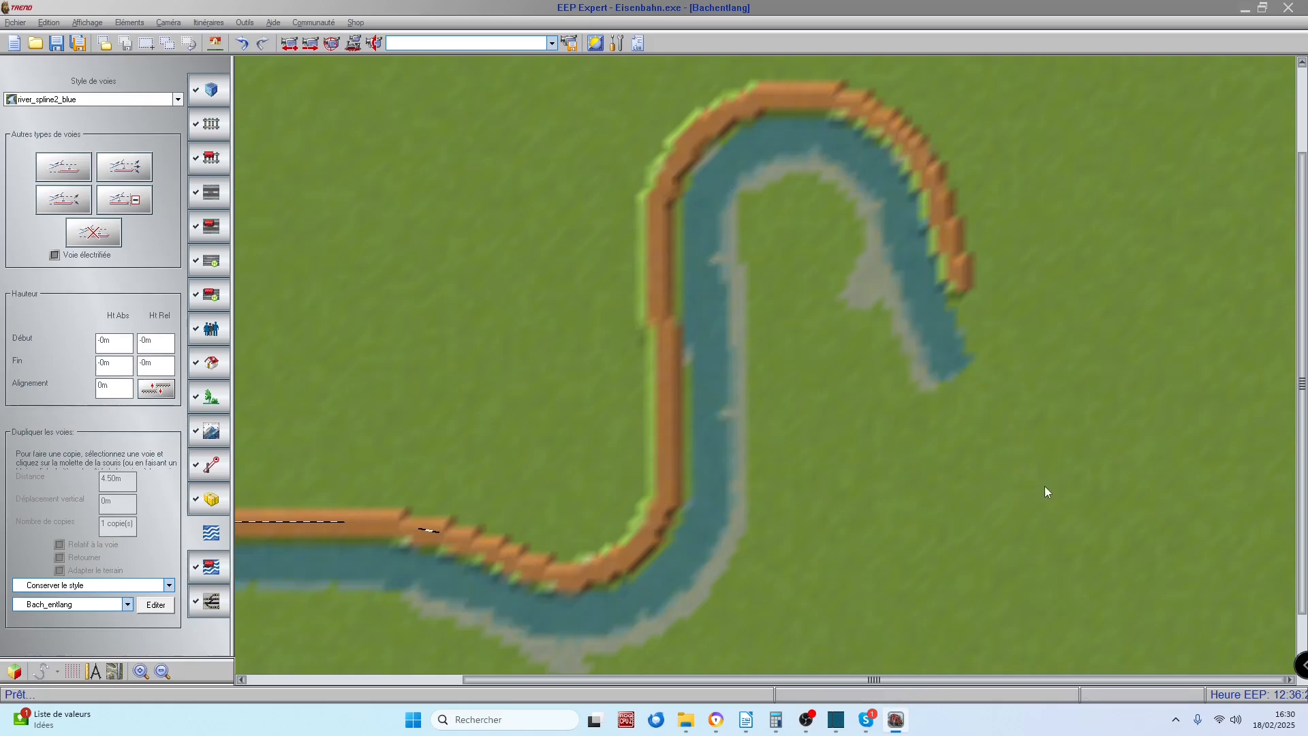
pyautogui.hotkey('ctrl', 'z')
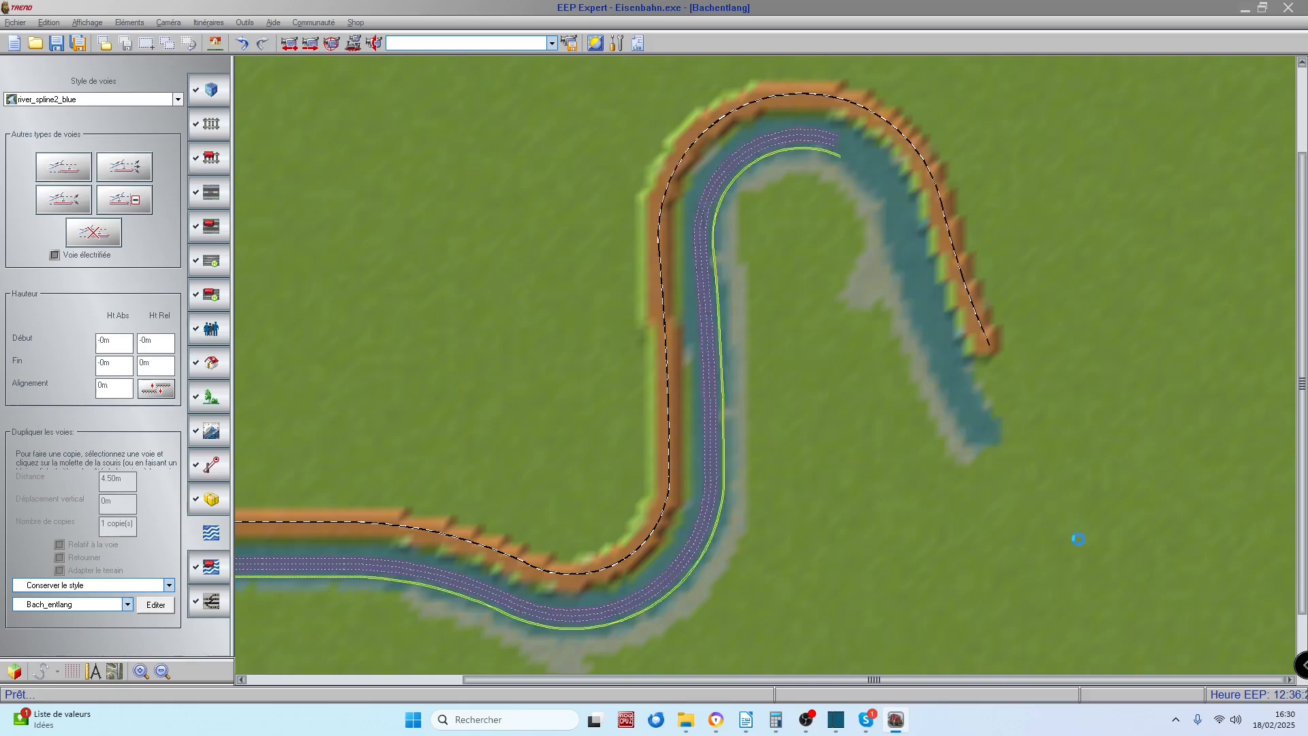
pyautogui.scroll(-3, 1078, 538)
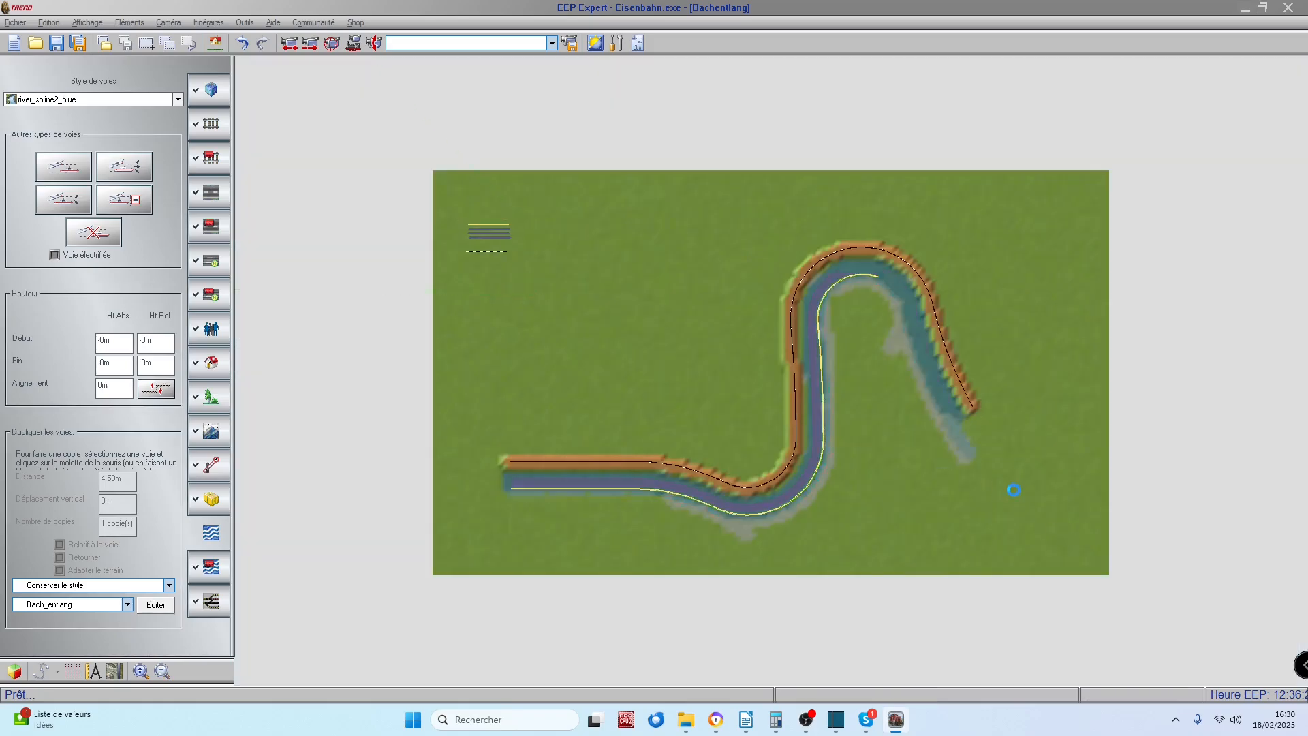
# Bend the waterway's end segment into an arc of about 35.4° near the terrain's lower-right corner and deselect it.
pyautogui.moveTo(1014, 490); pyautogui.dragTo(1104, 476)
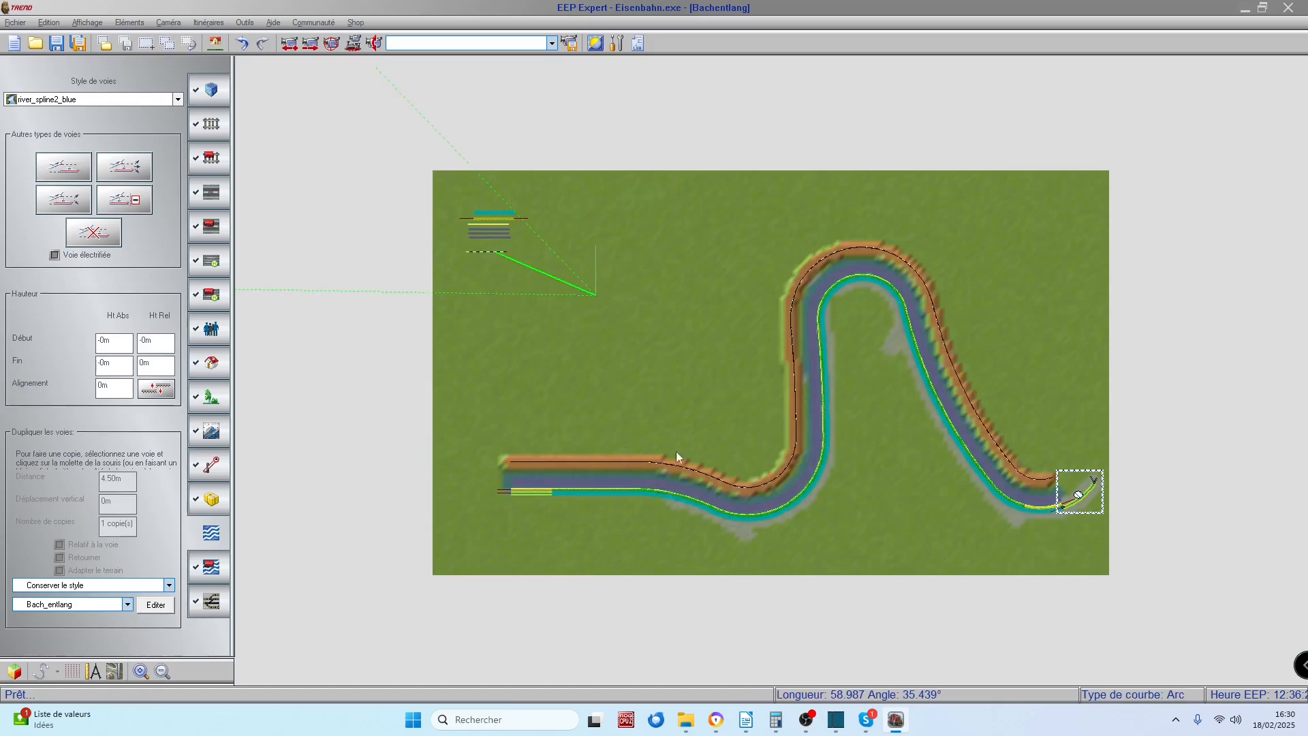
pyautogui.press('Escape')
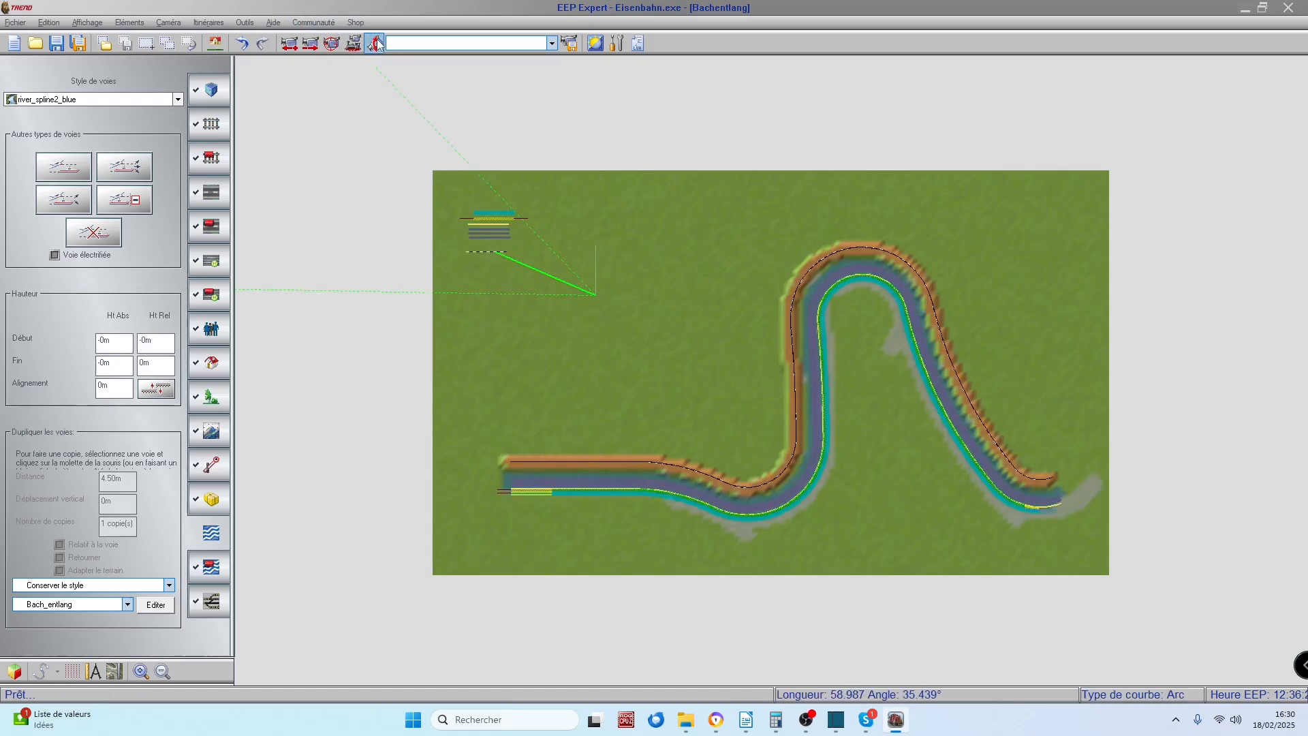
# Inspect the starting end of the laid route in 3D, examining the waterway, fence, path, road and railway.
pyautogui.click(528, 507)
pyautogui.moveTo(612, 408); pyautogui.dragTo(607, 288, button='middle')
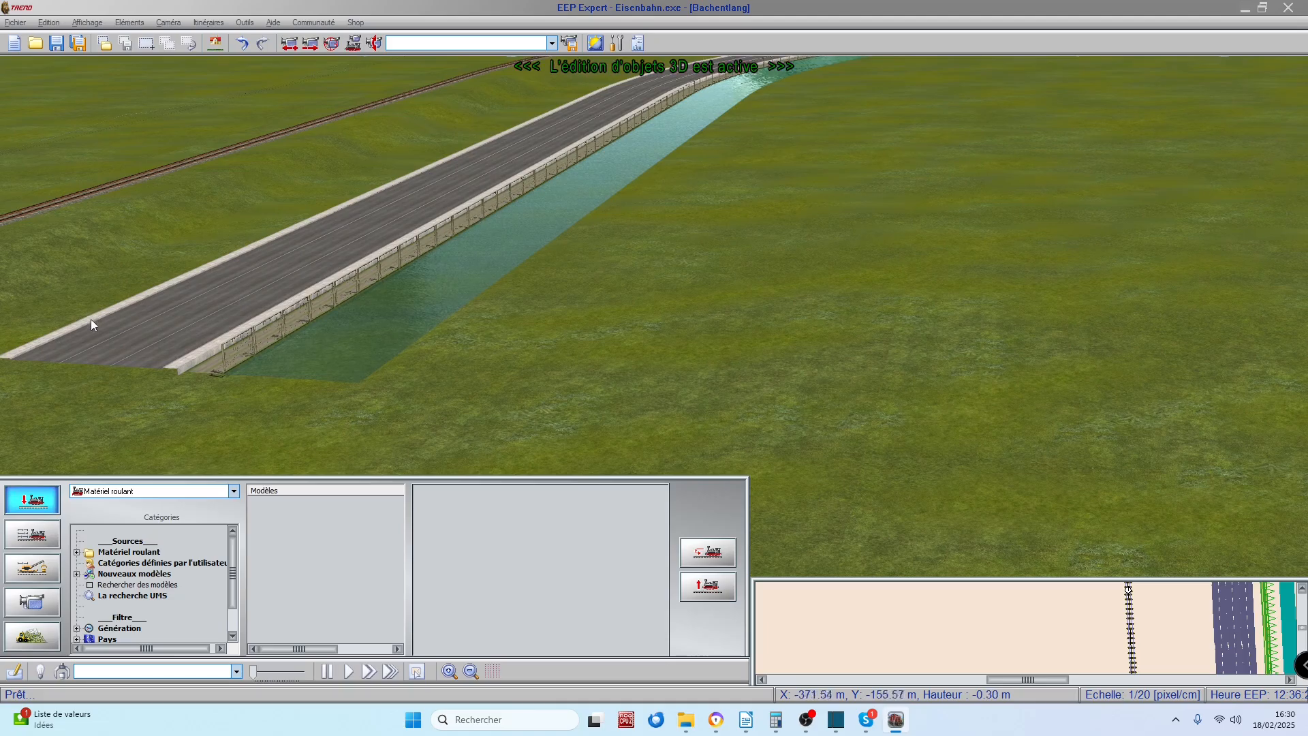
pyautogui.moveTo(23, 282); pyautogui.dragTo(423, 327, button='middle')
pyautogui.scroll(5, 609, 336)
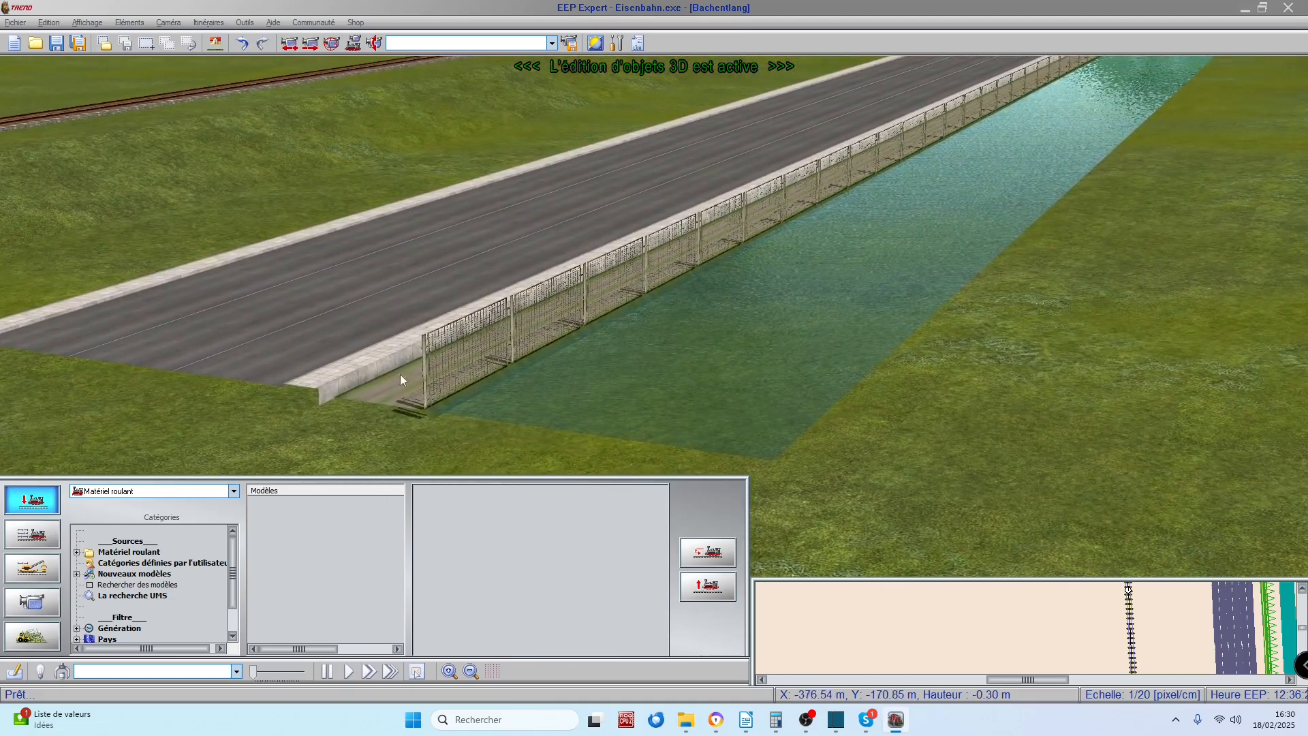
pyautogui.moveTo(428, 423)
pyautogui.mouseDown(button='middle')
pyautogui.moveTo(336, 423)
pyautogui.moveTo(370, 400)
pyautogui.mouseUp(button='middle')
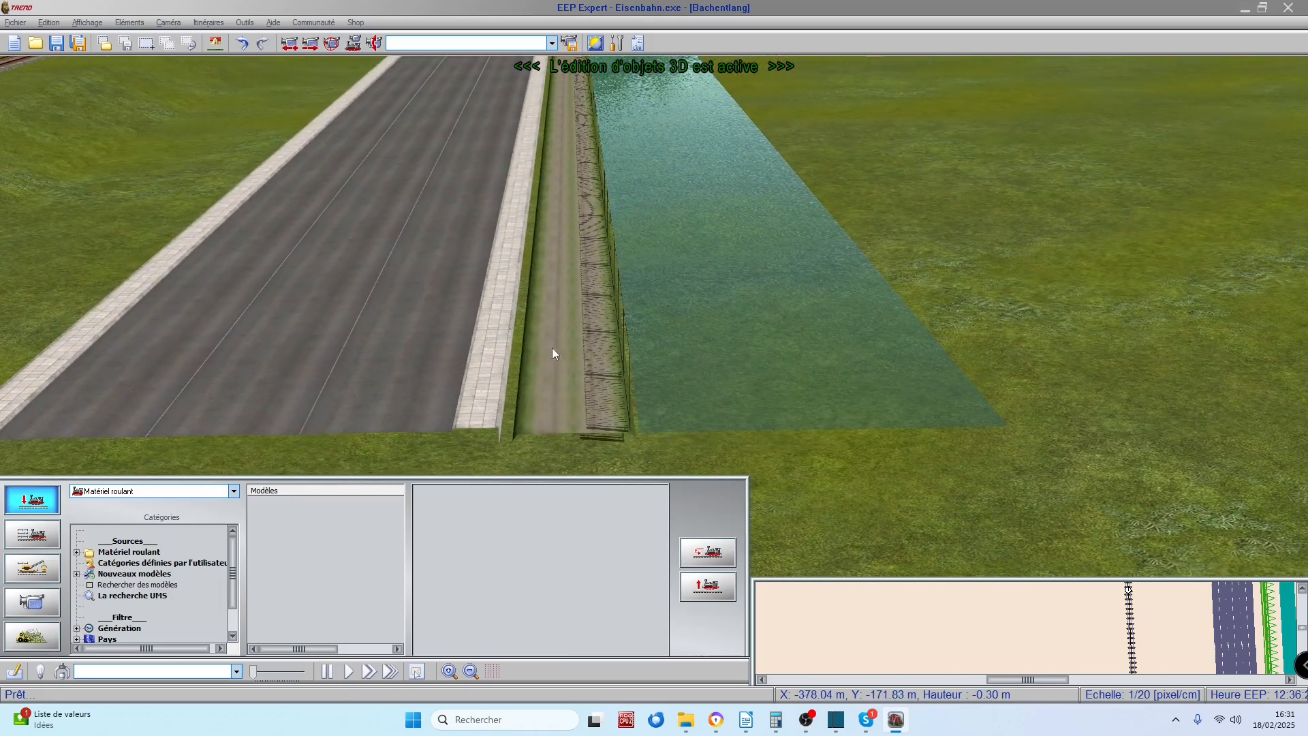
pyautogui.moveTo(572, 352); pyautogui.dragTo(442, 308, button='middle')
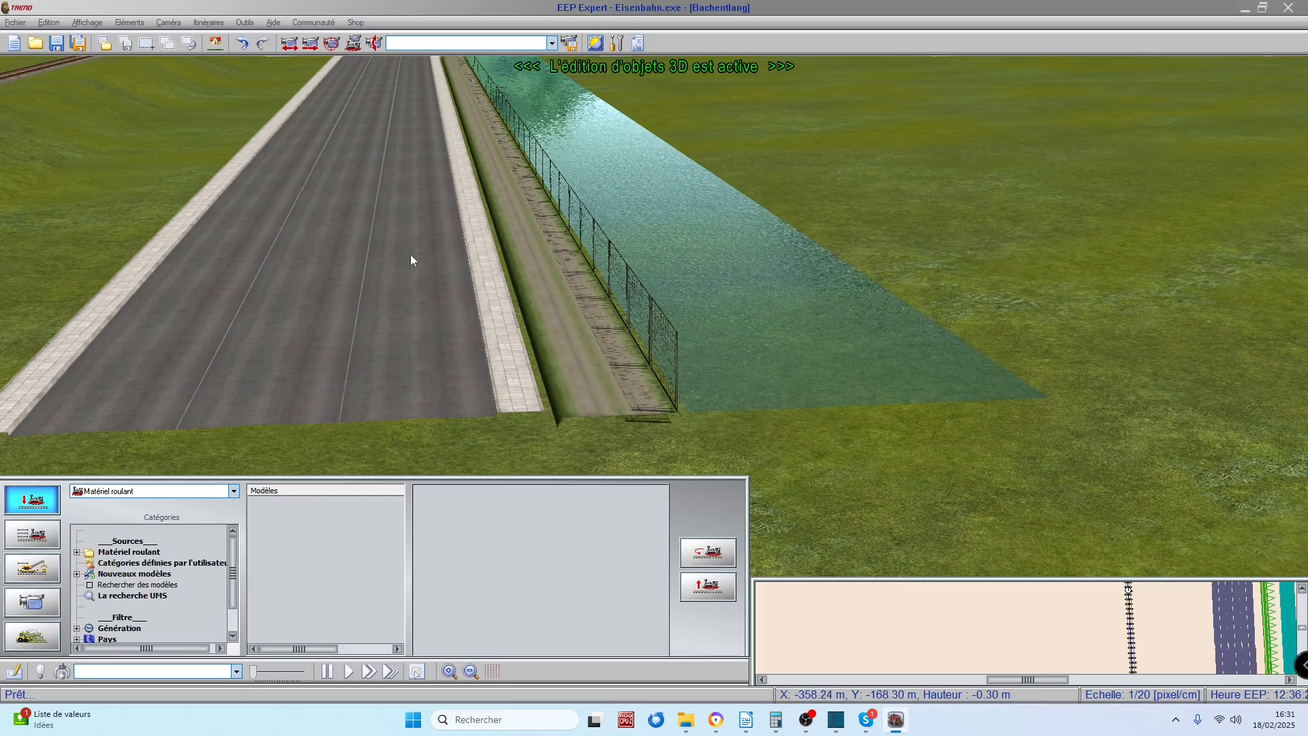
pyautogui.press('Left')
pyautogui.moveTo(559, 297); pyautogui.dragTo(415, 242, button='middle')
pyautogui.press('Left')
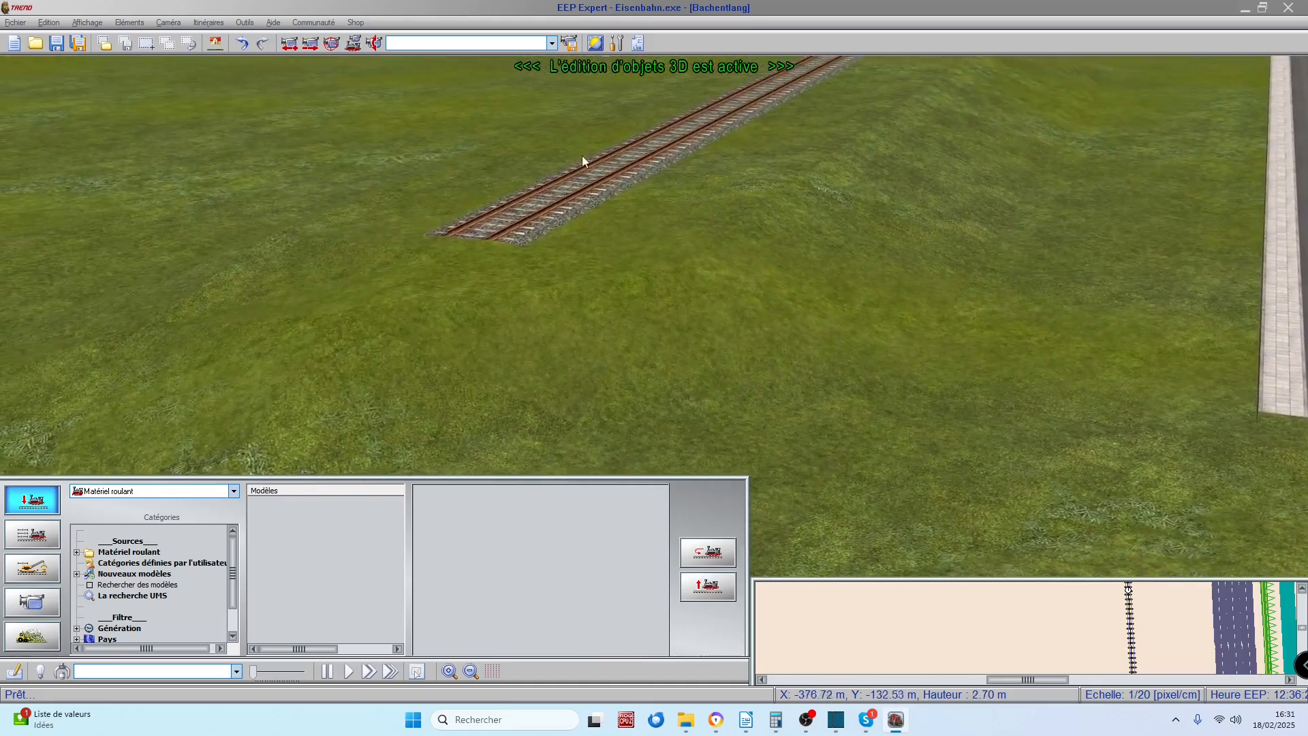
pyautogui.press('Up')
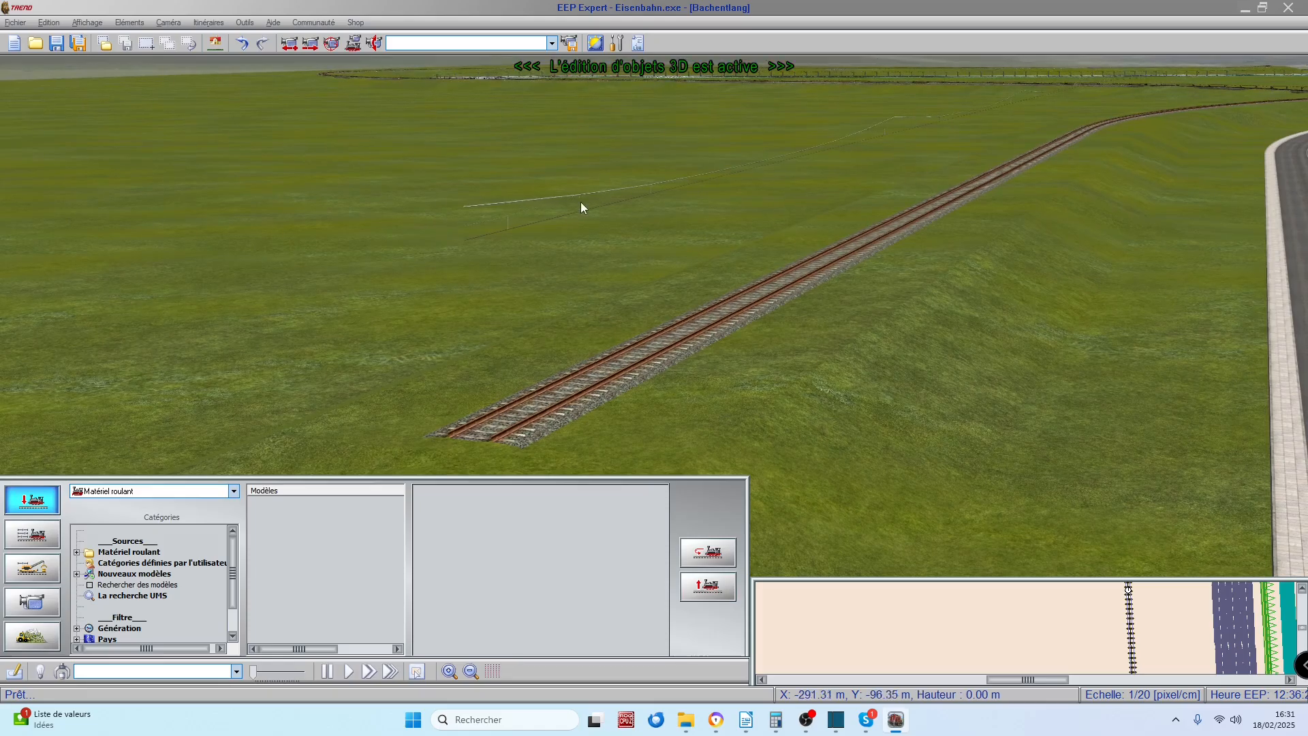
pyautogui.press('Right')
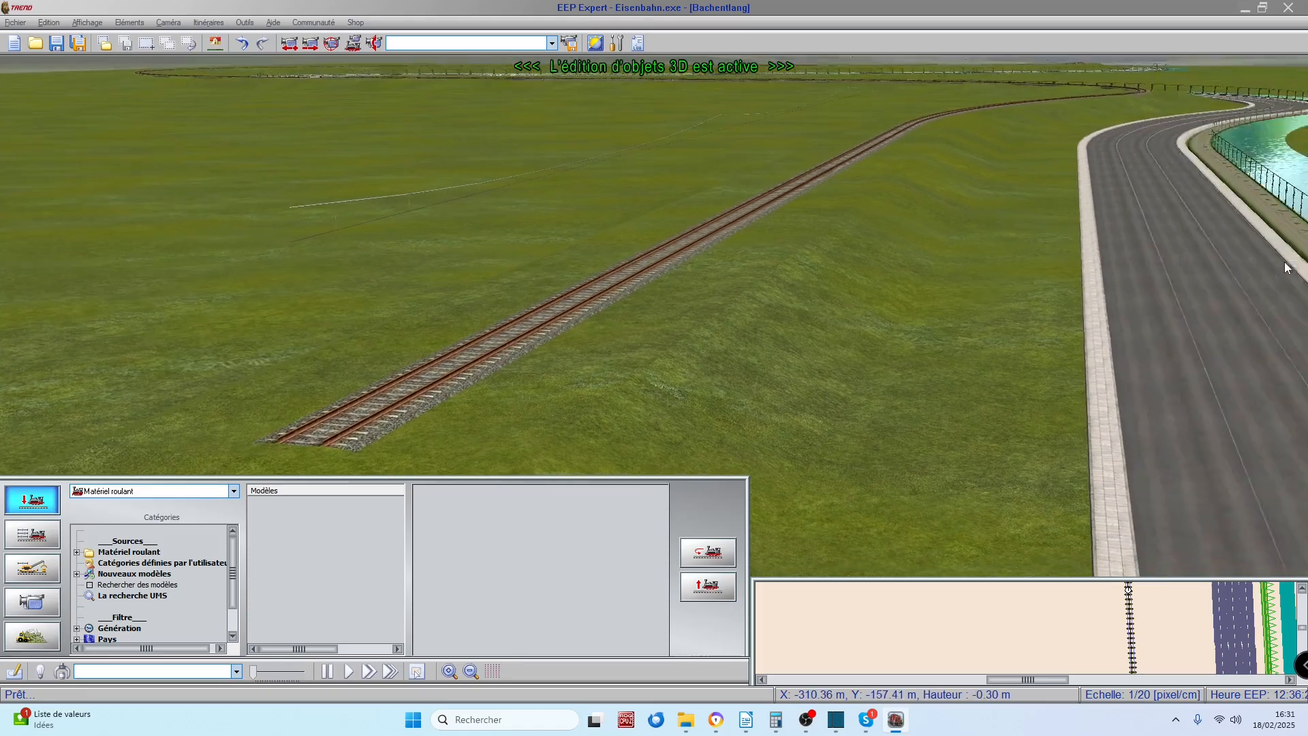
# Examine in 3D how the waterway, fence, road and railway follow the bends, and return to the plan view.
pyautogui.moveTo(729, 258); pyautogui.dragTo(940, 268, button='middle')
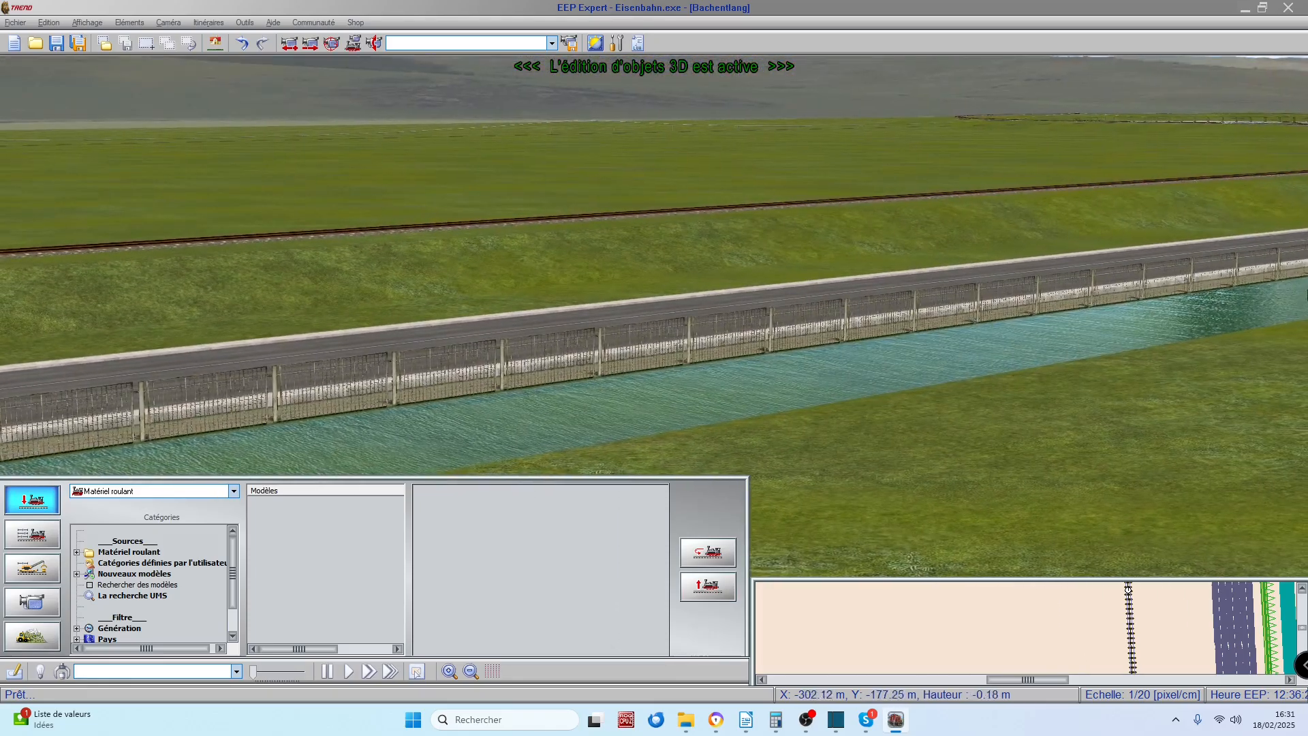
pyautogui.click(1277, 273)
pyautogui.moveTo(1176, 243); pyautogui.dragTo(1159, 198, button='middle')
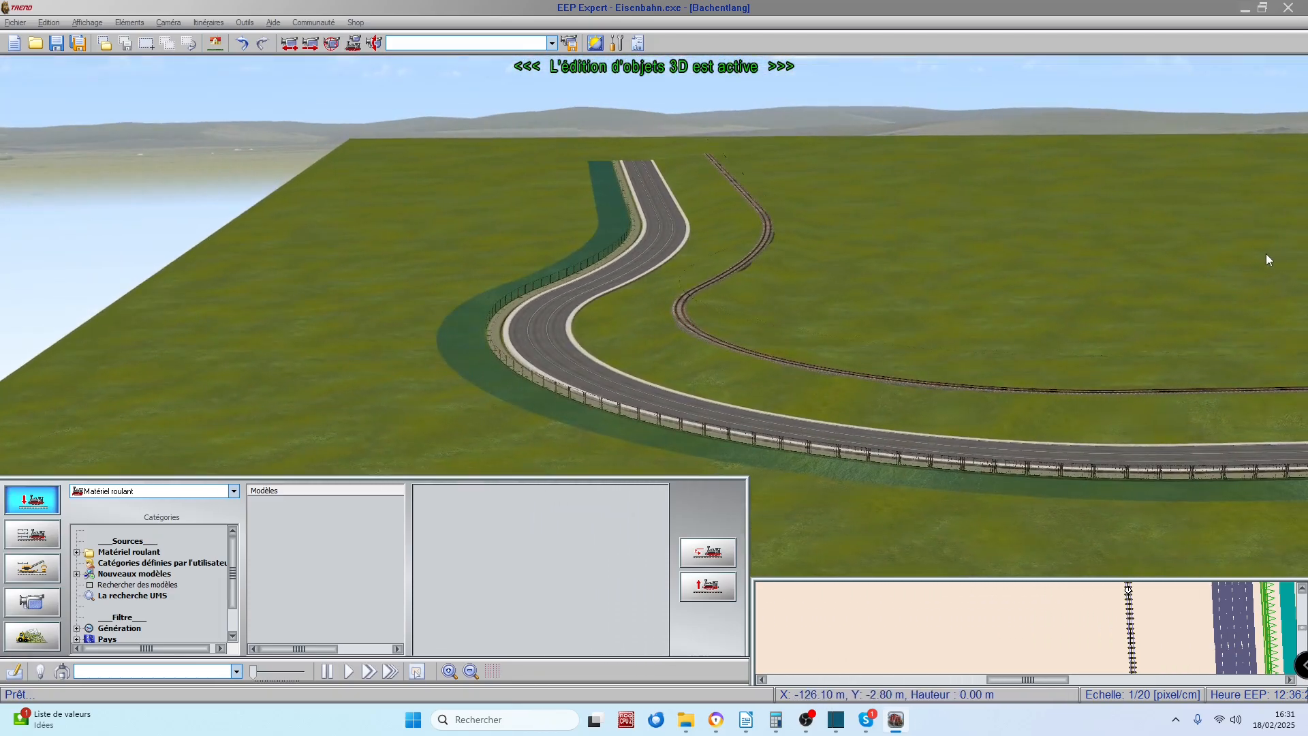
pyautogui.moveTo(1266, 259); pyautogui.dragTo(817, 350, button='middle')
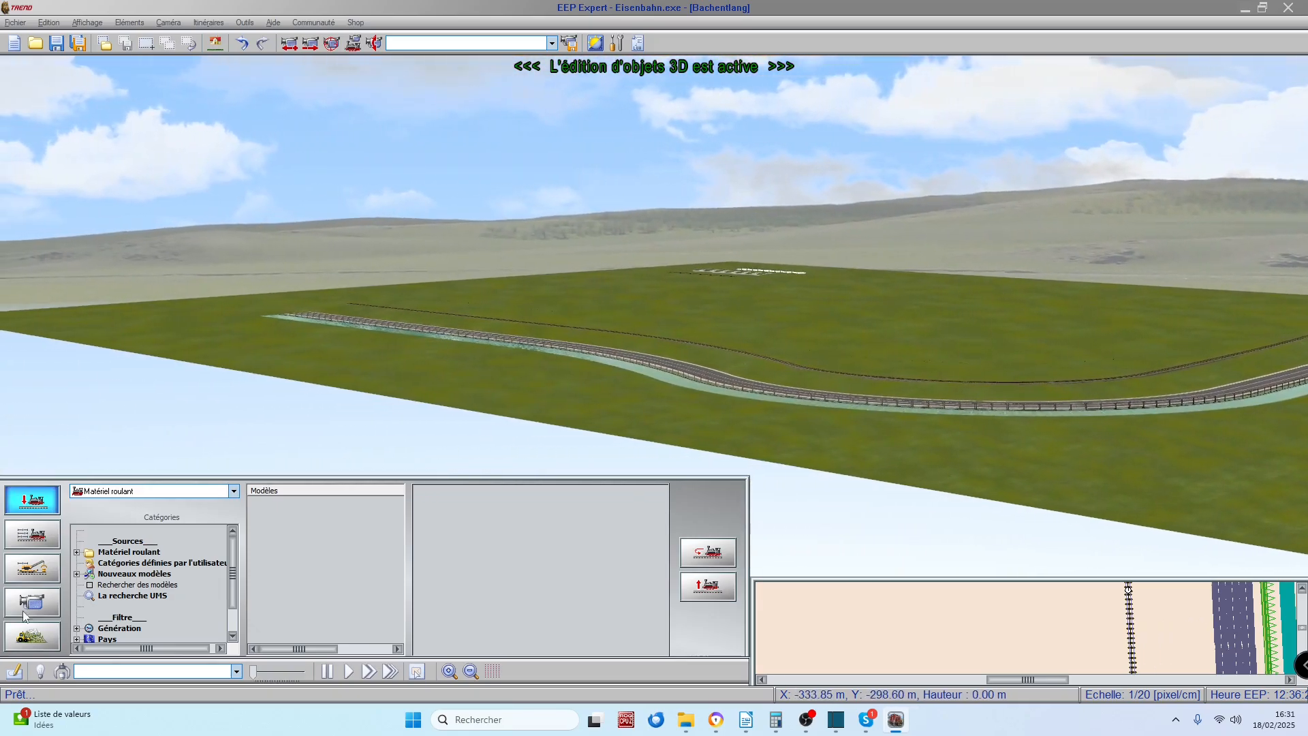
pyautogui.click(25, 669)
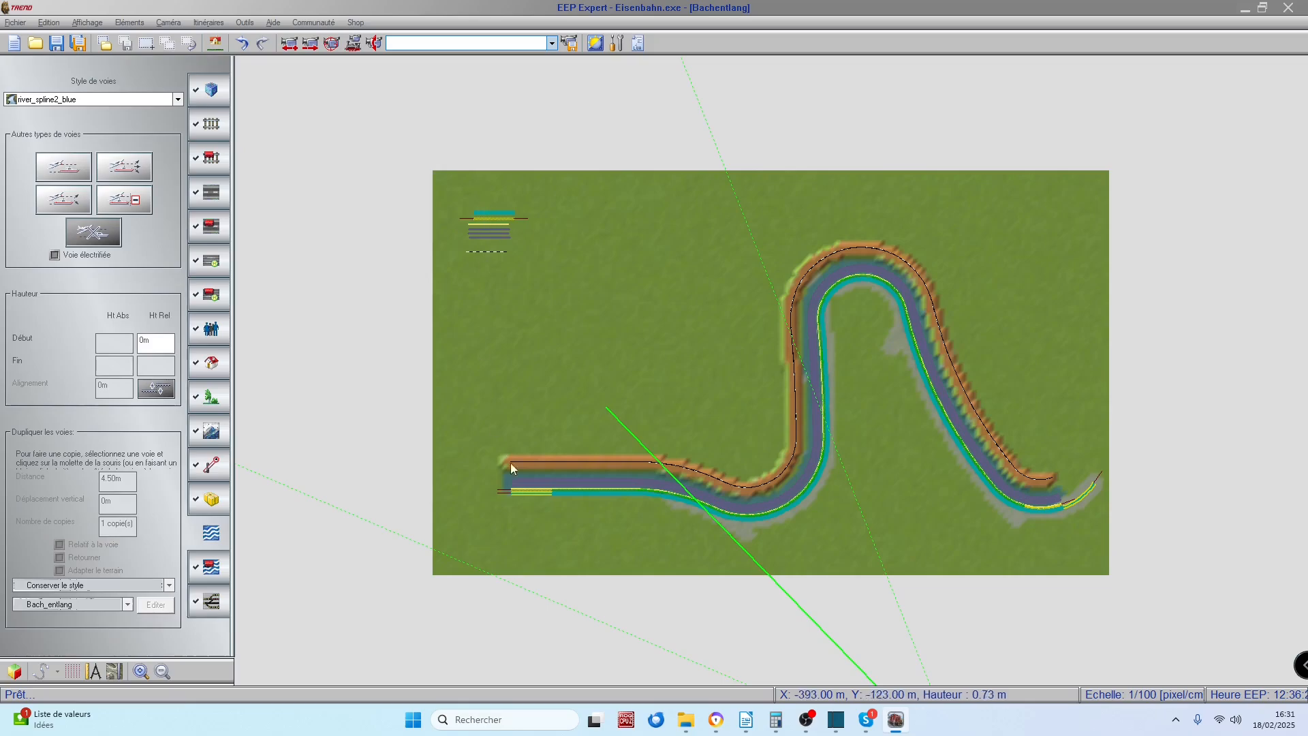
# Place a new 60 m straight waterway segment above the start of the winding route and apply the Bach_entlang pattern to it.
pyautogui.click(56, 163)
pyautogui.click(455, 362)
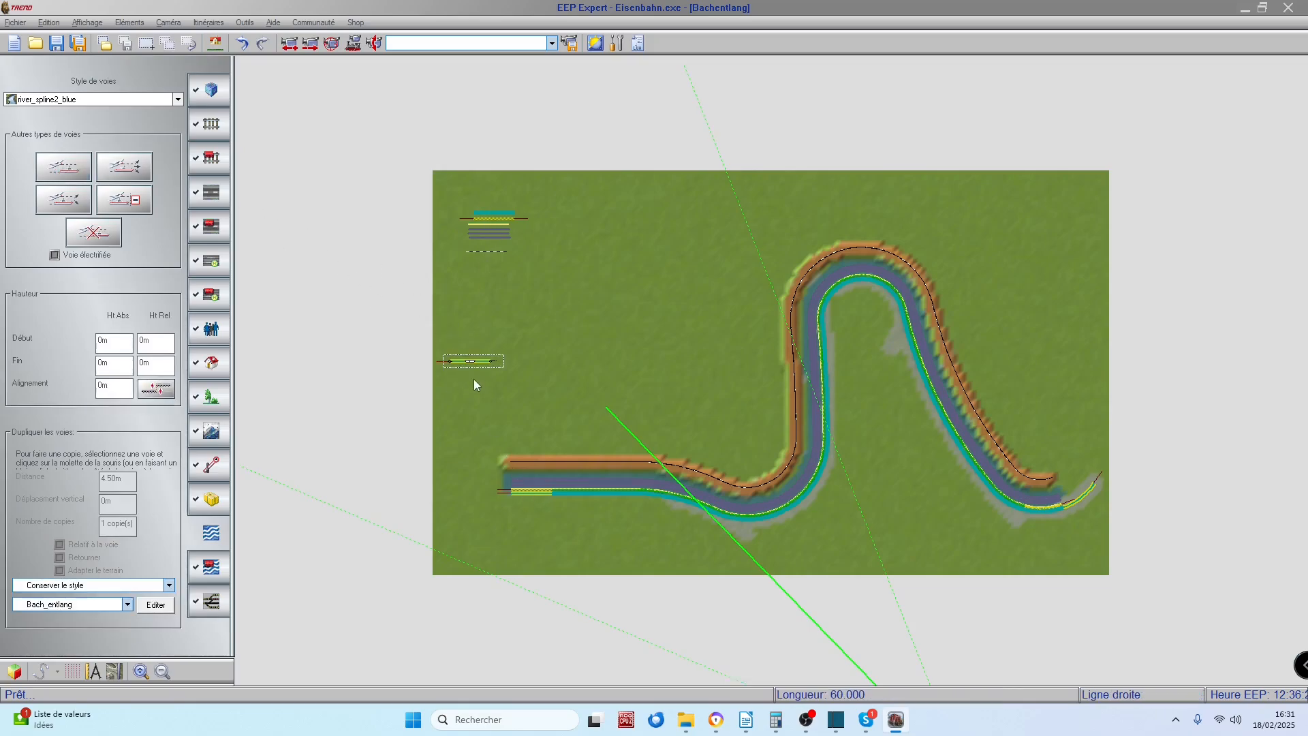
pyautogui.middleClick(533, 359)
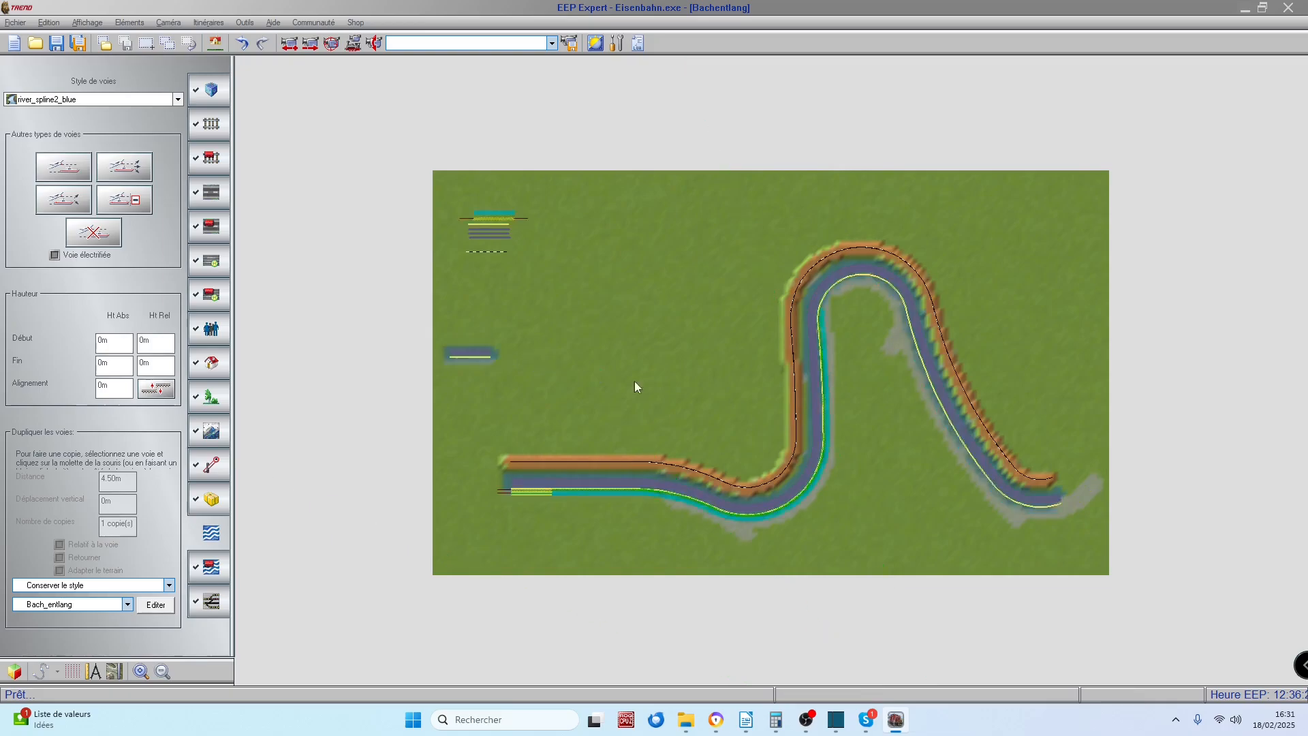
# Add spline 8 to the Bach_entlang pattern and set its editor to Voie ferrée.
pyautogui.click(154, 606)
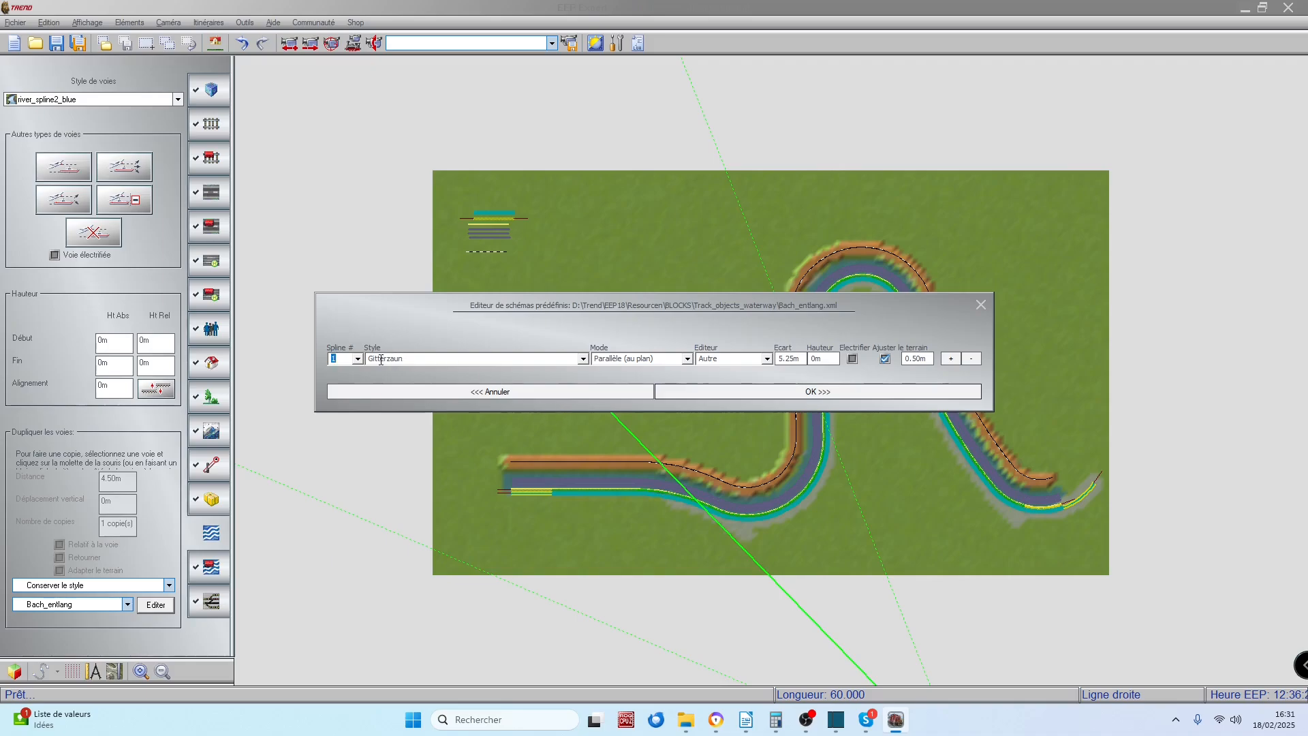
pyautogui.click(358, 359)
pyautogui.click(347, 426)
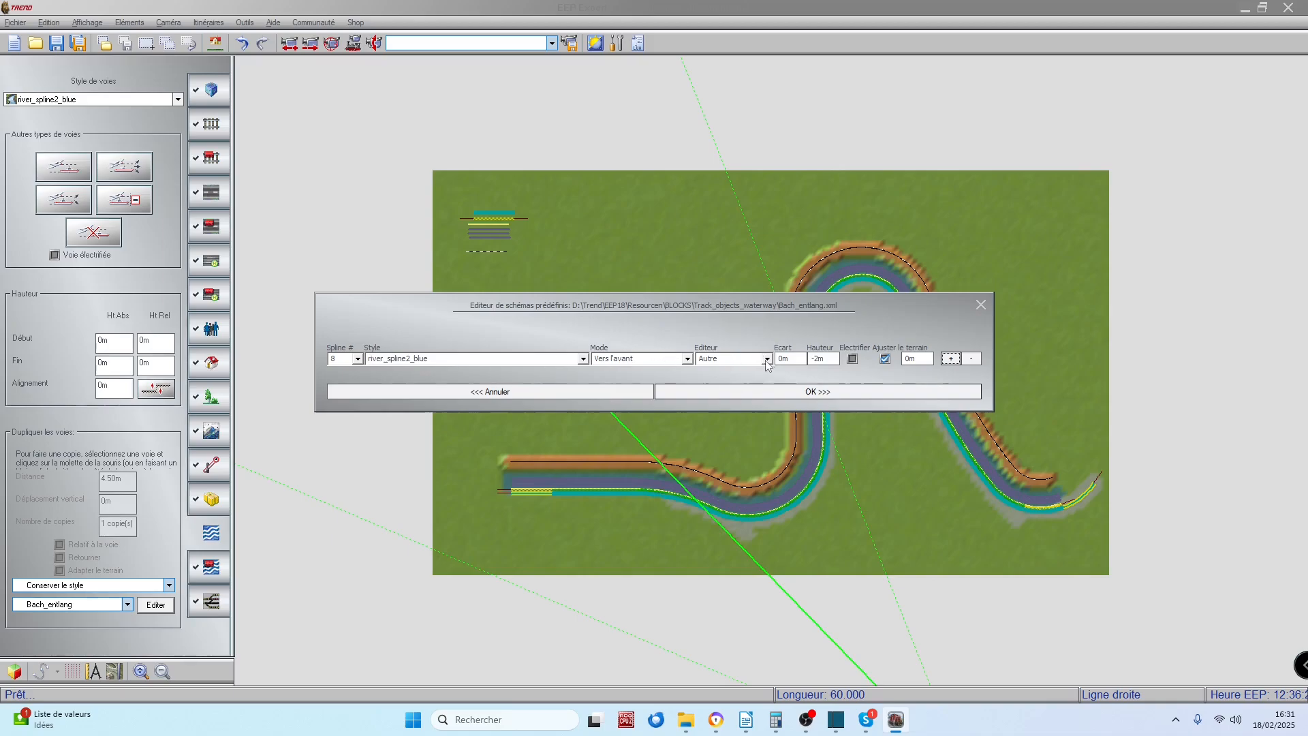
pyautogui.click(768, 359)
pyautogui.click(736, 384)
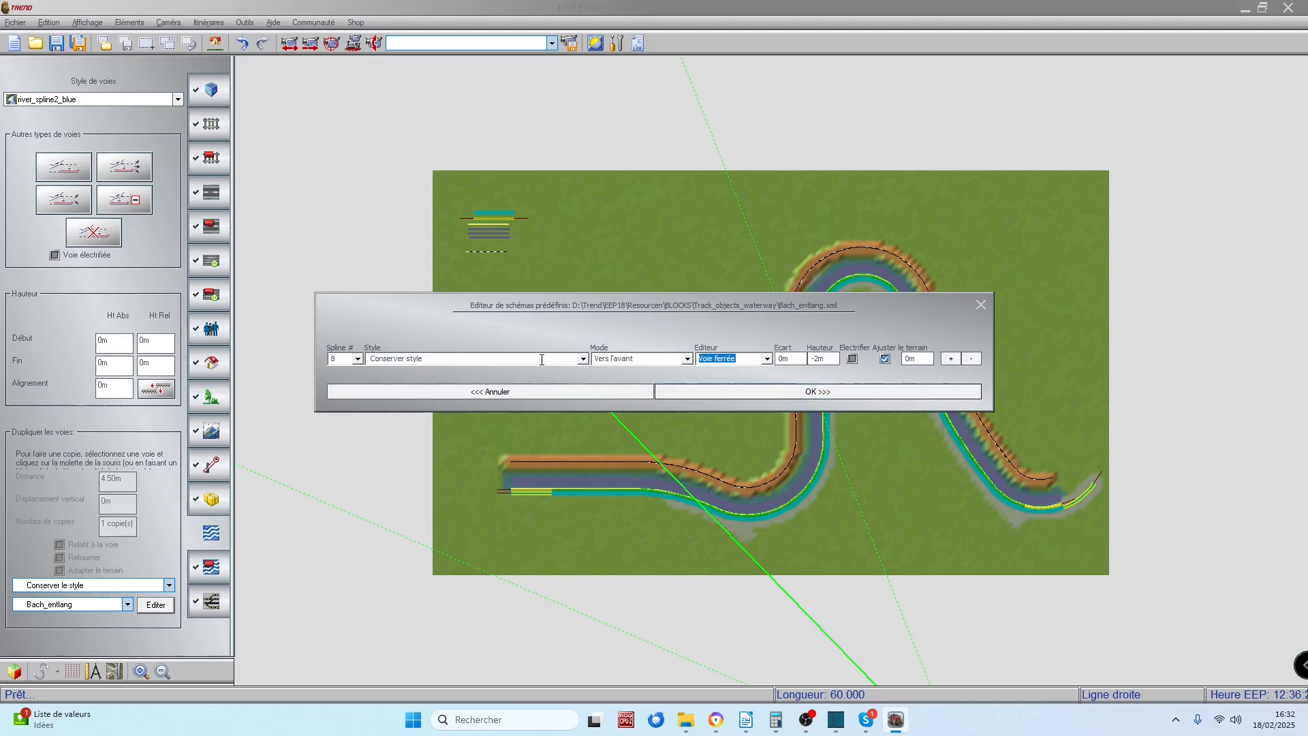
# Give spline 8 the style !V7 Beton2 Schw A LZB LW1 and the mode Parallèle (au plan).
pyautogui.click(583, 359)
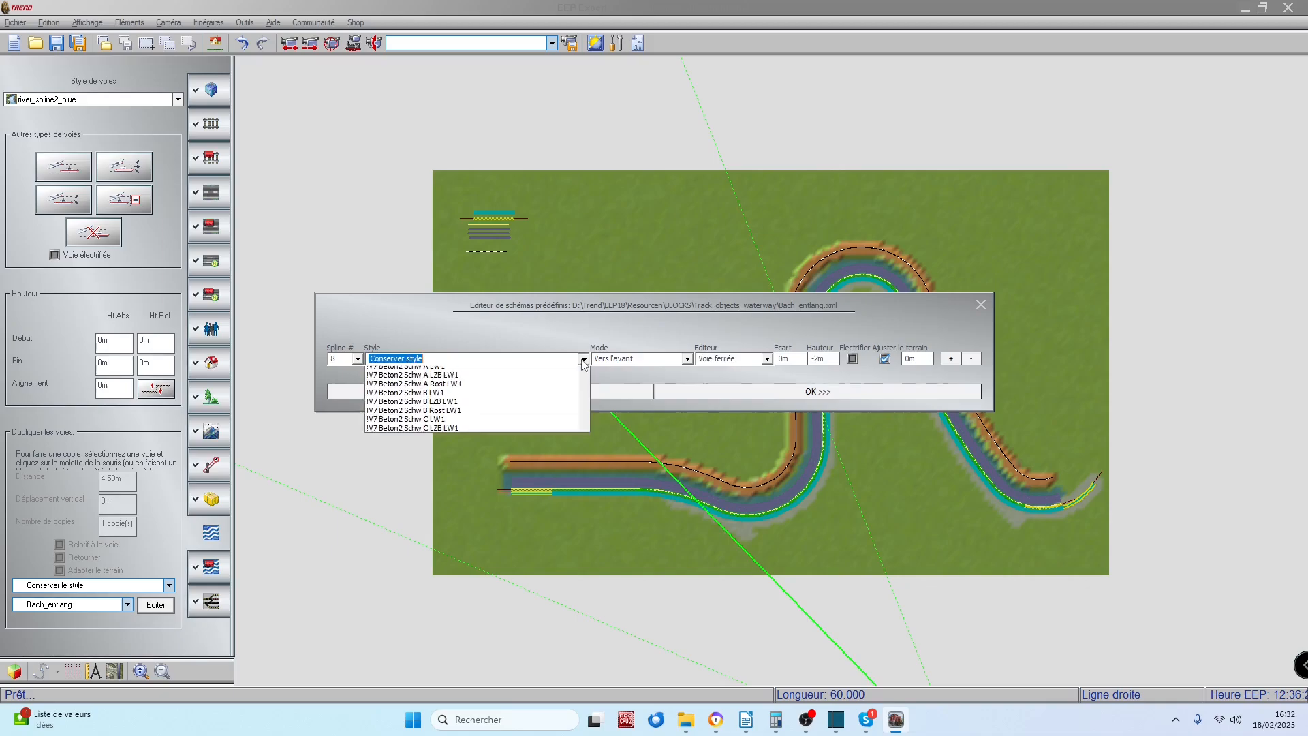
pyautogui.scroll(-3, 553, 477)
pyautogui.click(552, 436)
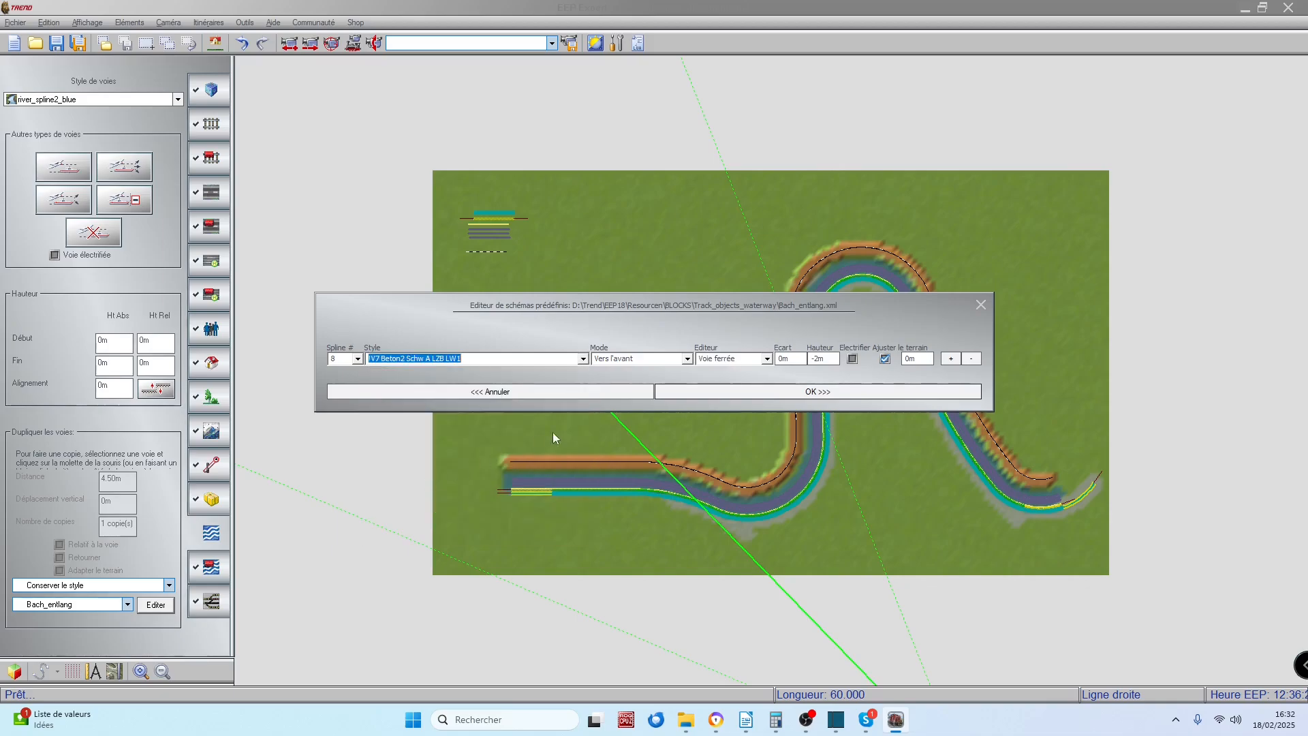
pyautogui.click(687, 359)
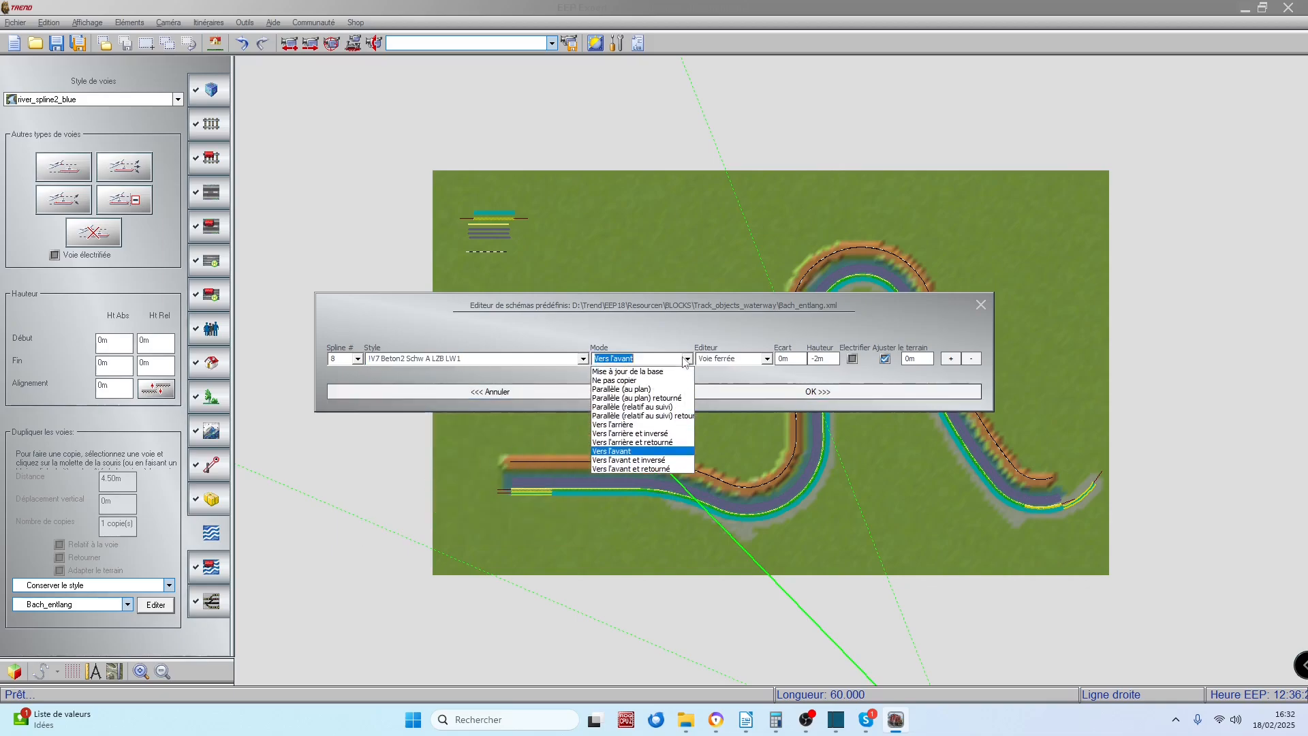
pyautogui.click(627, 390)
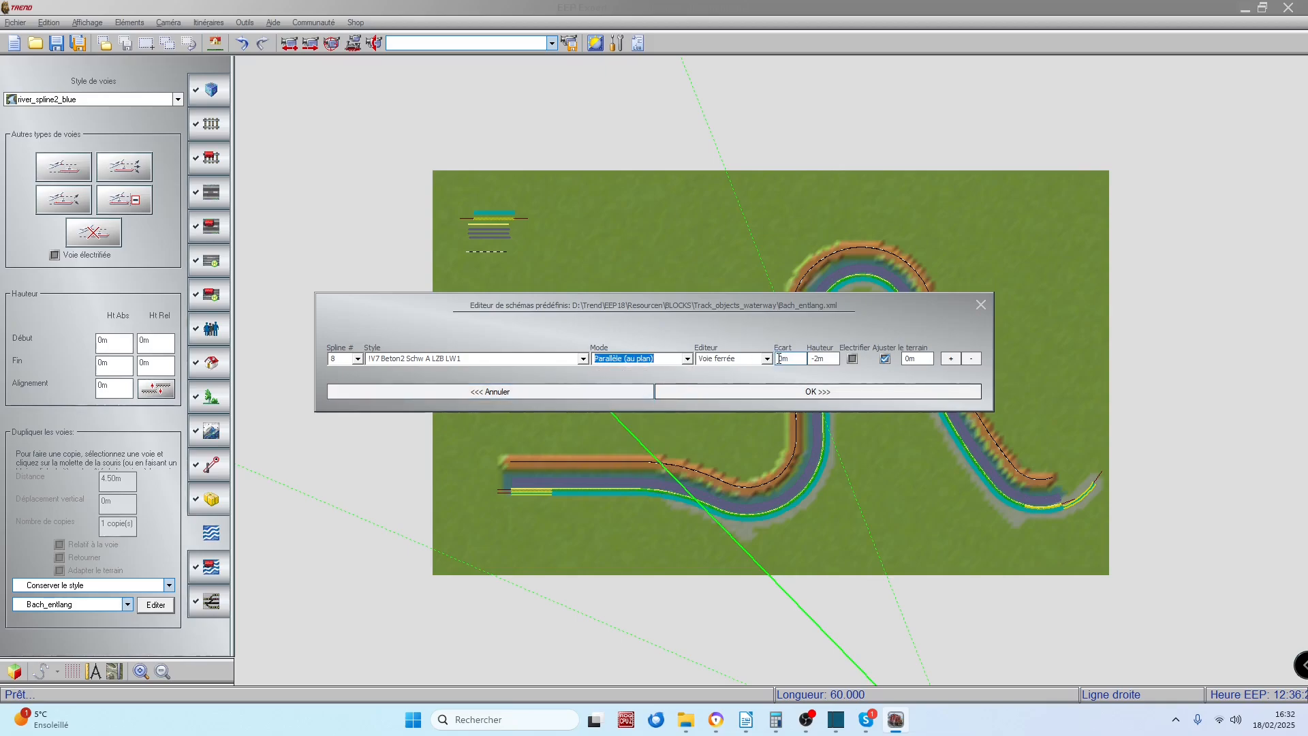
# Set spline 8's horizontal offset to 60 m and its height to 3 m, and save the pattern.
pyautogui.click(779, 360)
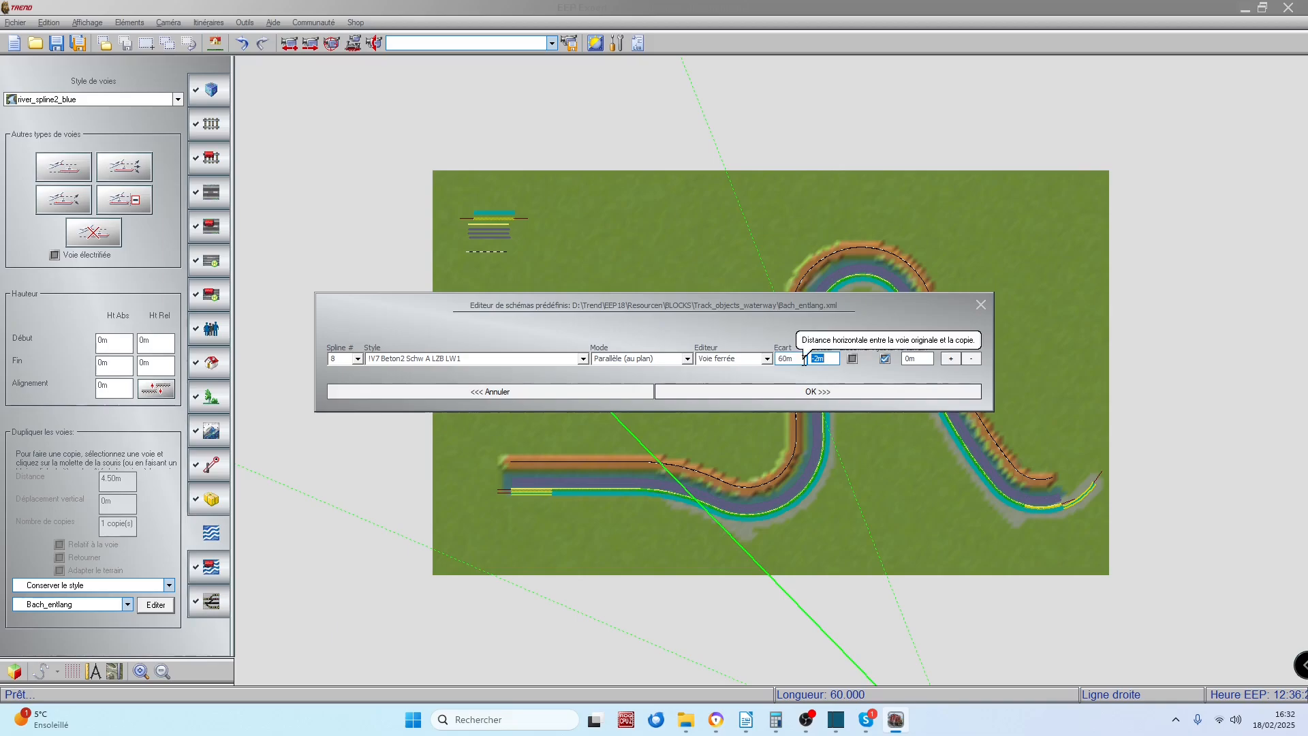
pyautogui.write('3')
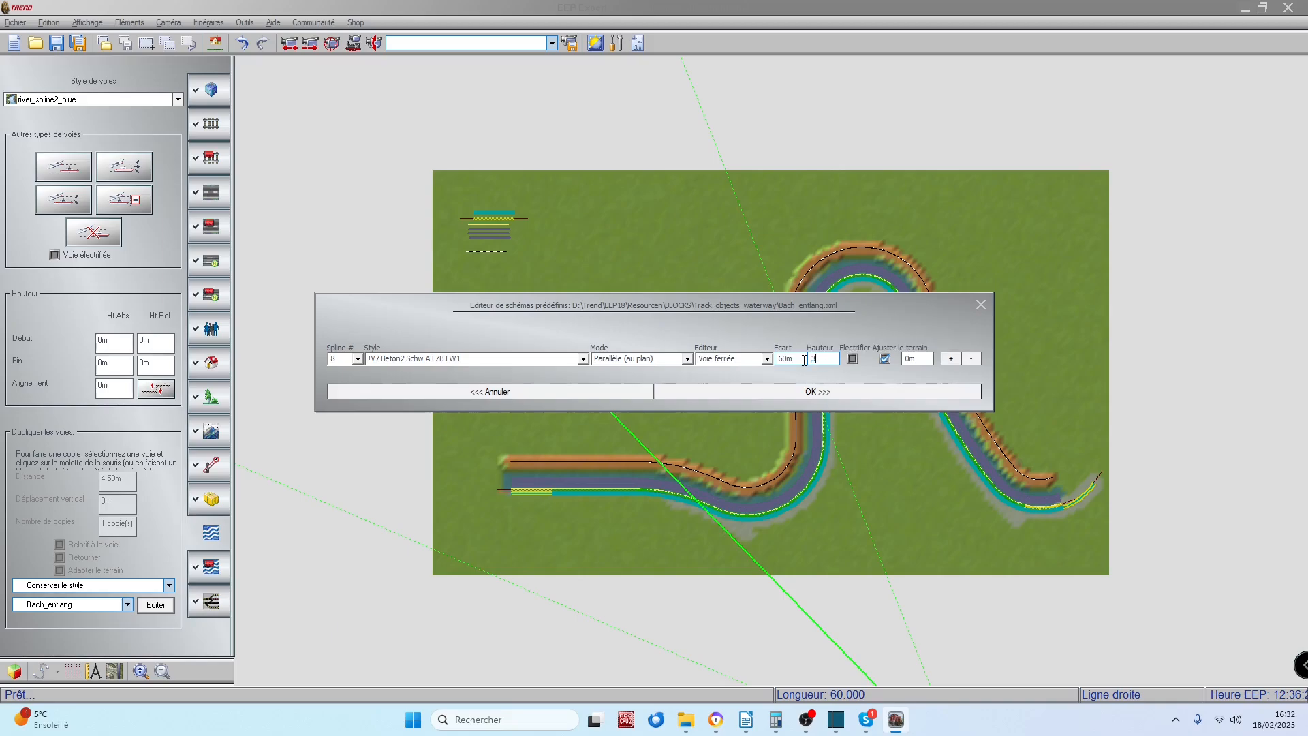
pyautogui.click(786, 392)
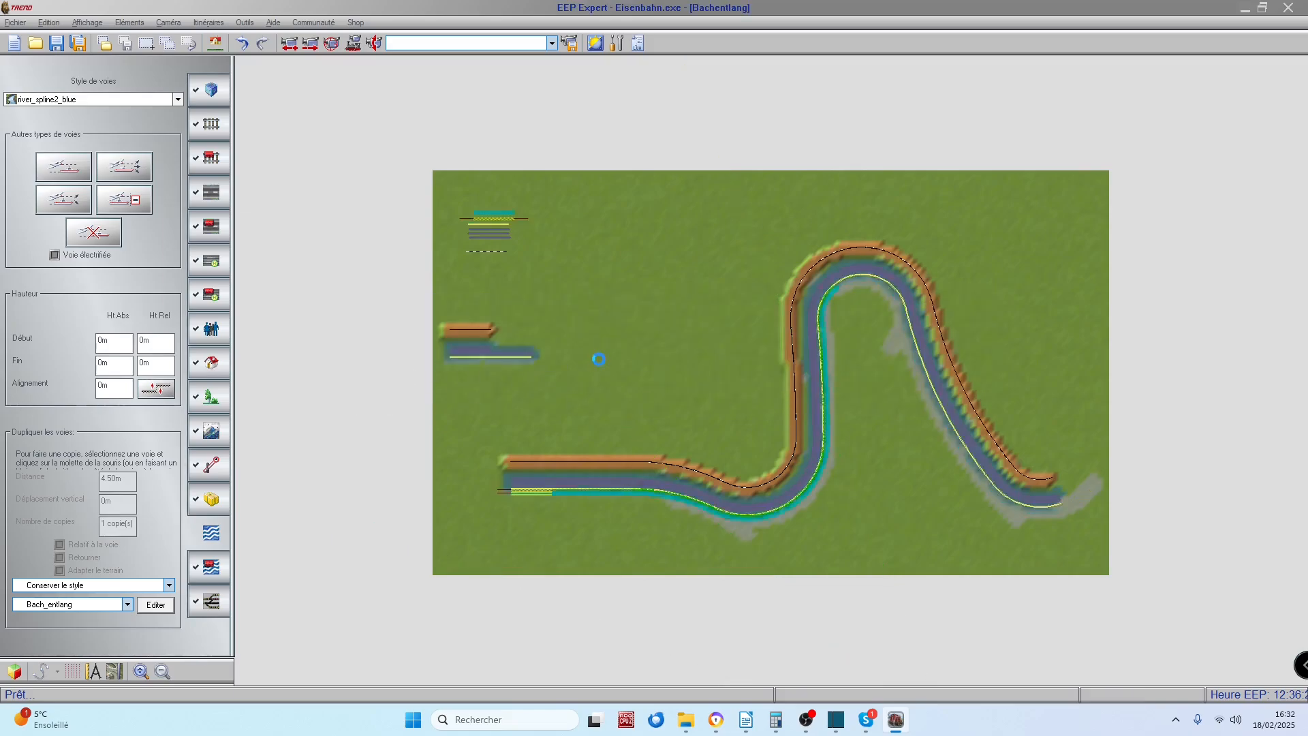
# Repeat the edited pattern along the short waterway and check the additional railway track in 3D.
pyautogui.click(531, 345)
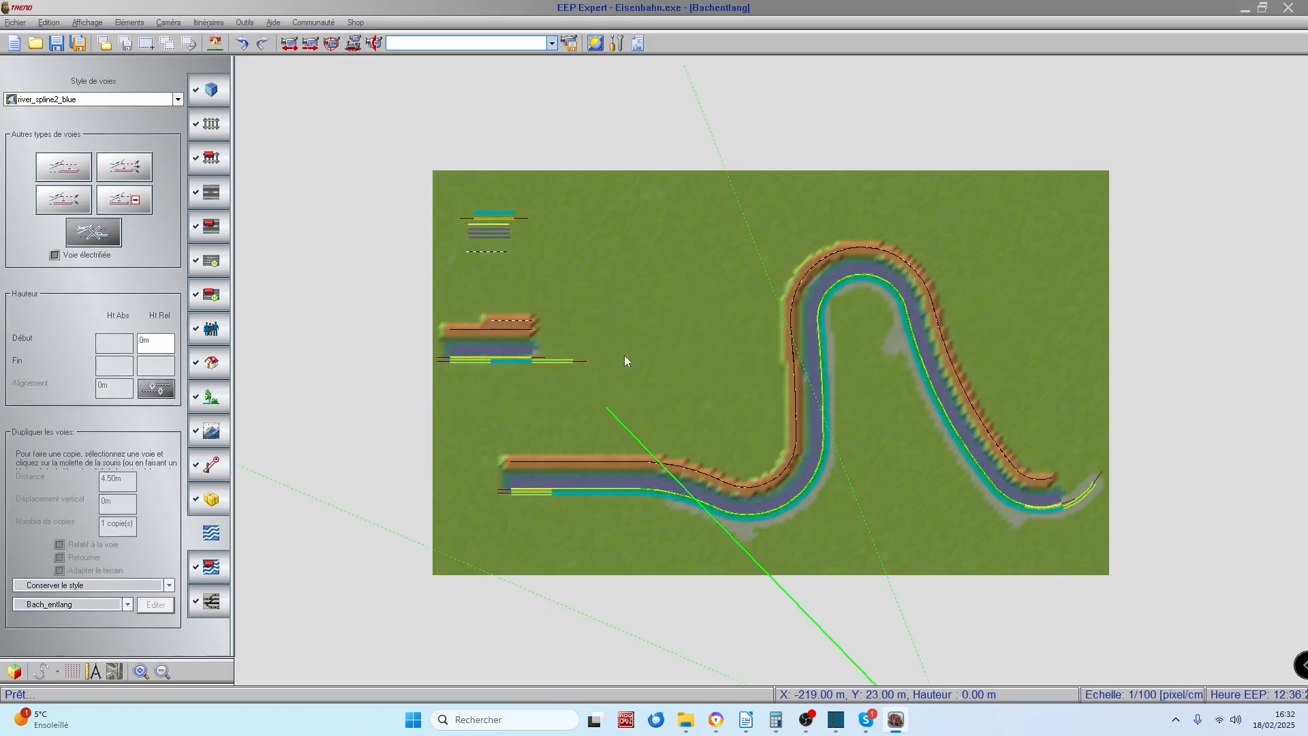
pyautogui.scroll(1, 624, 361)
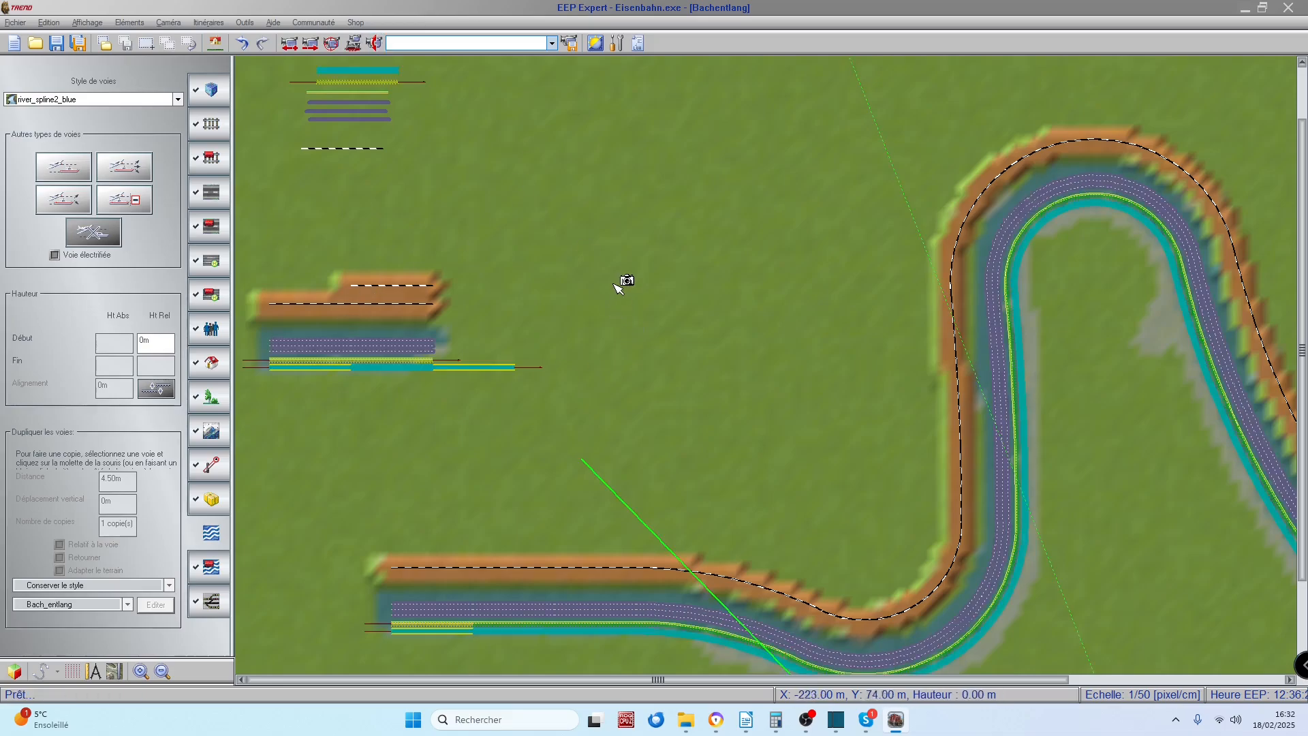
pyautogui.moveTo(607, 263); pyautogui.dragTo(376, 305)
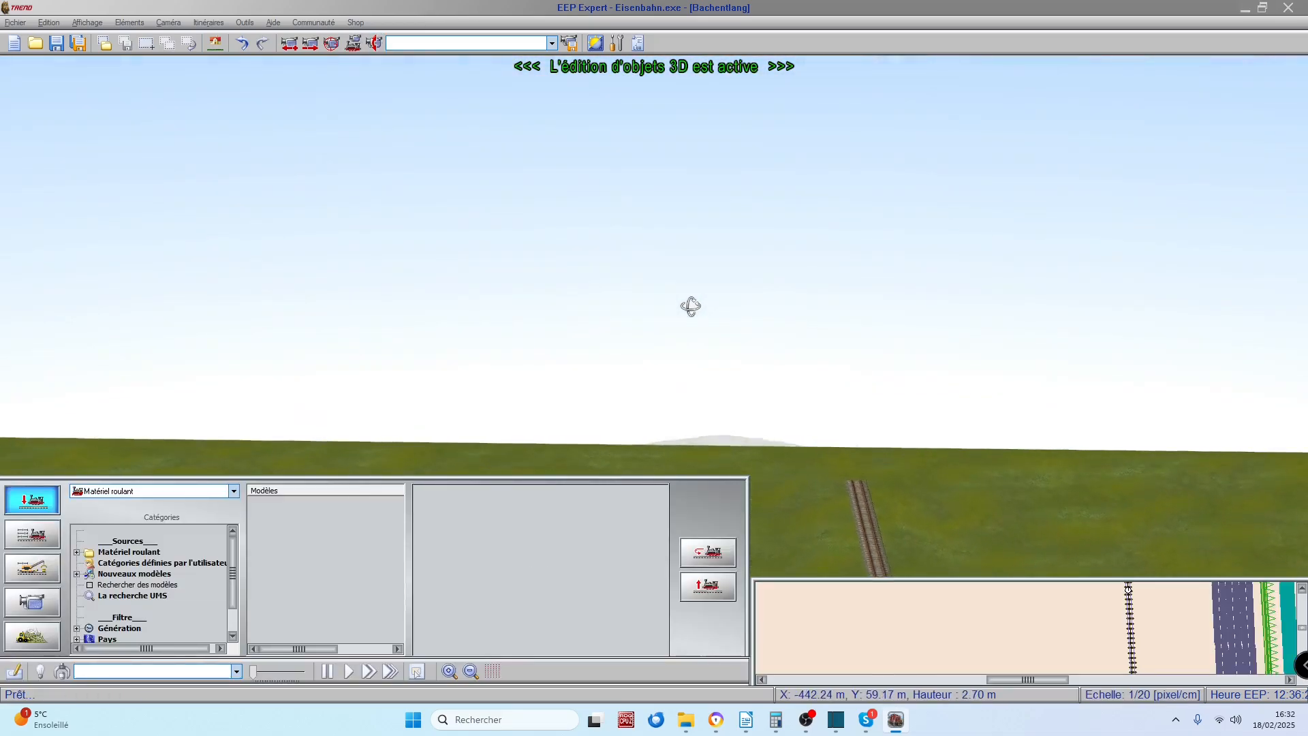
pyautogui.moveTo(1020, 293); pyautogui.dragTo(876, 326, button='right')
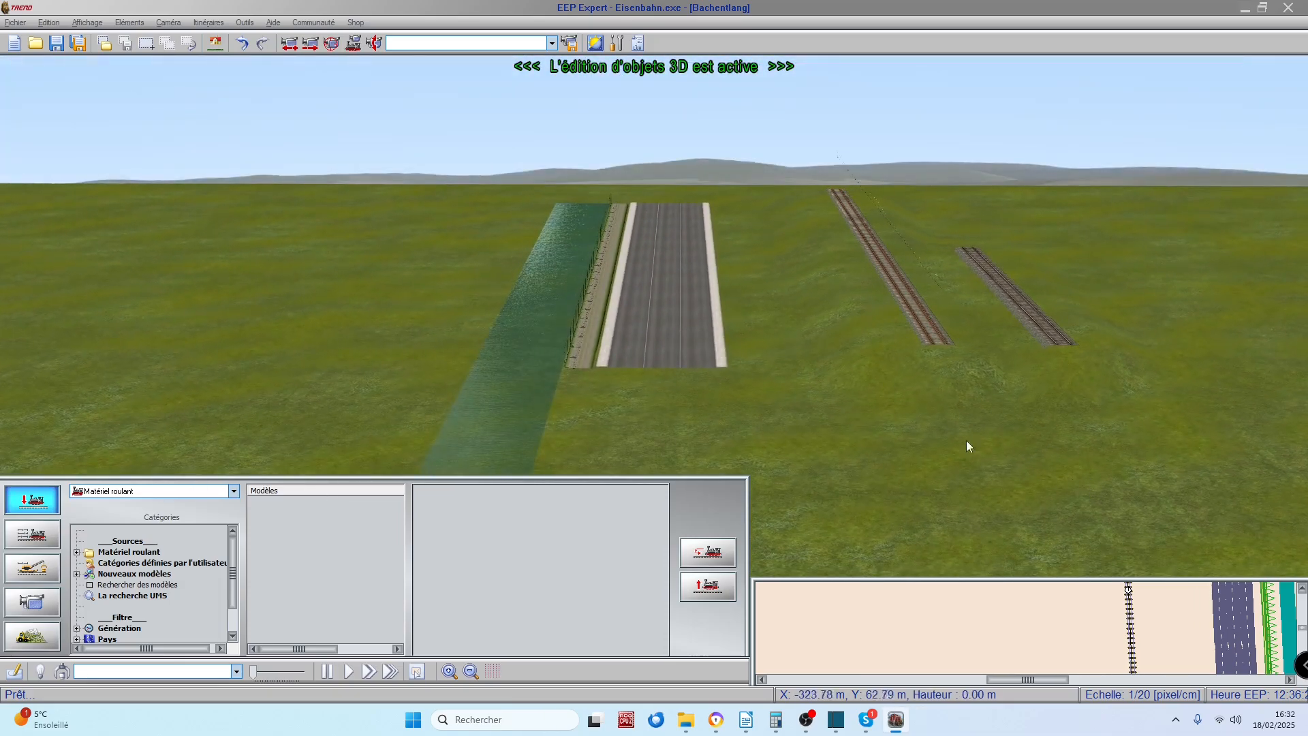
pyautogui.click(14, 672)
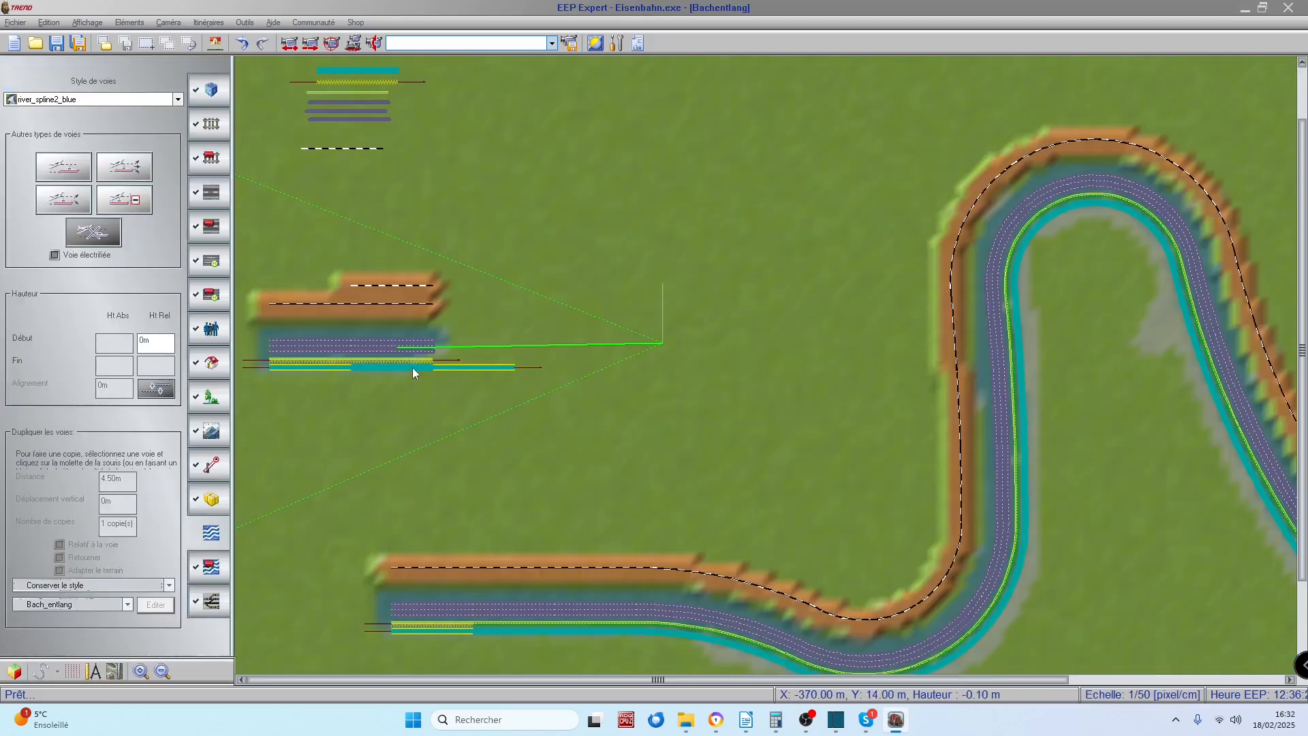
# Remove spline 8 from the Bach_entlang pattern, save it, and repeat the pattern from the short waterway's end segment.
pyautogui.click(465, 366)
pyautogui.click(155, 604)
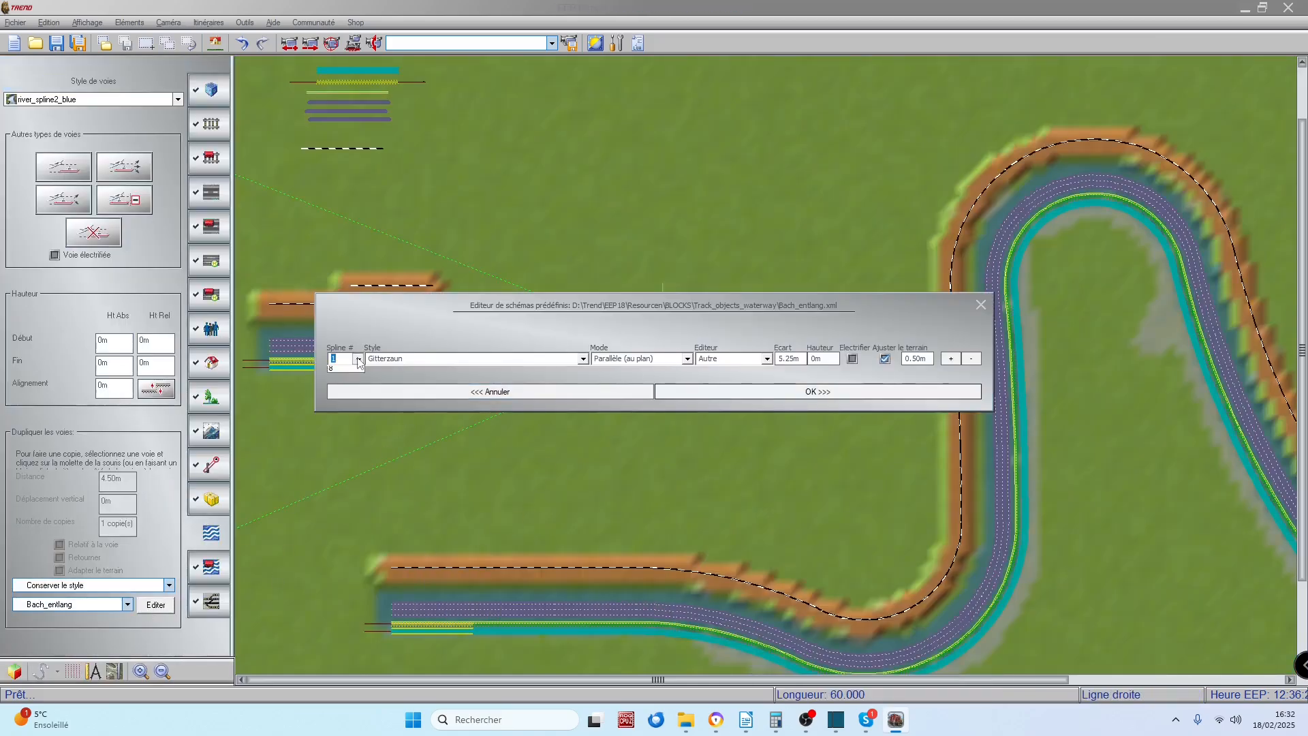
pyautogui.click(340, 390)
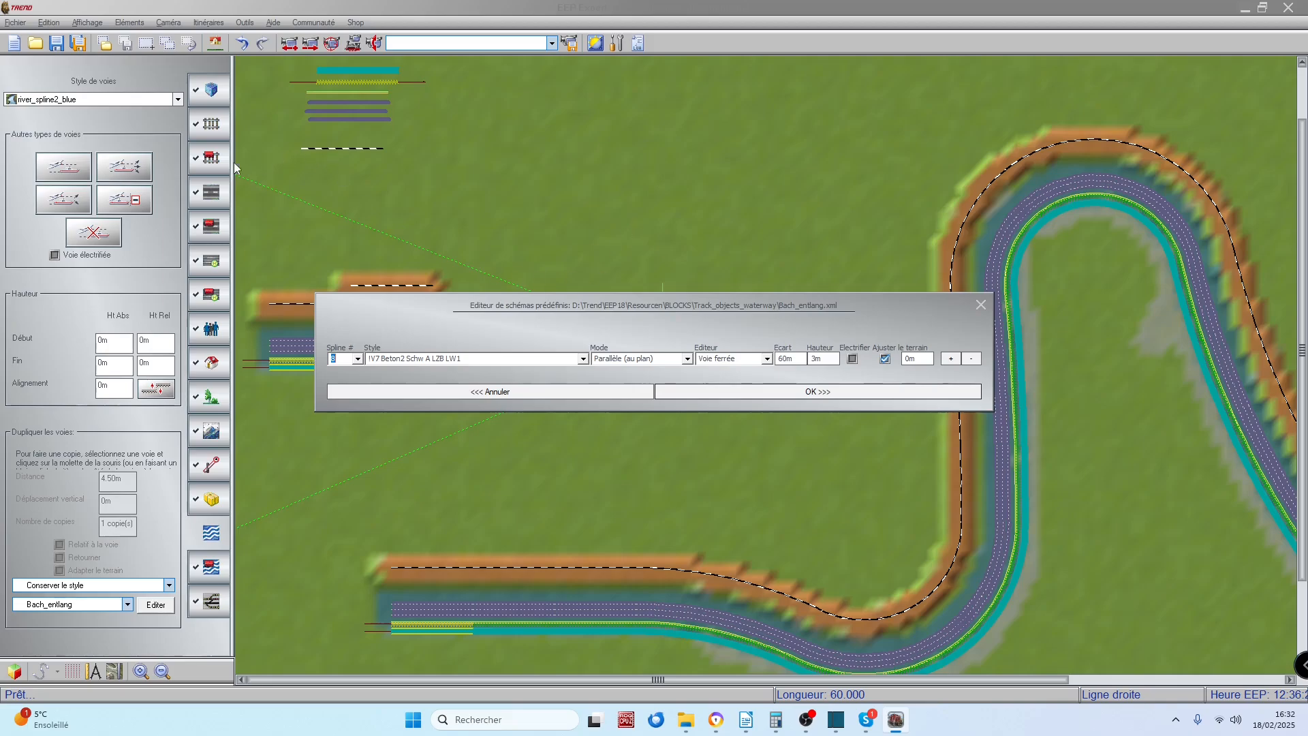
pyautogui.click(972, 359)
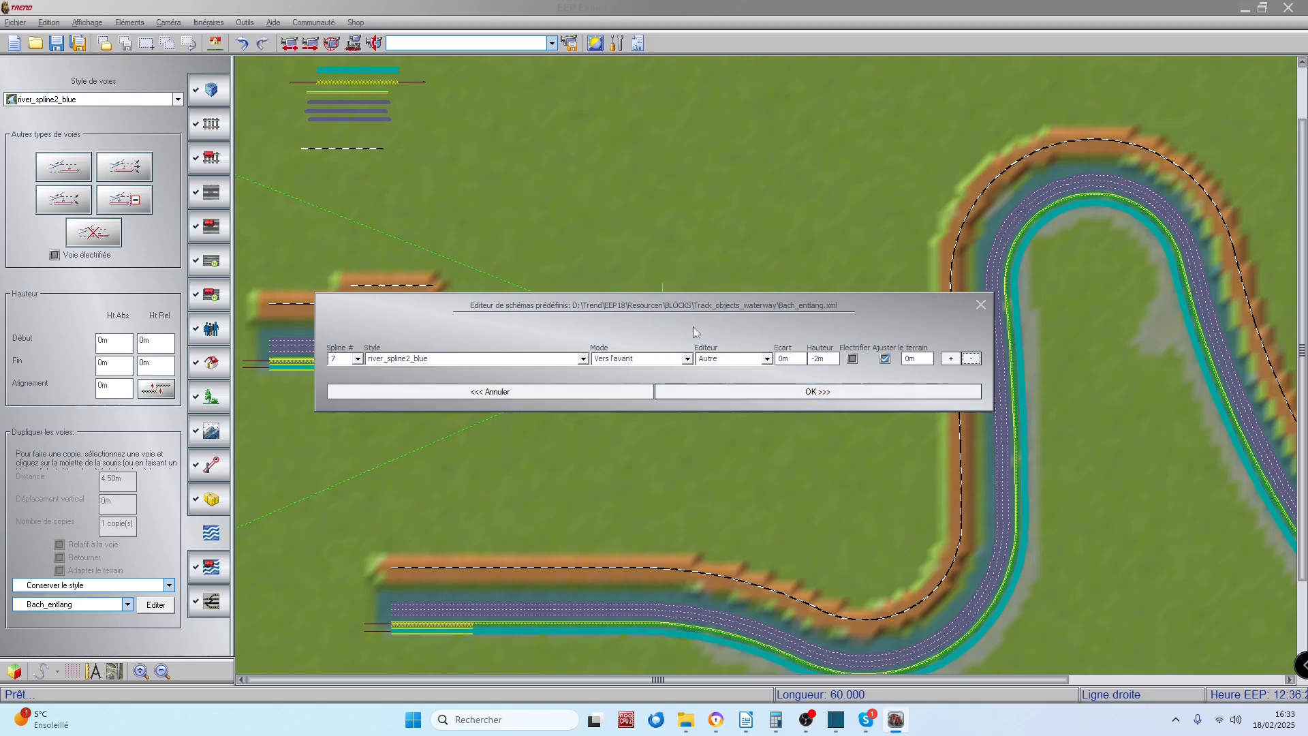
pyautogui.click(790, 391)
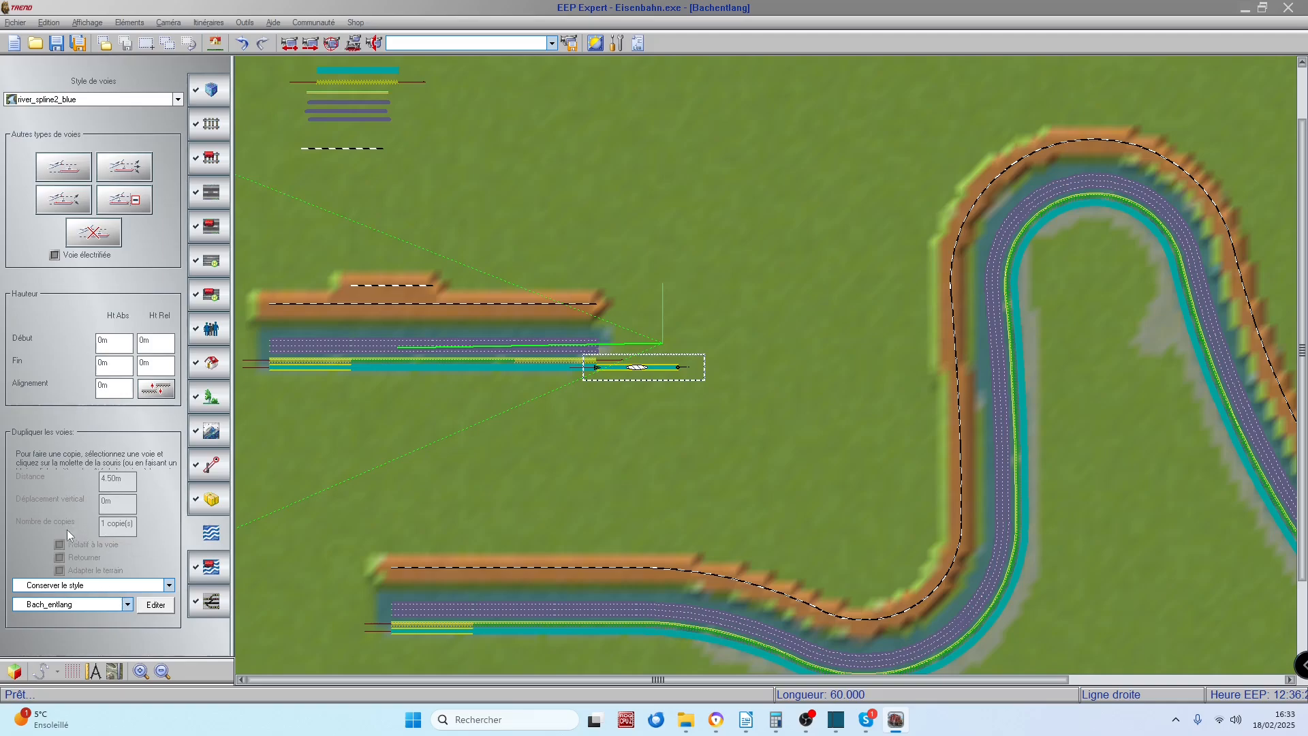
# Switch the copy pattern to Nouveau modèle de copie and make three stacked sets of 6 copies of the short waterway's end segment, spaced 4.50 m.
pyautogui.click(168, 586)
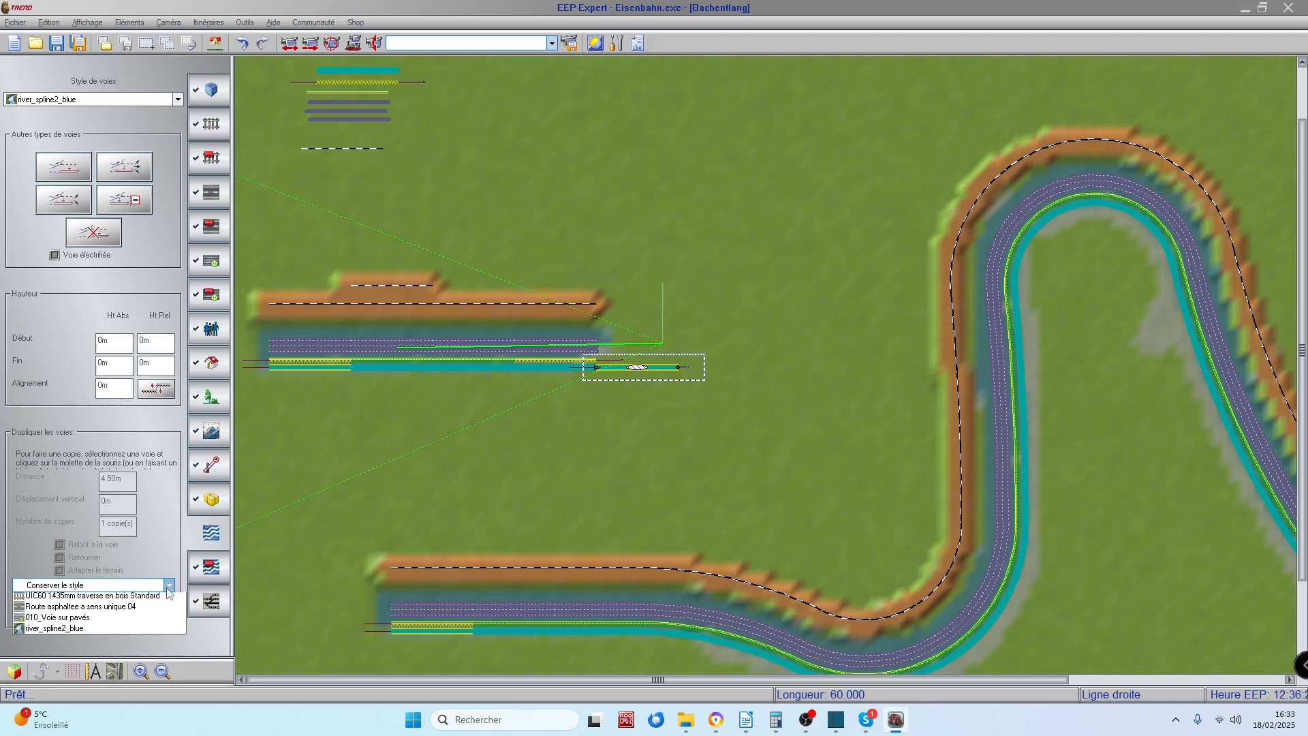
pyautogui.click(151, 587)
pyautogui.click(120, 604)
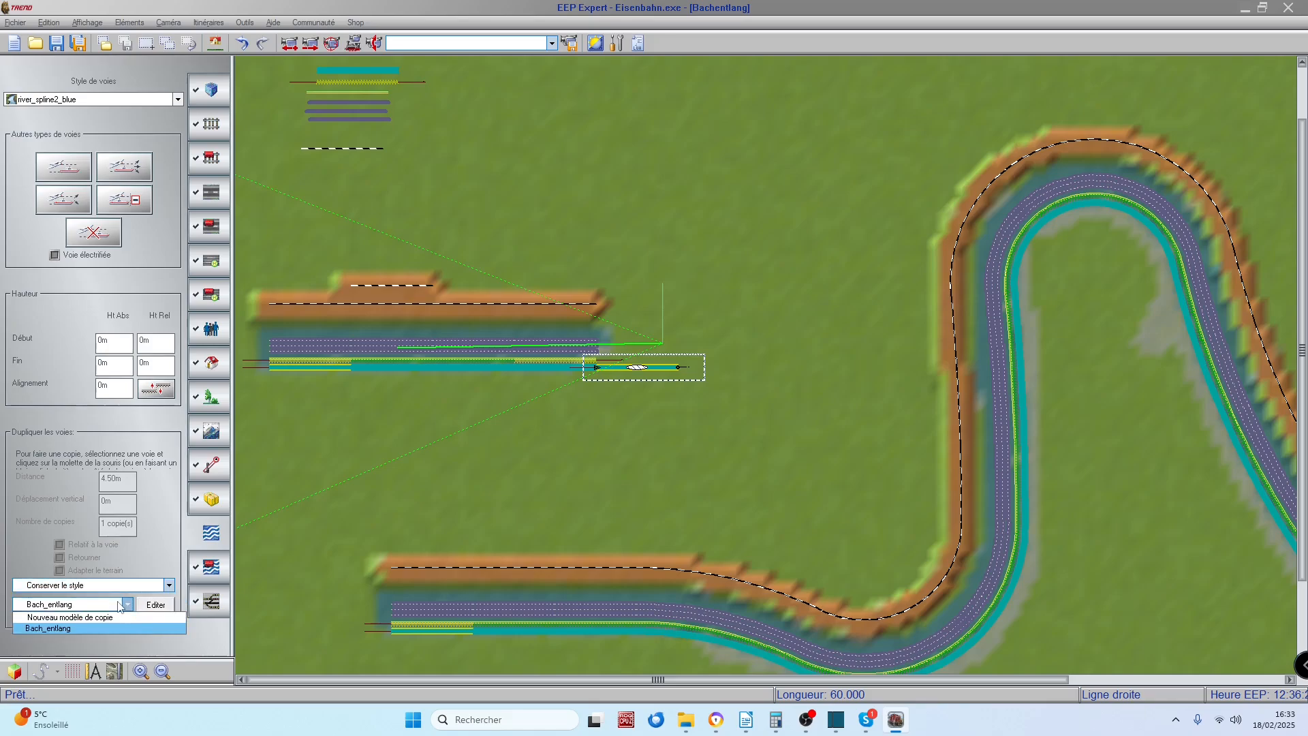
pyautogui.click(68, 618)
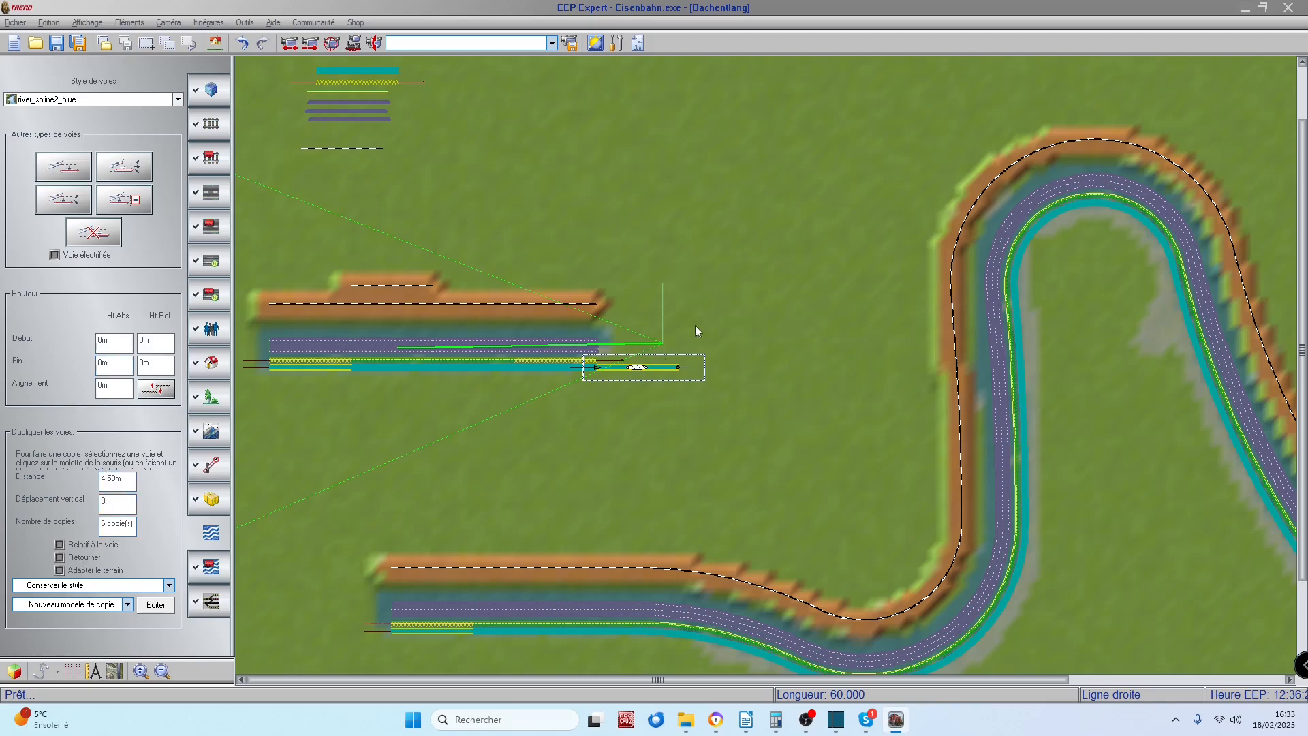
pyautogui.click(647, 314)
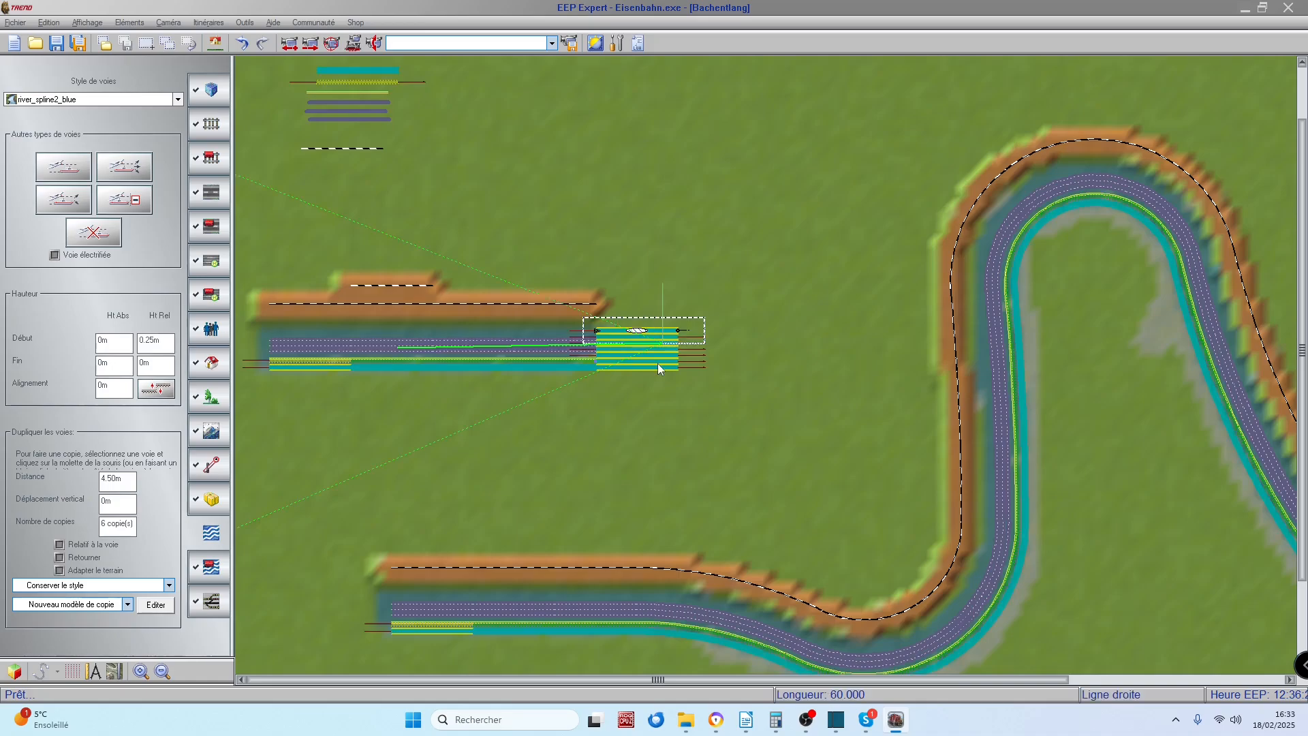
pyautogui.middleClick(653, 268)
pyautogui.middleClick(651, 263)
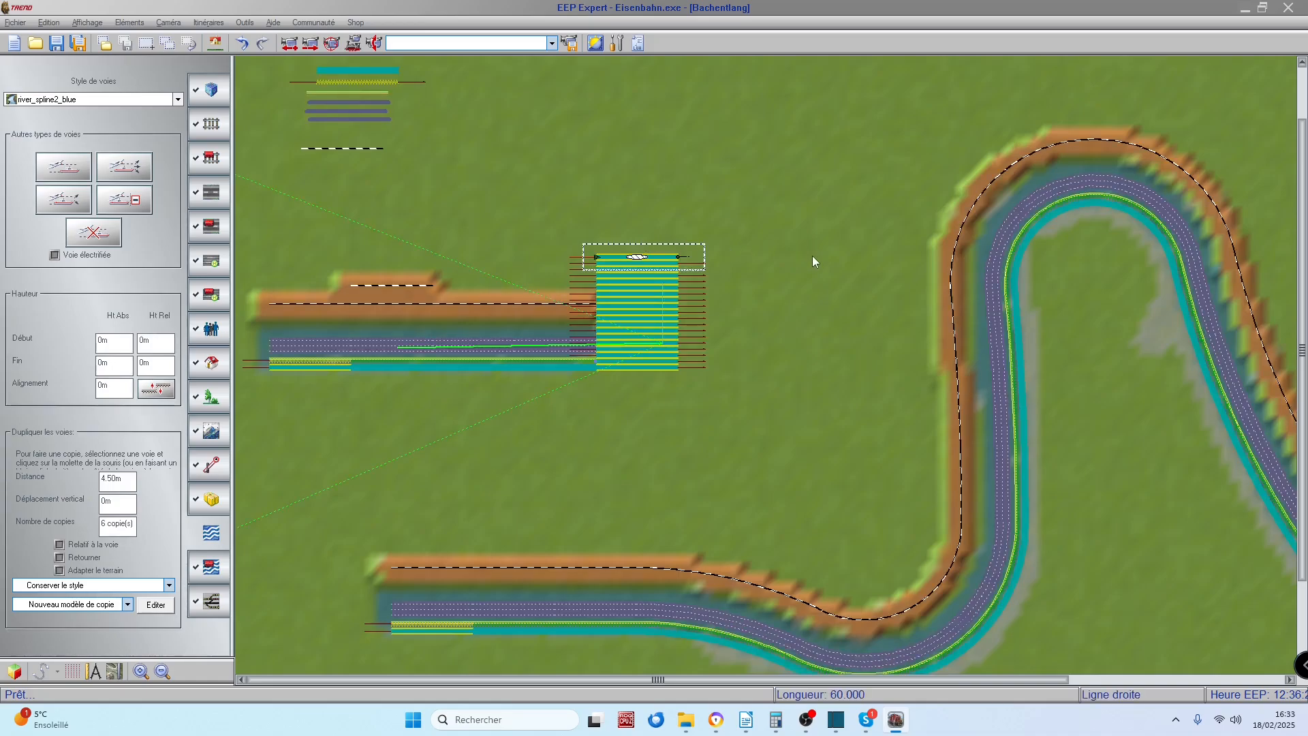
# Extend the topmost waterway copy westward with 60 m straight segments up to the terrain's edge.
pyautogui.click(496, 252)
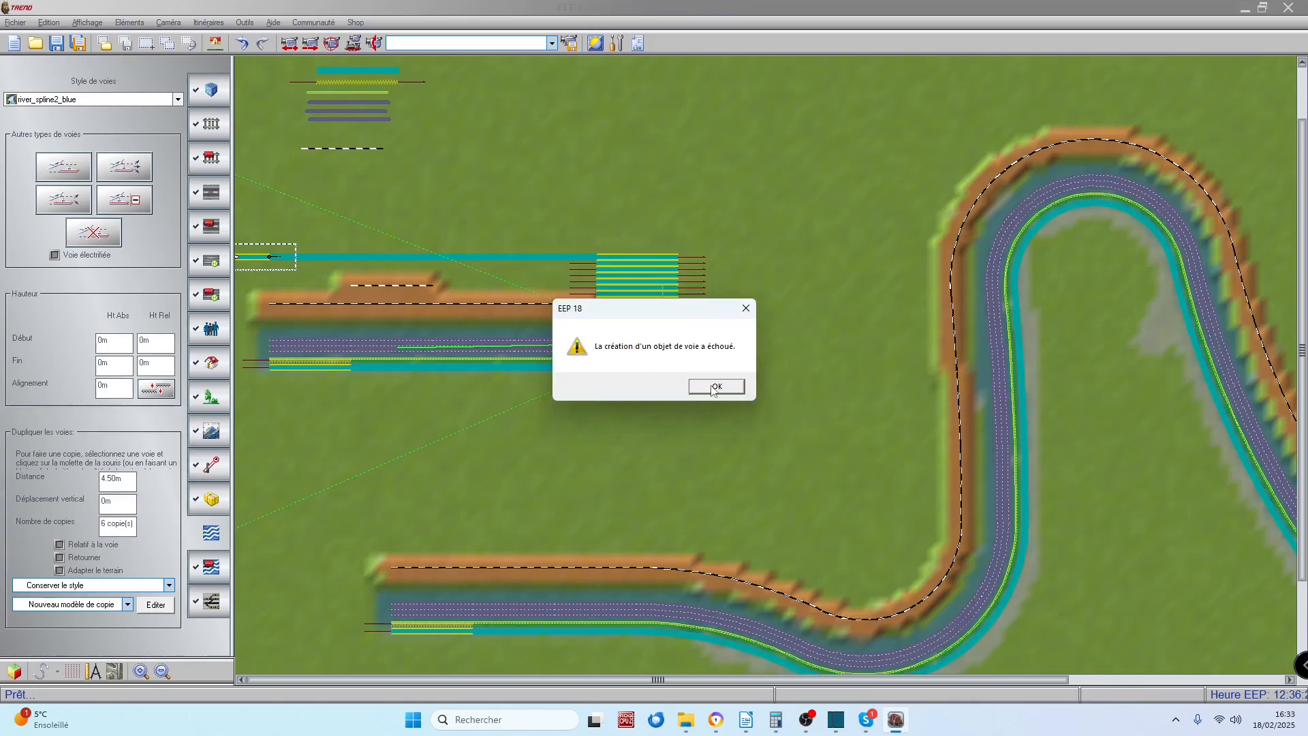
pyautogui.click(712, 388)
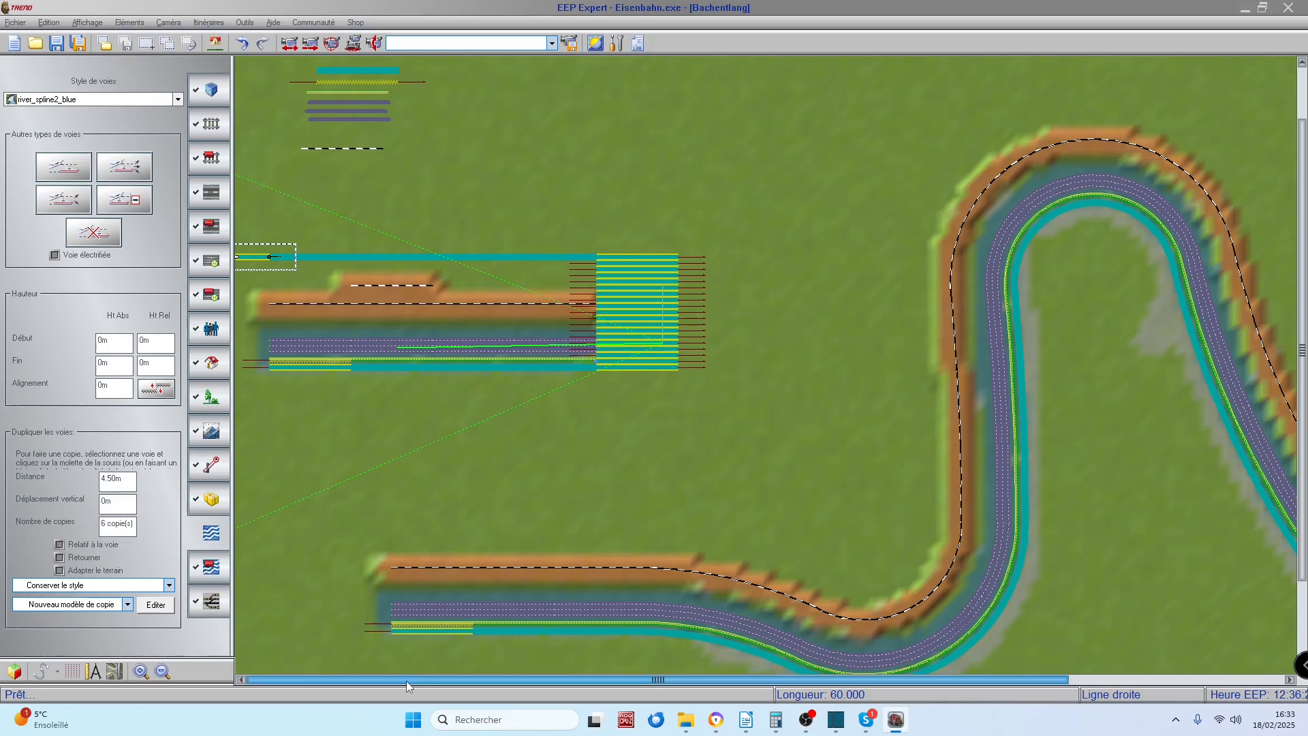
# Make two sets of 6 parallel copies of a middle segment of the extended waterway, and extend the outermost copy eastward to the river bend.
pyautogui.scroll(-1, 534, 450)
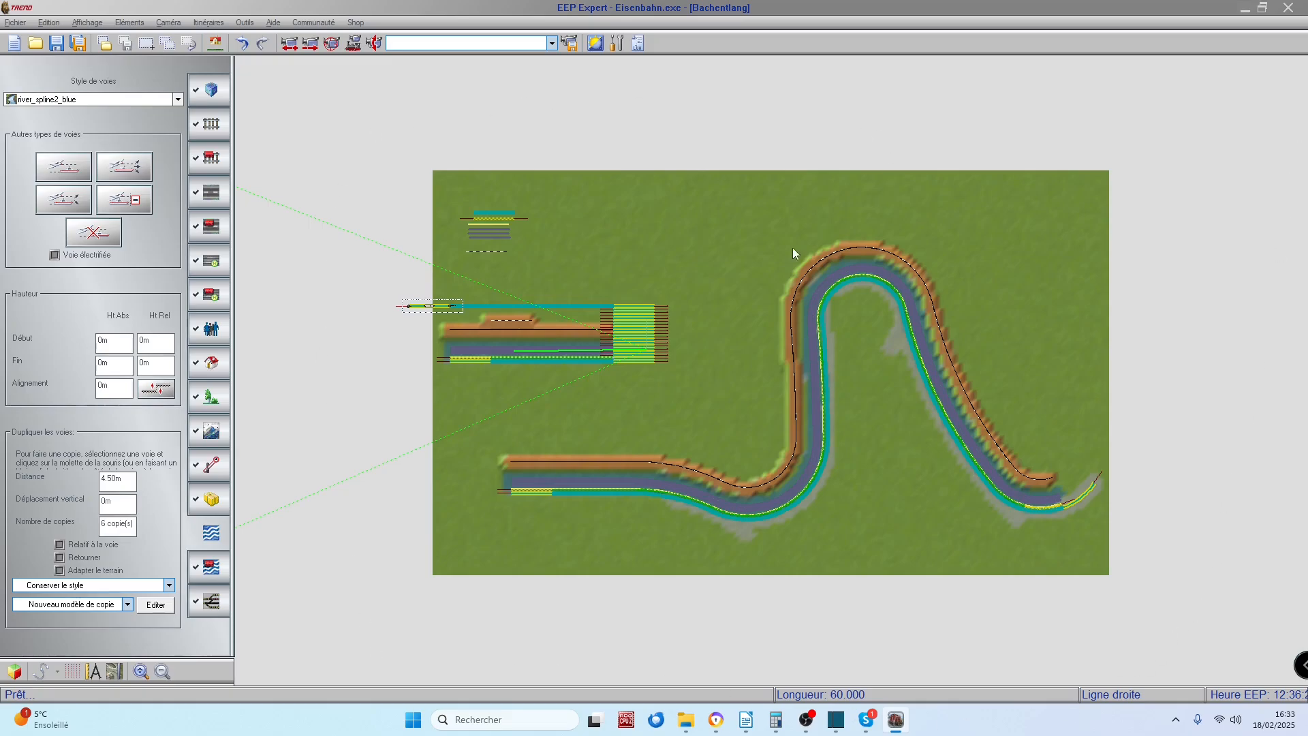
pyautogui.scroll(1, 607, 338)
pyautogui.scroll(-1, 606, 333)
pyautogui.click(560, 305)
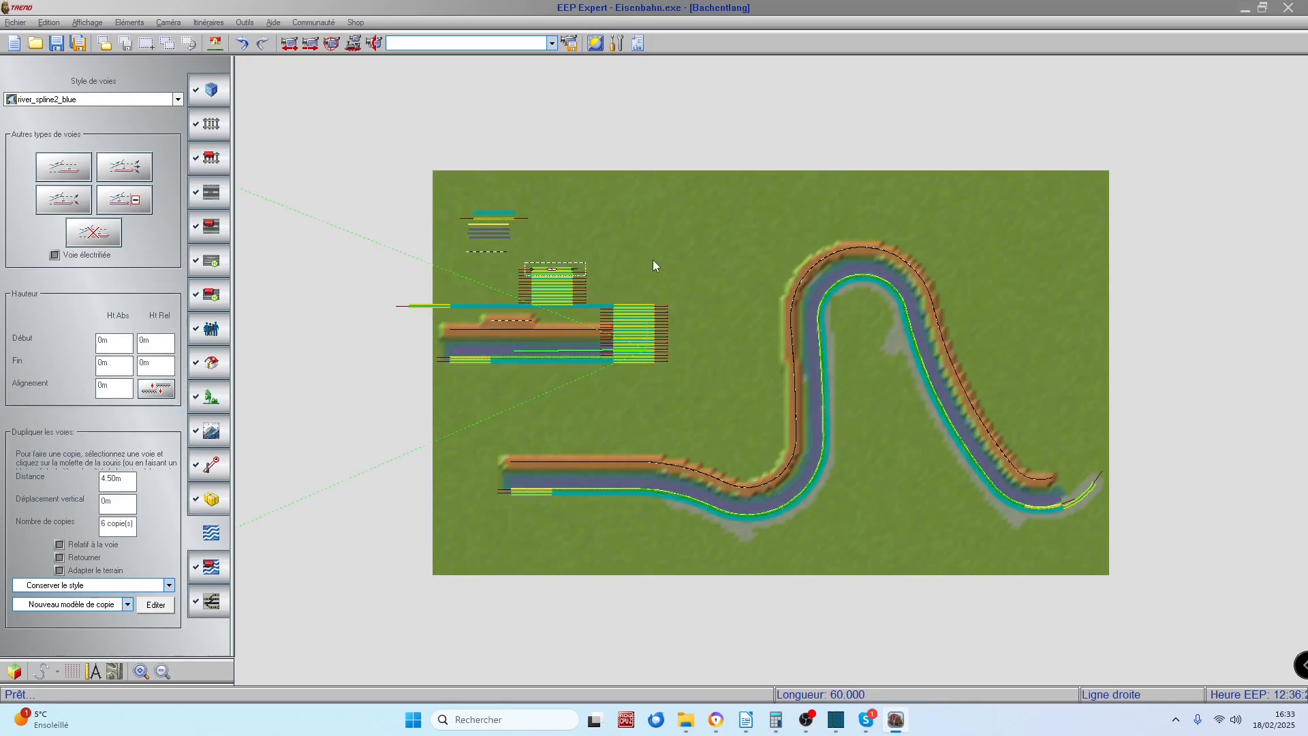
pyautogui.middleClick(689, 261)
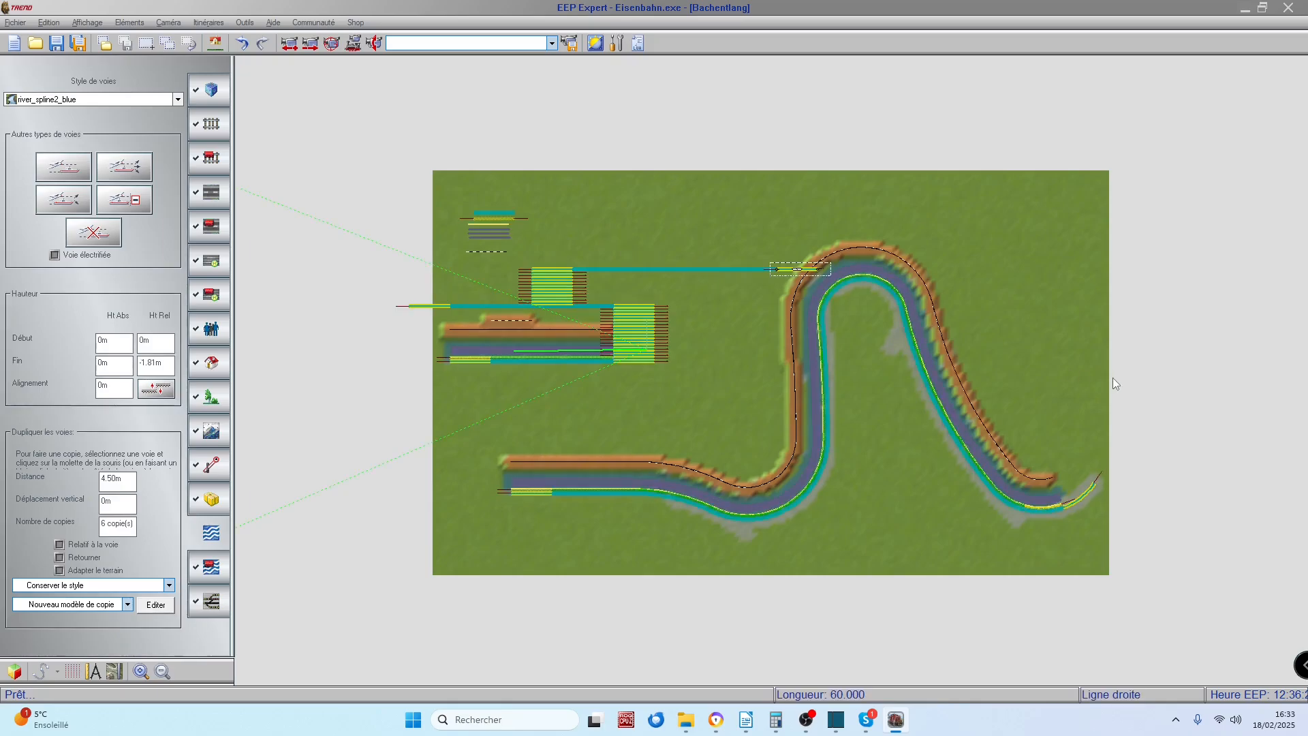